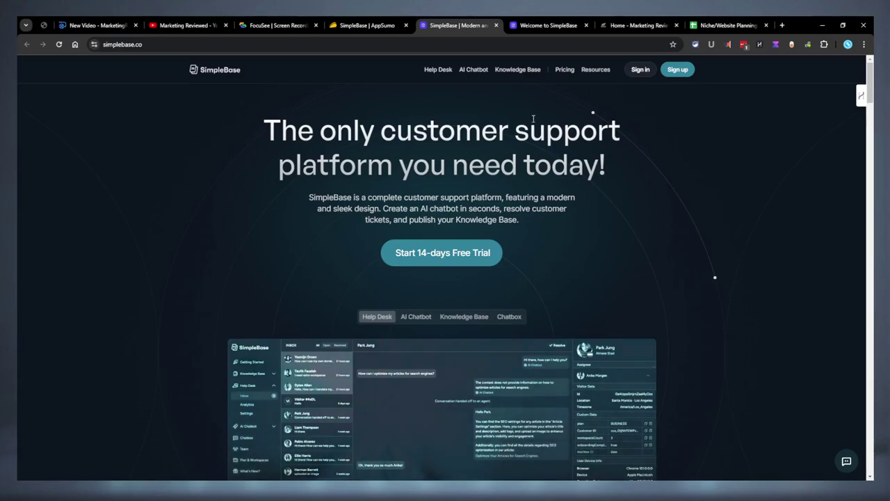
- Switch between the simplebase.co and AppSumo tabs, ending on the $69 lifetime-deal listing
scroll(534, 118, down, 2)
scroll(533, 119, up, 2)
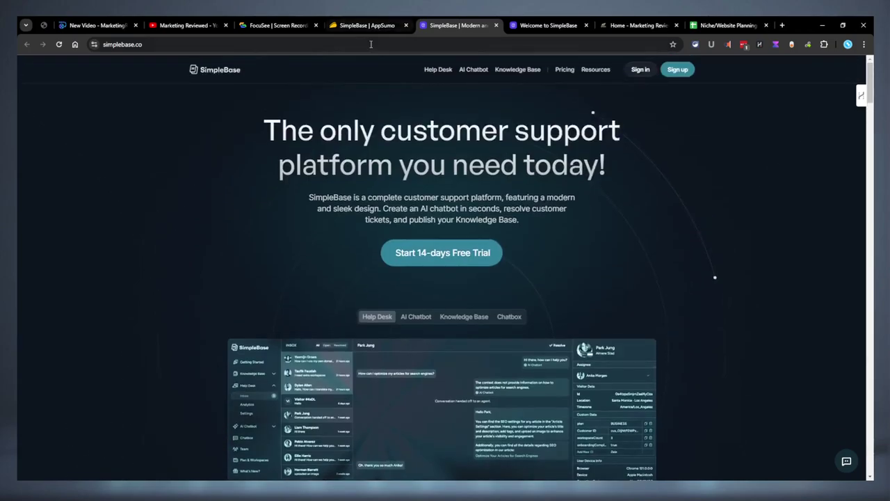
click(365, 26)
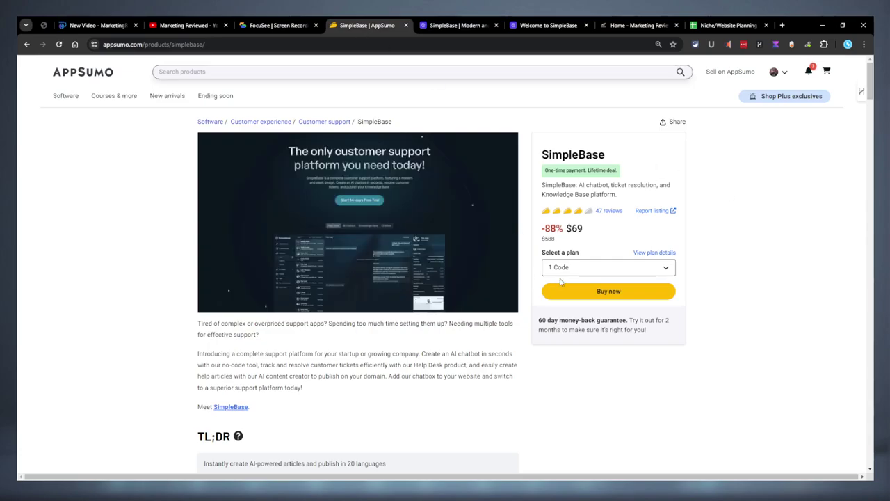
key(ctrl+Tab)
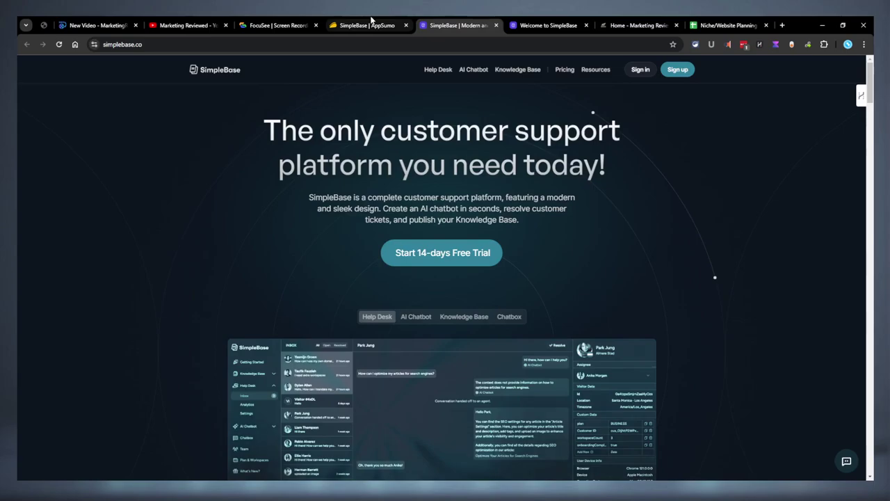
click(371, 21)
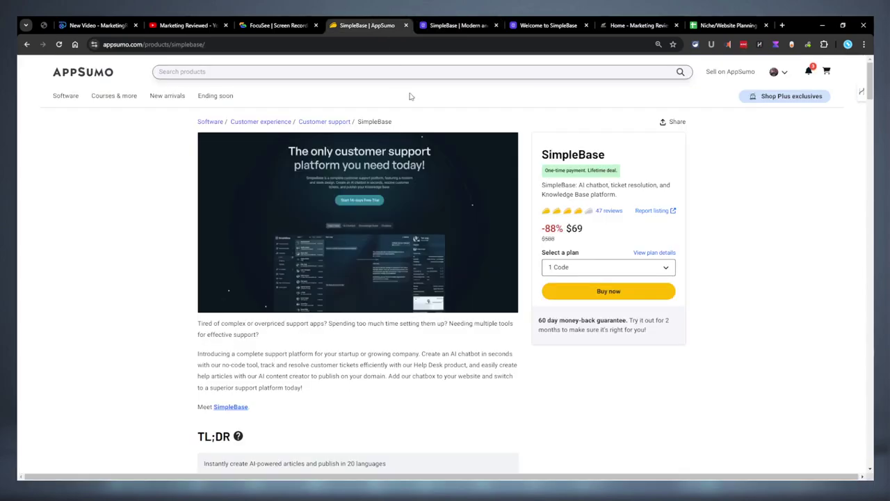
- On the SimpleBase homepage, view the AI Chatbot, Knowledge Base and Chatbox preview tabs in turn
click(455, 27)
scroll(476, 198, down, 3)
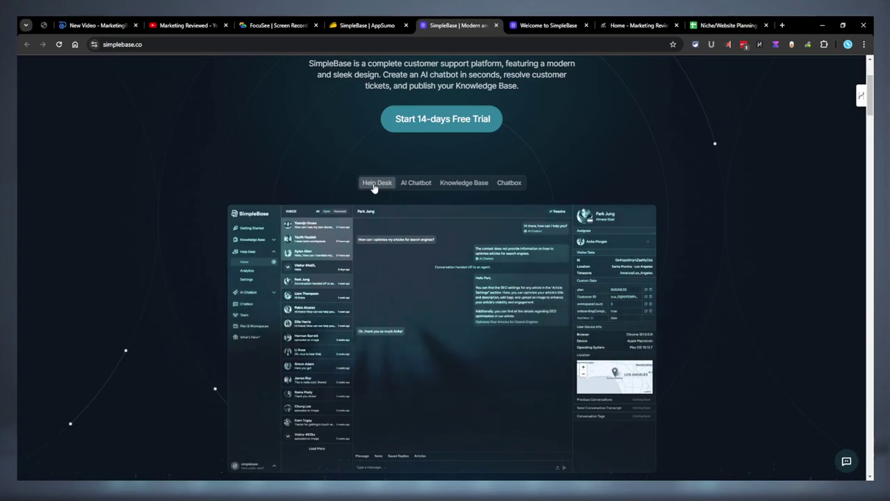
click(414, 185)
scroll(565, 195, down, 1)
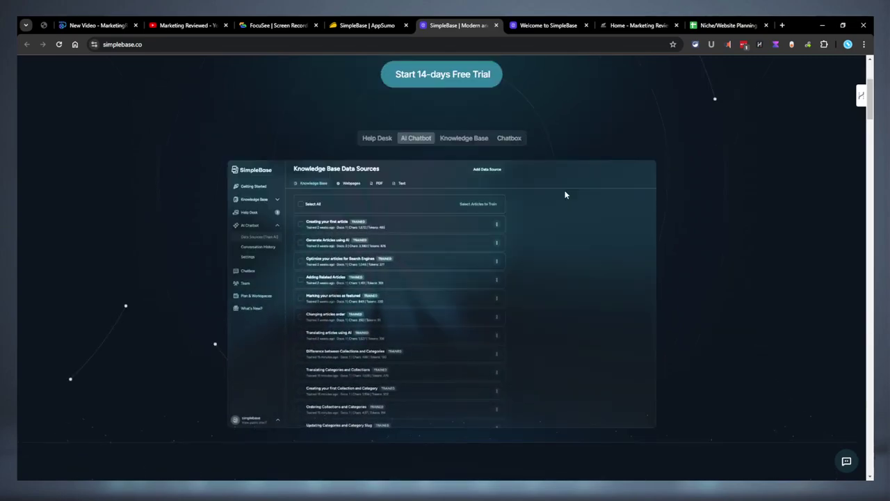
click(465, 144)
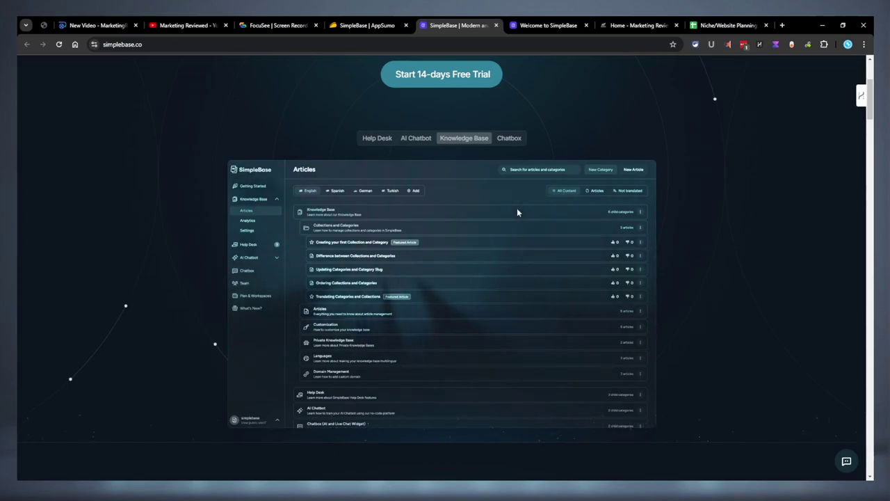
click(507, 139)
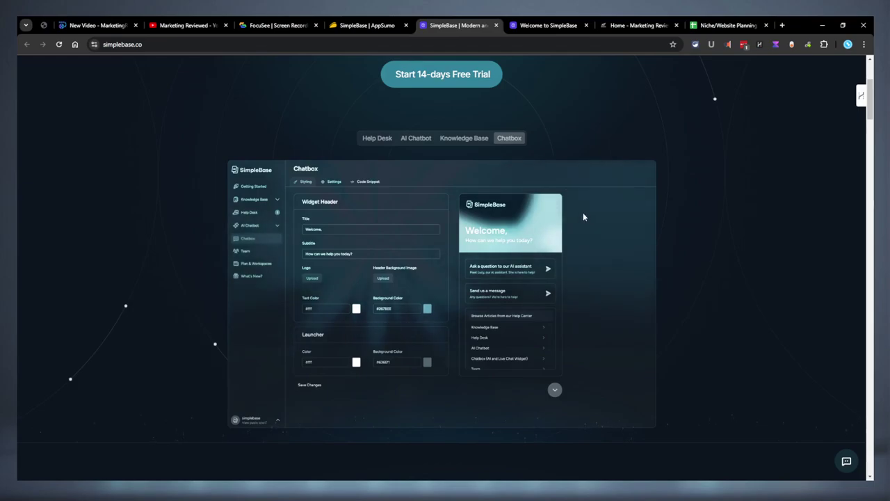
- Scroll through the homepage features and highlight the 'in 30+ languages' translation claim
scroll(554, 310, down, 6)
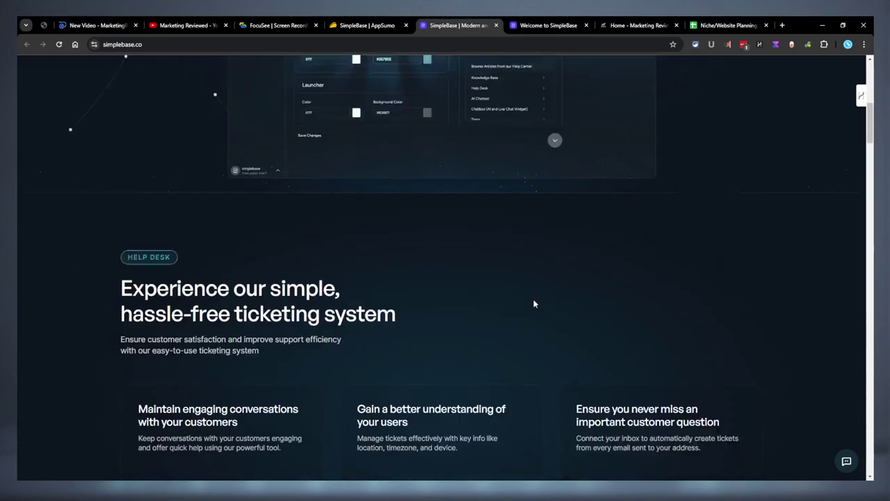
scroll(498, 217, down, 2)
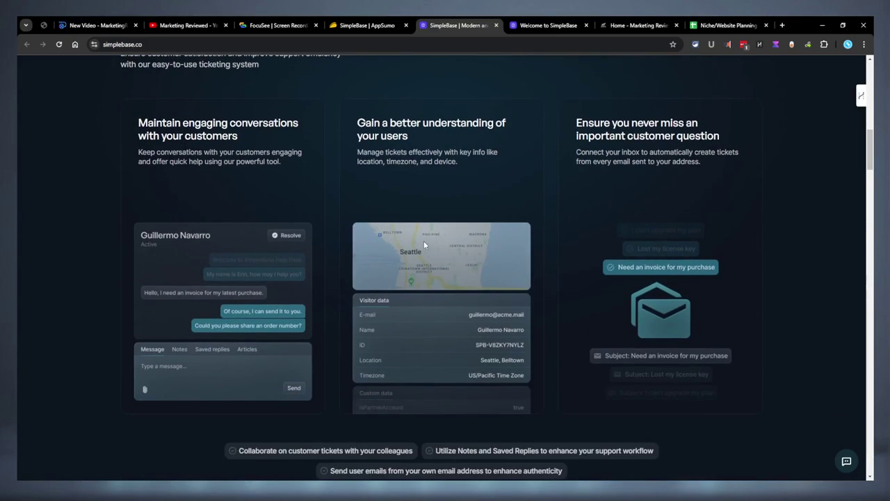
scroll(421, 239, down, 4)
scroll(411, 225, up, 3)
scroll(412, 224, up, 3)
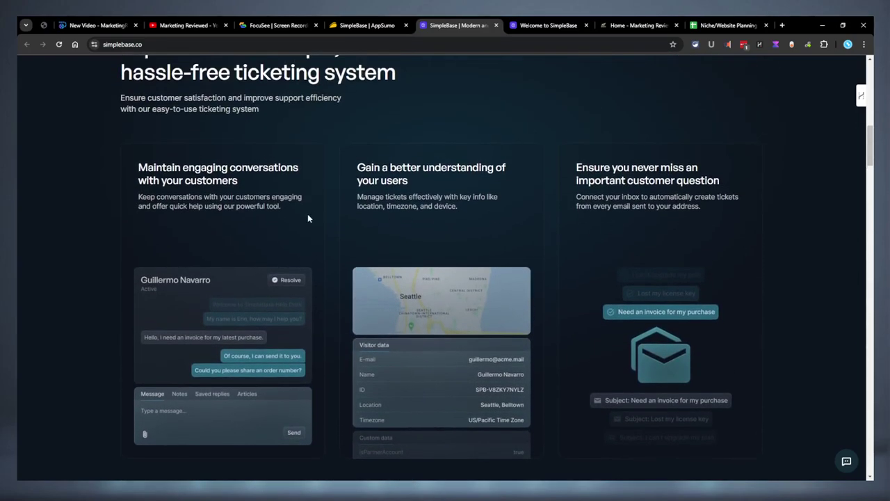
scroll(308, 218, down, 6)
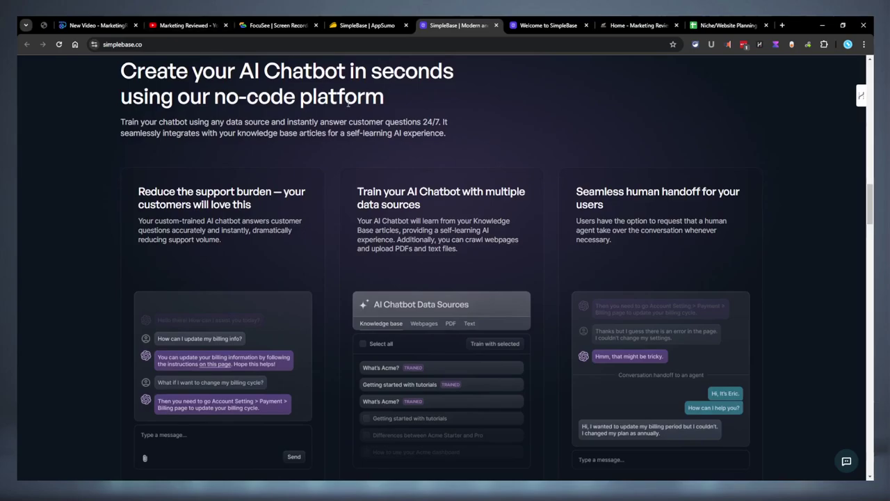
scroll(534, 225, down, 2)
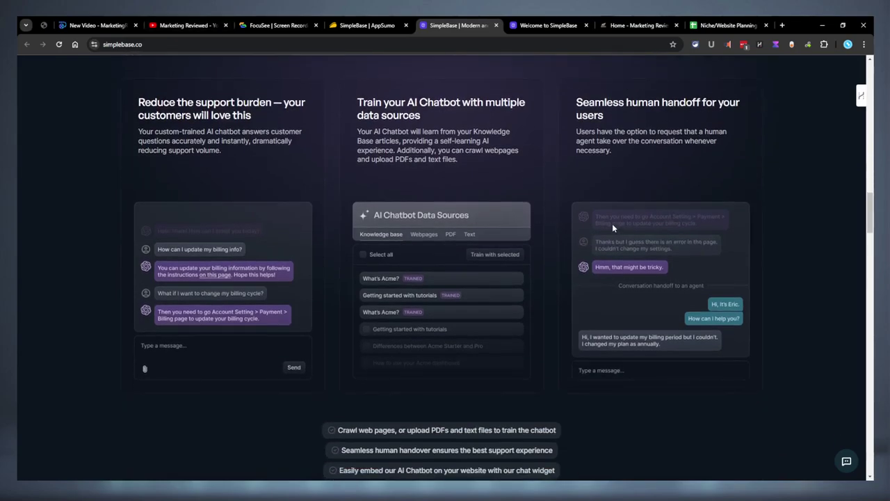
scroll(609, 222, down, 6)
scroll(602, 223, down, 3)
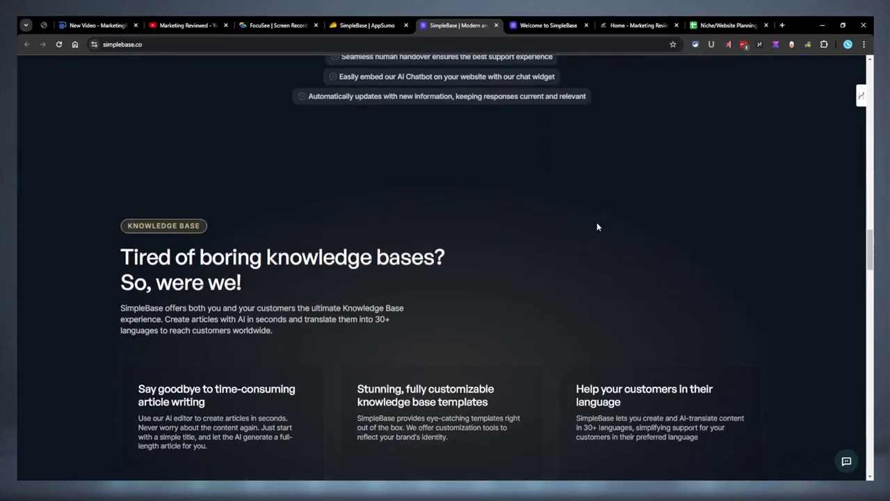
scroll(597, 226, down, 2)
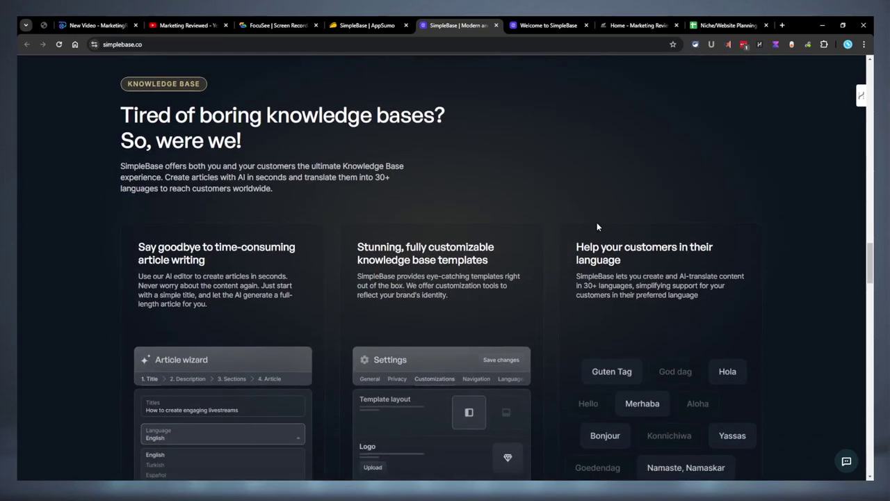
scroll(570, 245, down, 2)
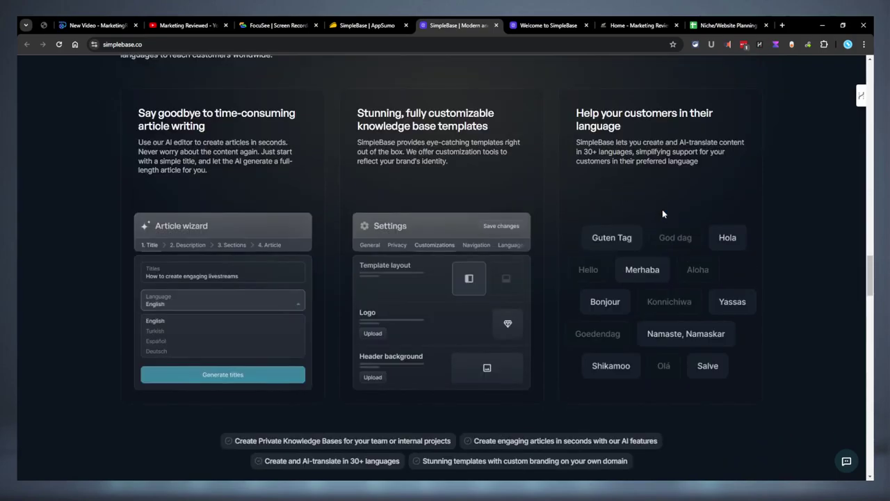
drag(625, 153, 570, 155)
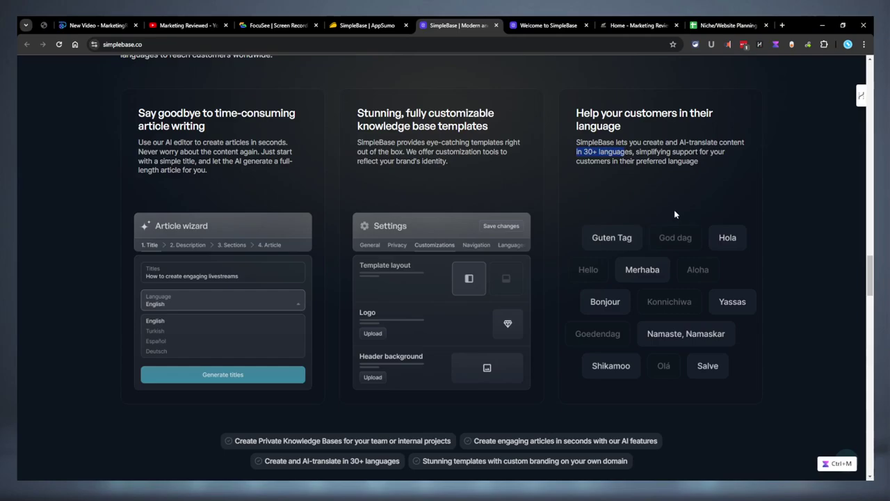
- Continue down past the $69 pricing plan to the 'Try the best customer support experience' footer
scroll(668, 194, down, 15)
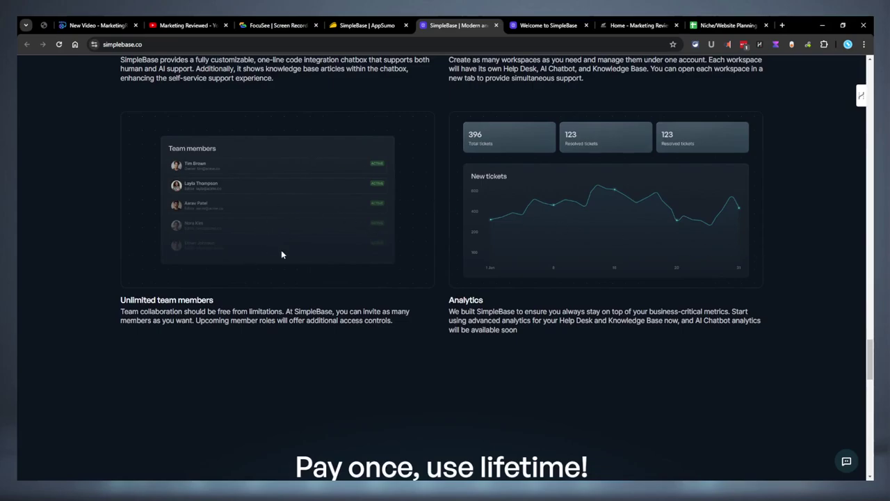
scroll(278, 247, down, 7)
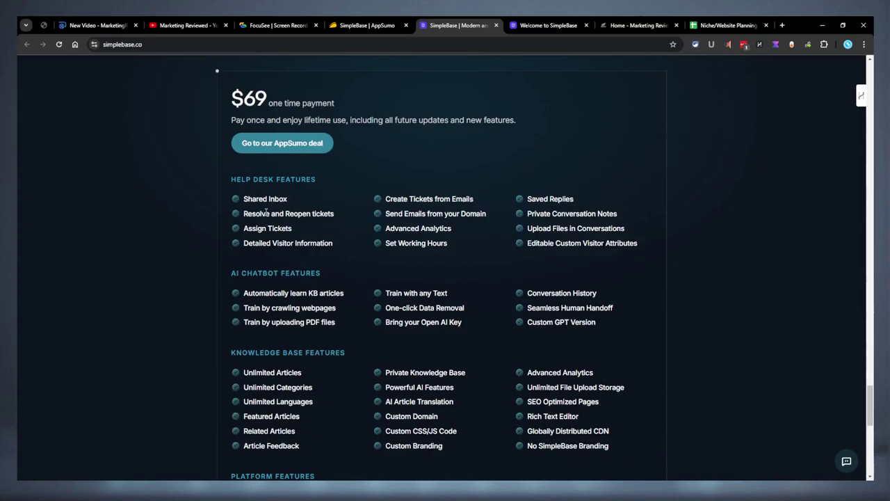
scroll(457, 234, up, 1)
scroll(407, 240, down, 10)
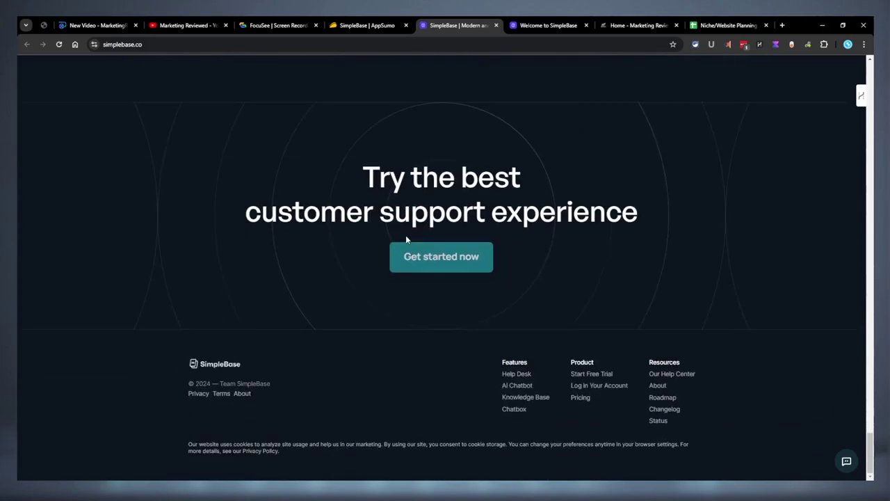
- Compare the SimpleBase pricing page with the AppSumo deal, then show the 'Welcome to SimpleBase' page
click(580, 398)
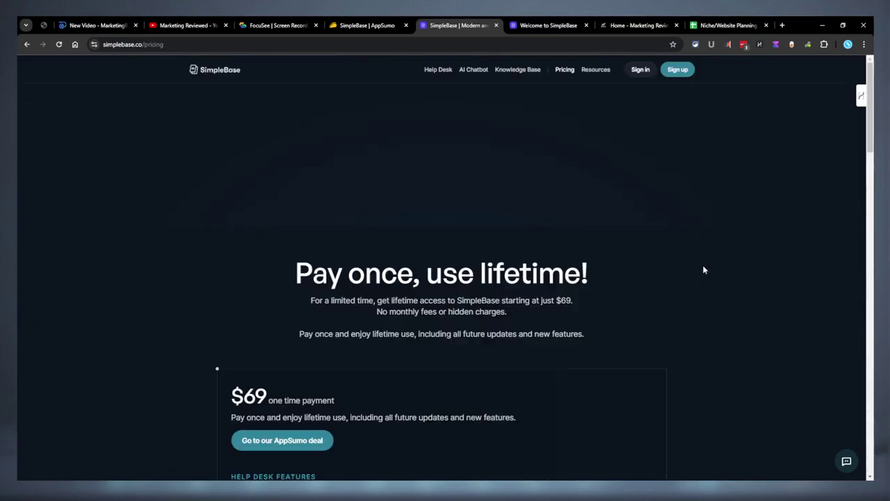
scroll(633, 277, down, 3)
scroll(631, 278, up, 3)
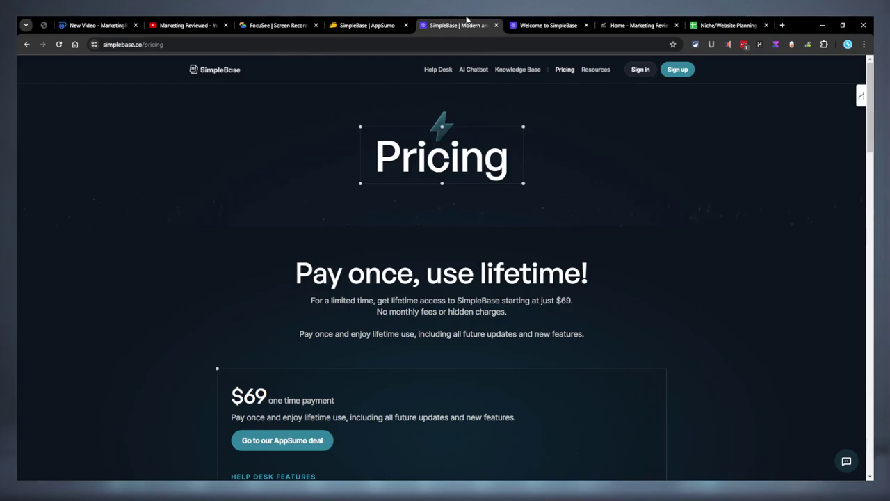
click(400, 21)
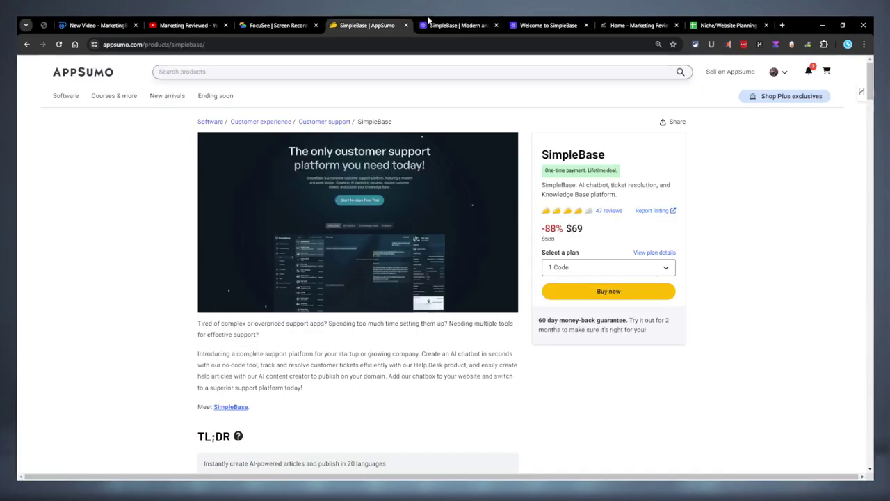
click(480, 25)
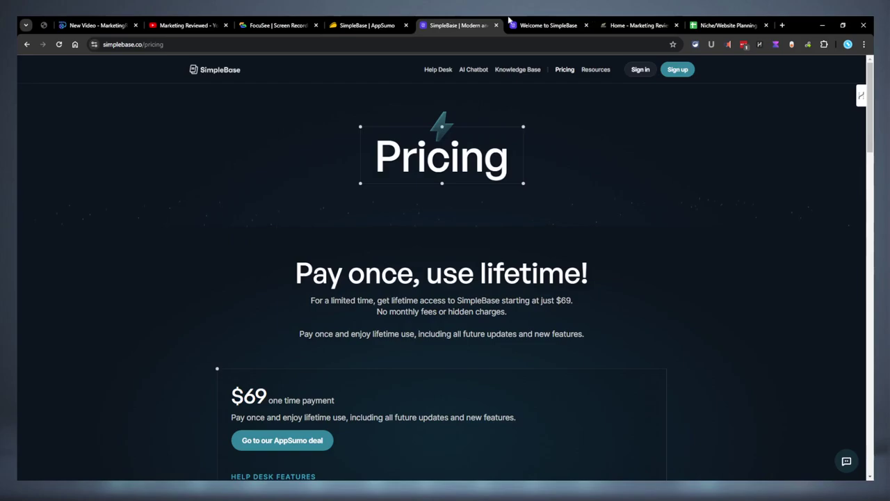
click(540, 22)
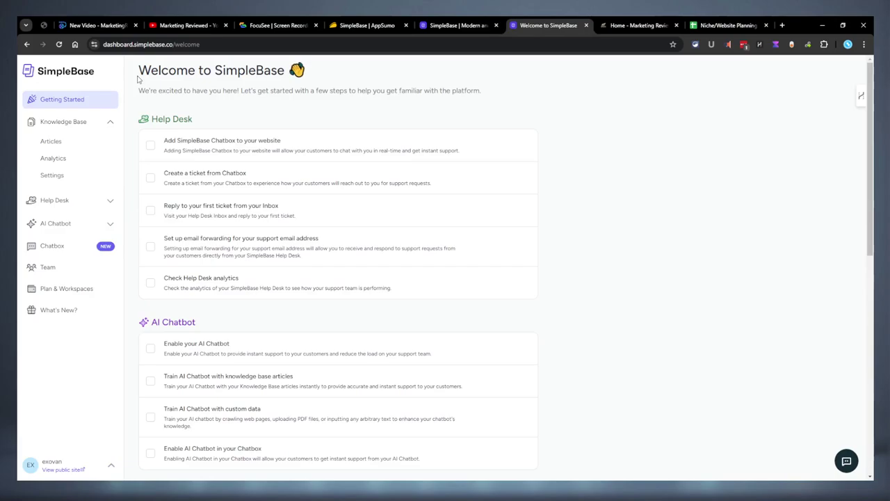
click(73, 290)
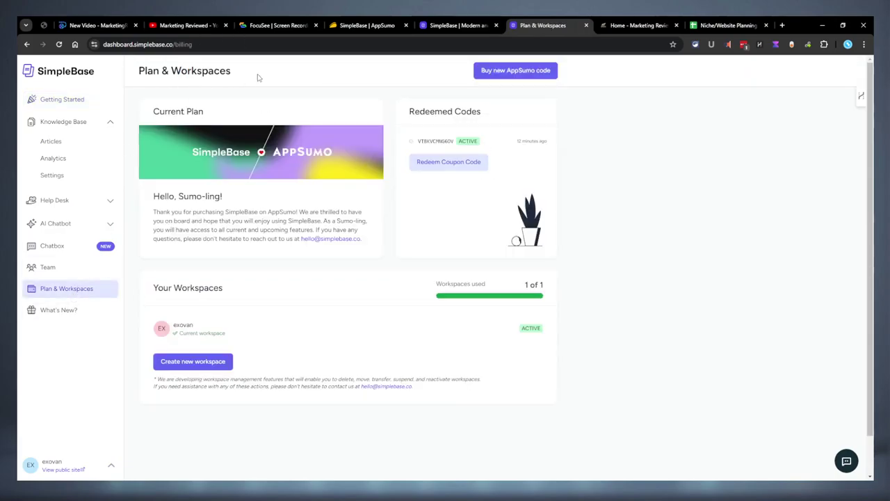
click(464, 161)
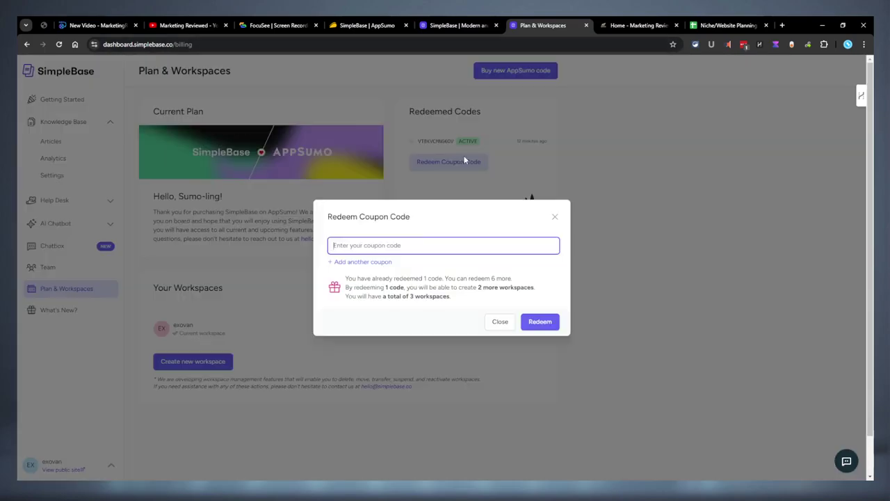
click(558, 217)
click(49, 99)
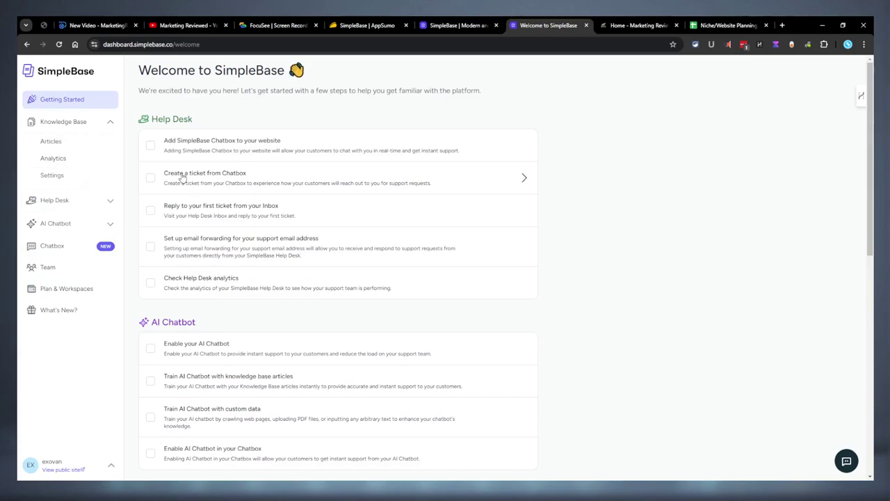
- Scroll the getting-started page and open the chatbox embed code snippet
scroll(515, 132, down, 4)
scroll(516, 130, down, 3)
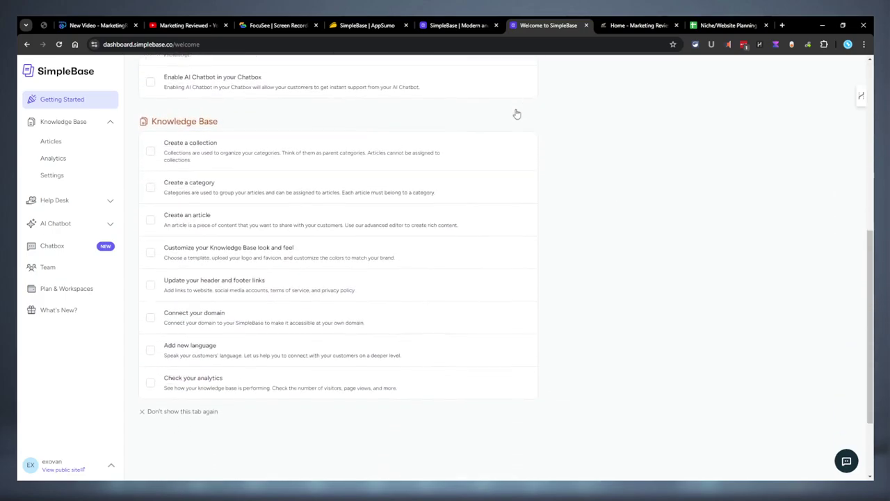
scroll(518, 115, up, 2)
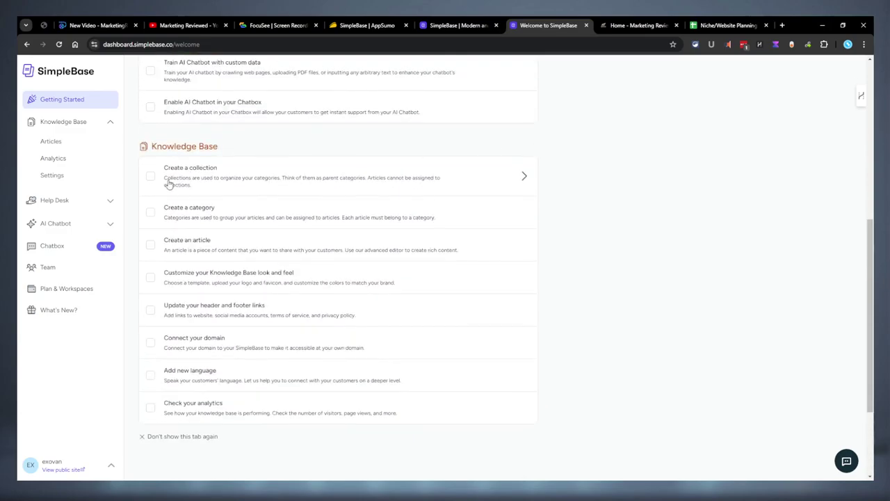
scroll(188, 180, up, 4)
scroll(189, 180, up, 2)
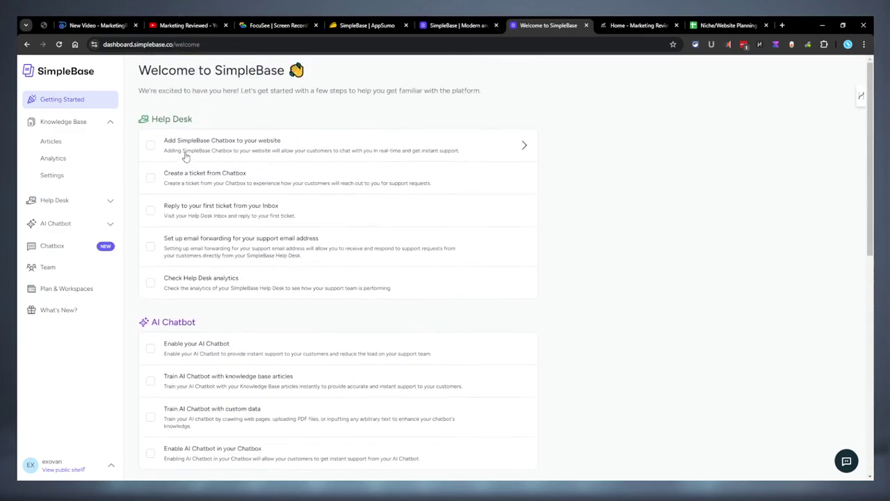
click(185, 151)
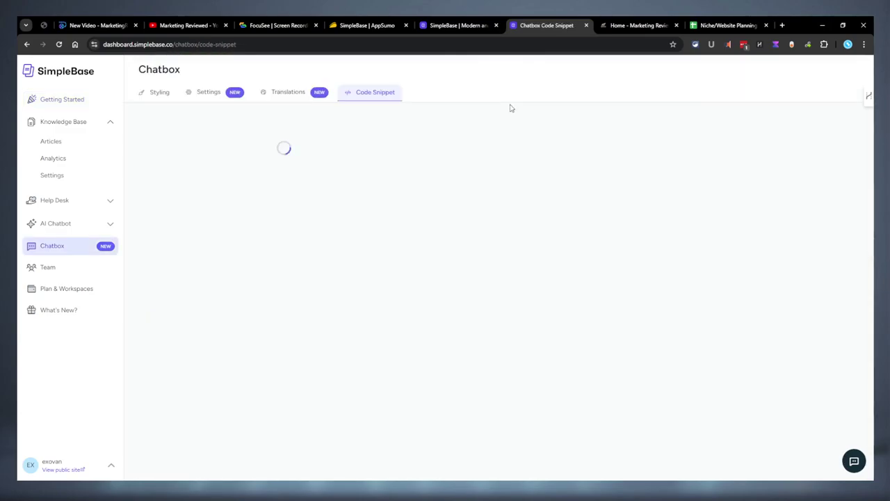
- Navigate via the sidebar to the Knowledge Base Articles list with MarketingReviewed and WinesUncovered
click(65, 121)
click(87, 102)
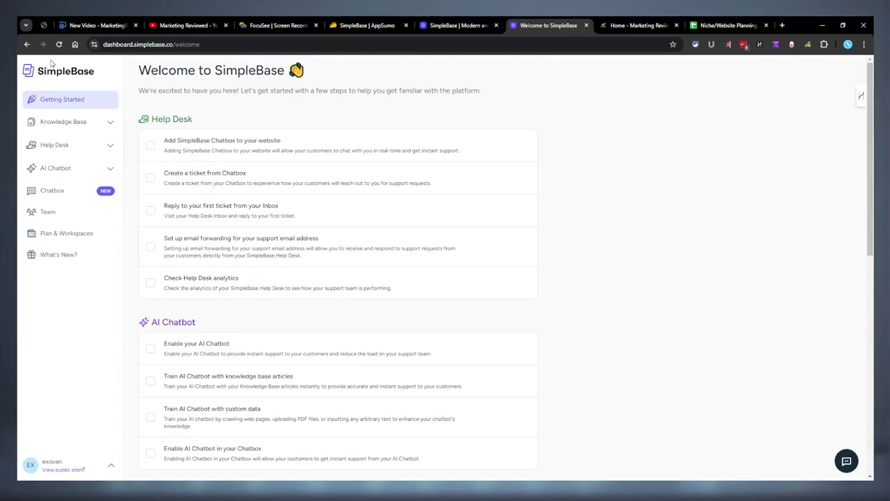
scroll(208, 174, down, 1)
click(84, 125)
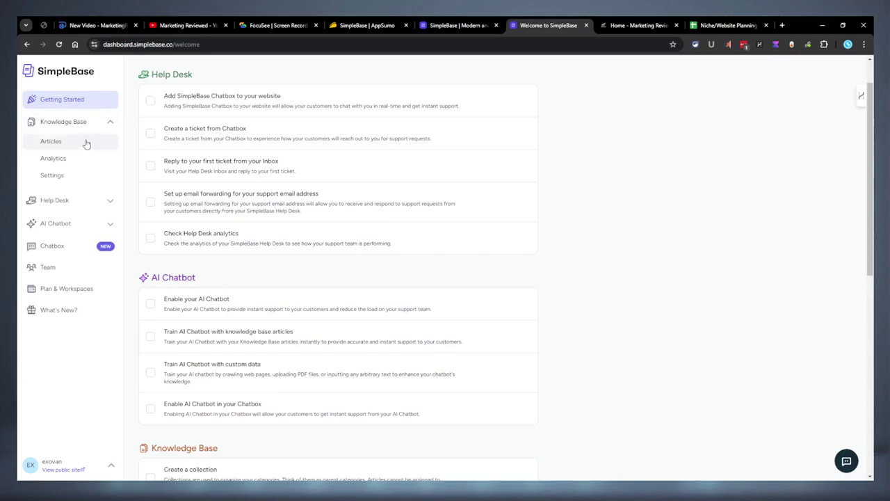
click(84, 143)
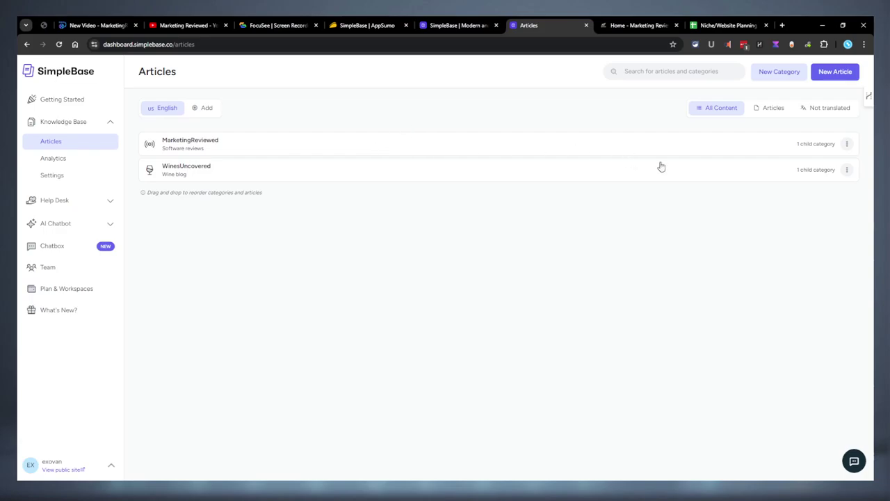
- Expand MarketingReviewed and check the actions menu of its Software Reviews subcategory
click(778, 146)
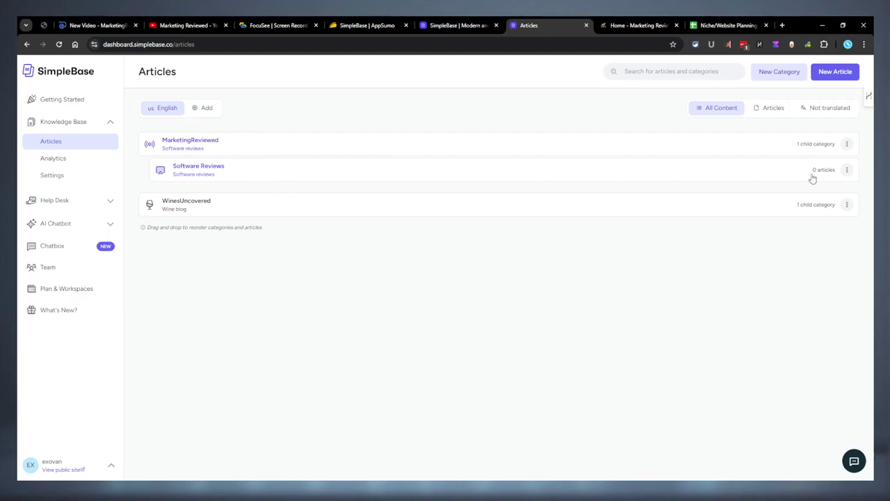
click(846, 172)
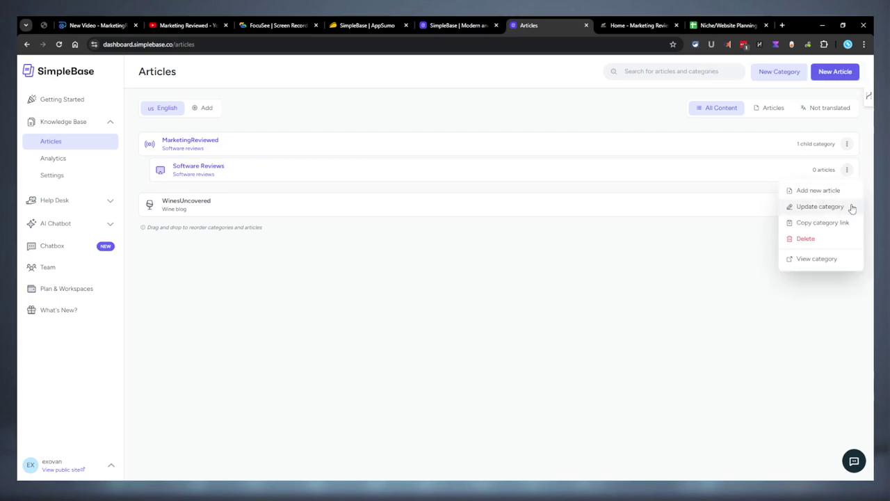
click(686, 251)
- Expand WinesUncovered to reveal Wine History (0 articles) and inspect its actions menu
click(240, 201)
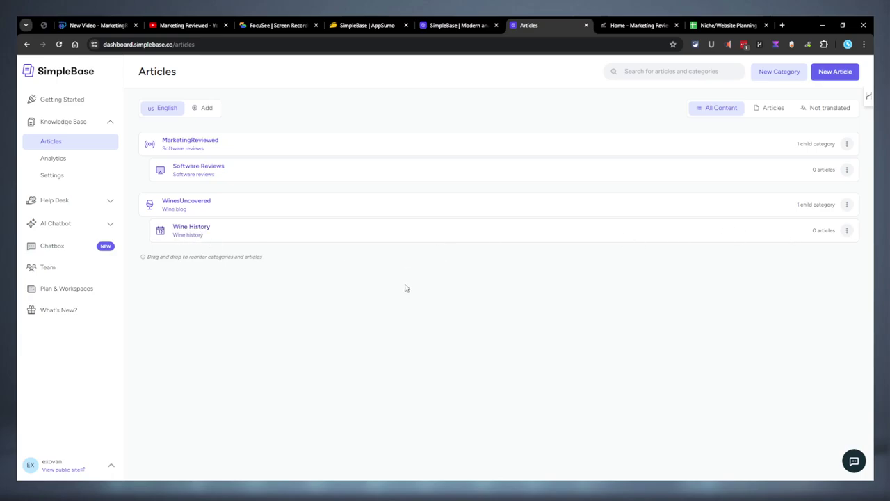
drag(297, 230, 308, 174)
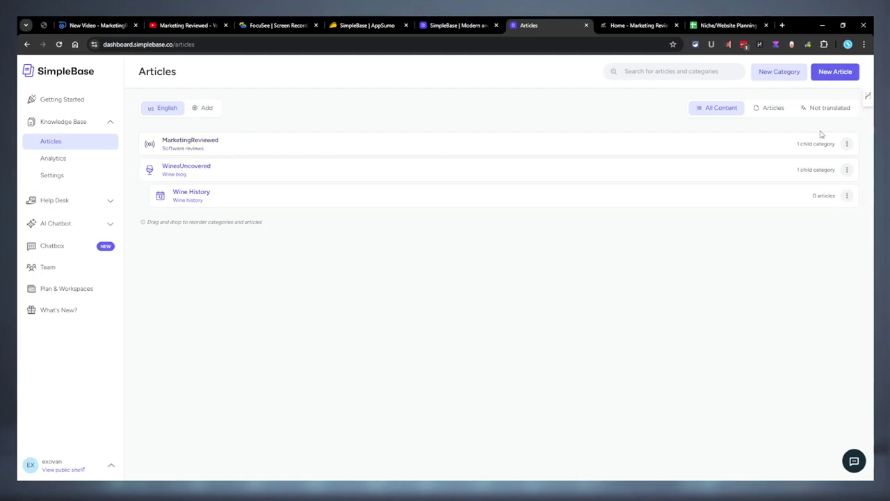
click(722, 109)
click(846, 196)
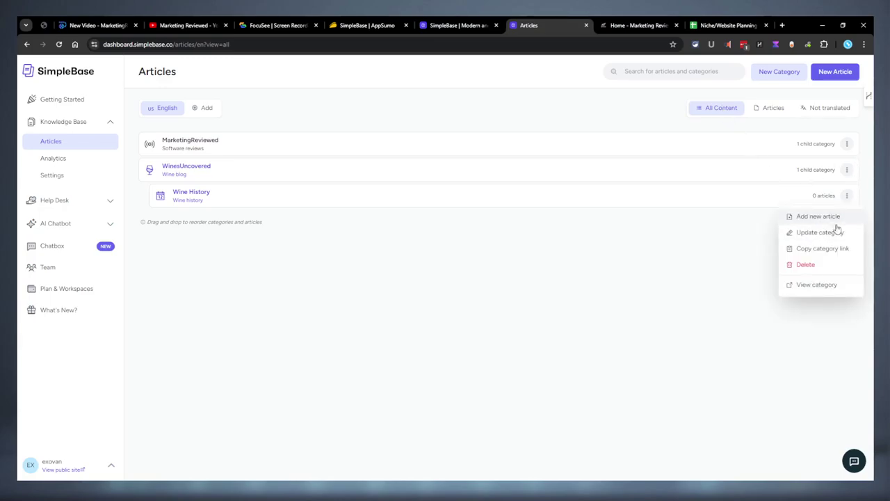
click(69, 199)
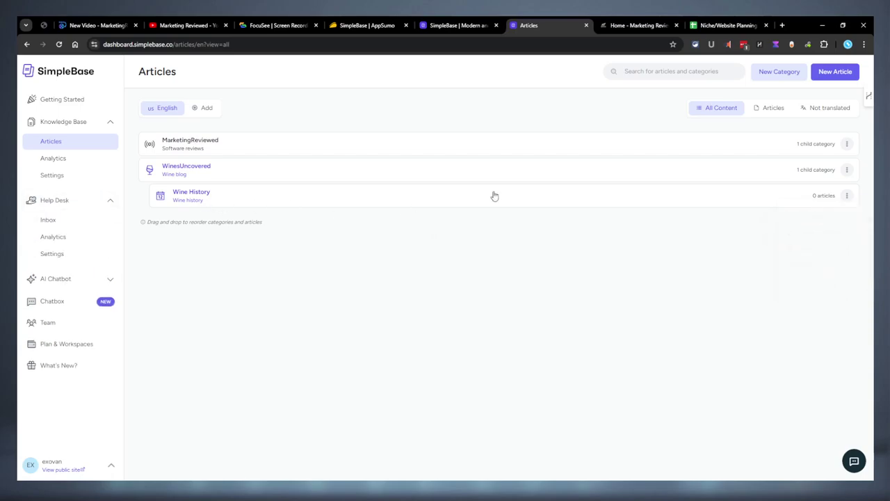
- Browse Help Desk Inbox, Analytics, and the Availability and Labels settings, then return to Inbox
click(67, 220)
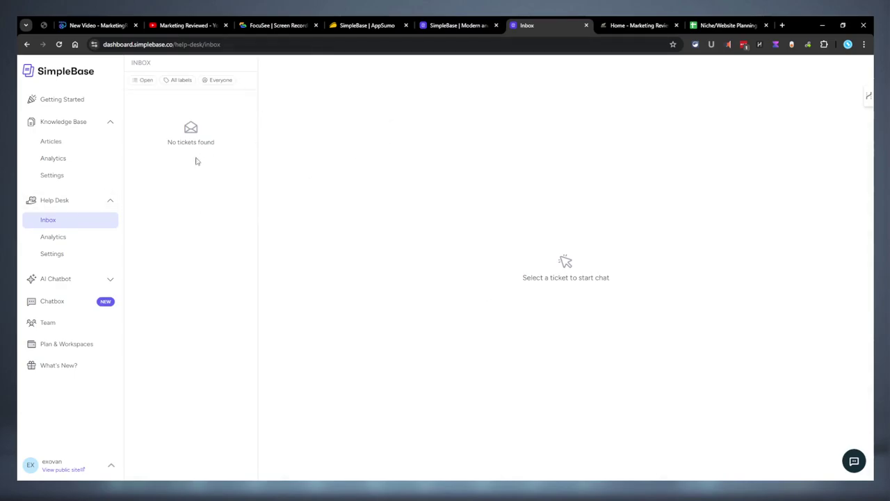
click(88, 242)
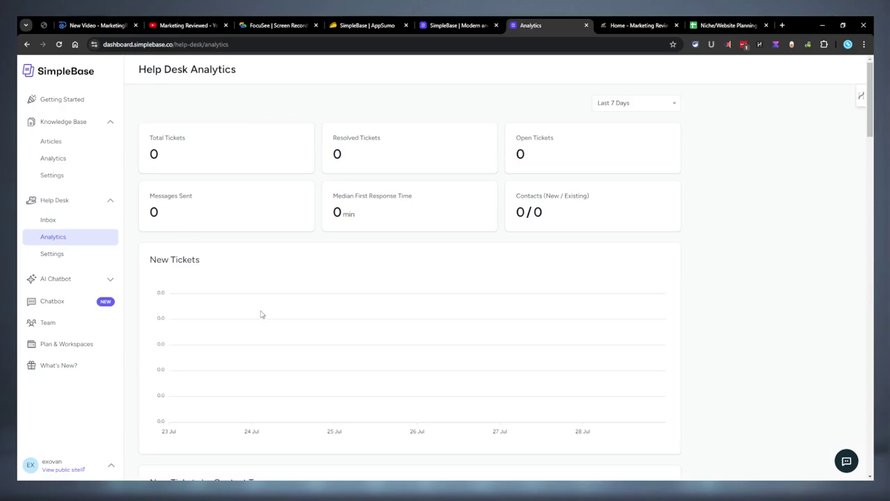
click(42, 254)
scroll(397, 194, down, 2)
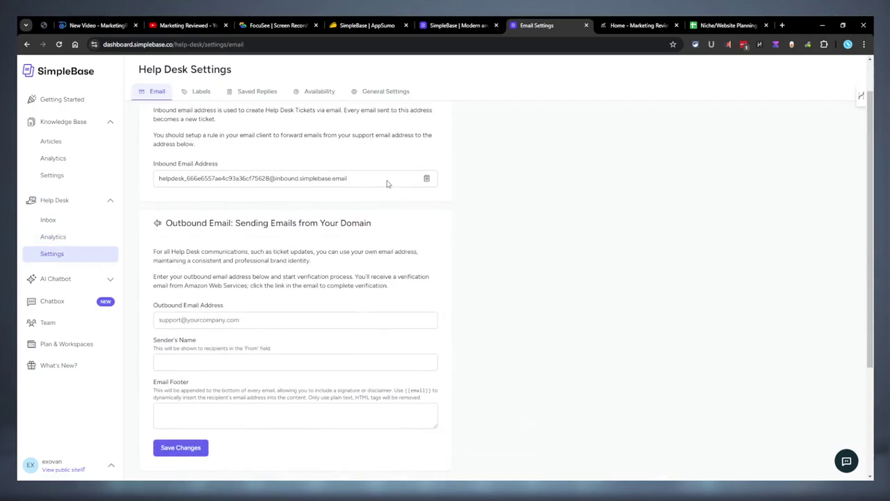
click(319, 93)
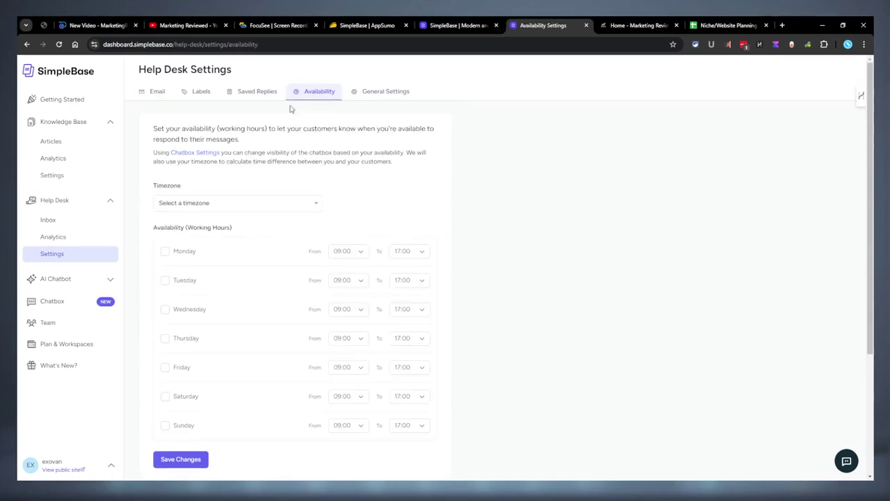
scroll(292, 110, down, 5)
scroll(301, 117, up, 5)
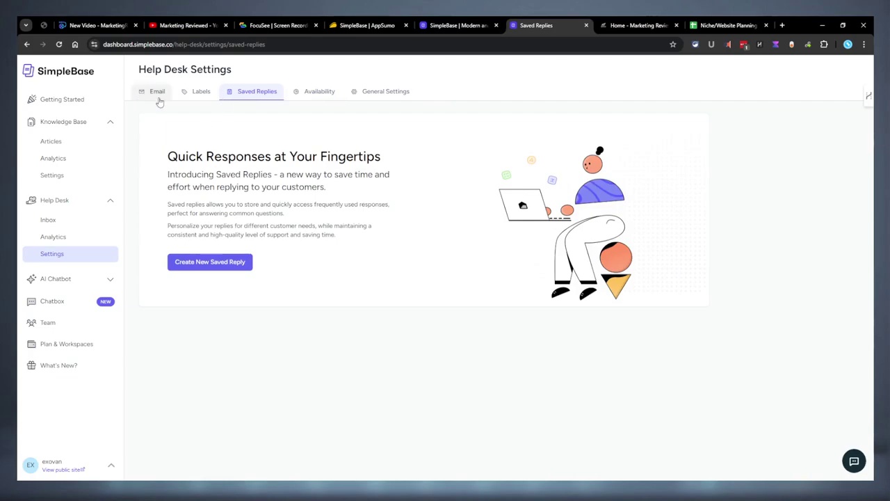
click(196, 91)
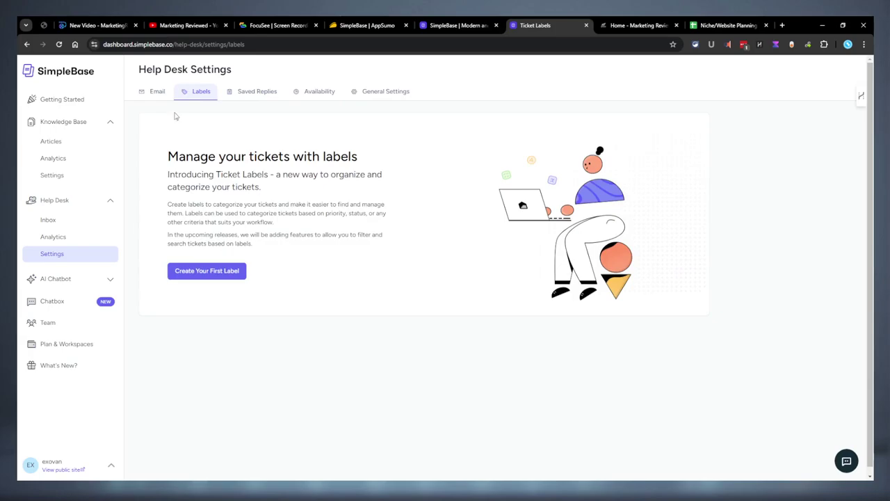
click(156, 91)
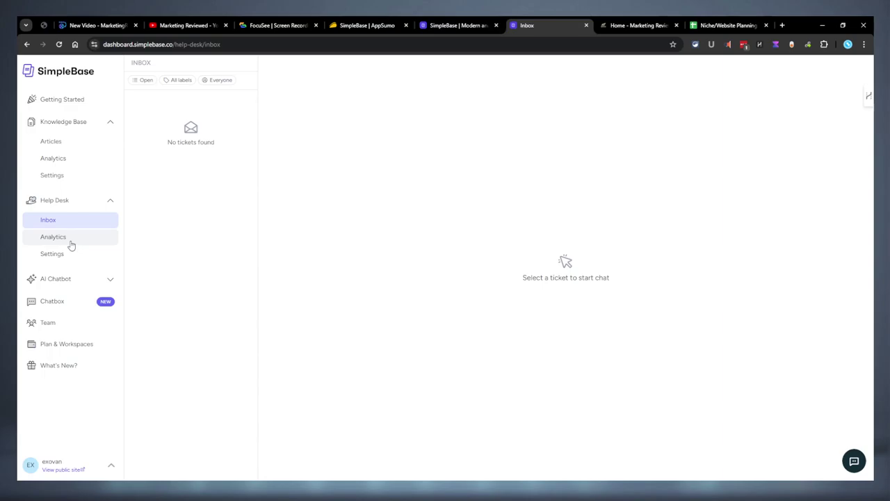
- Attempt to enable the AI Chatbot from Train AI, dismiss the OpenAI API key prompt, and open its Settings
click(70, 280)
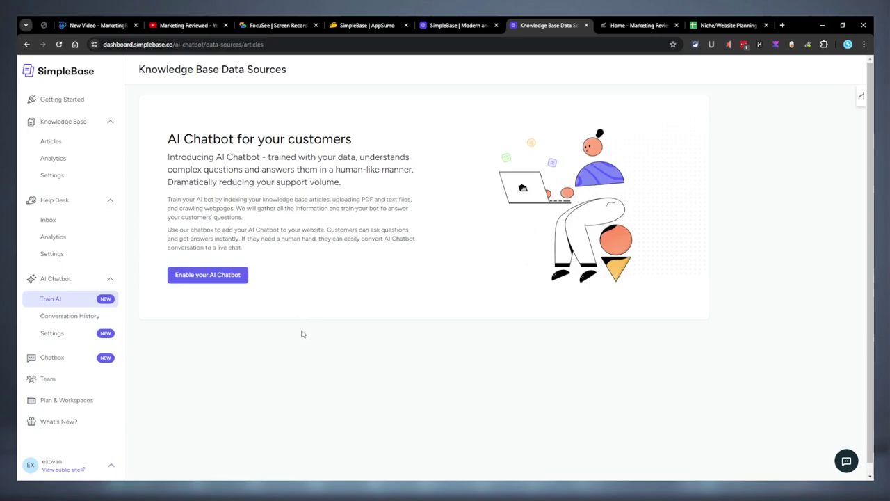
click(228, 278)
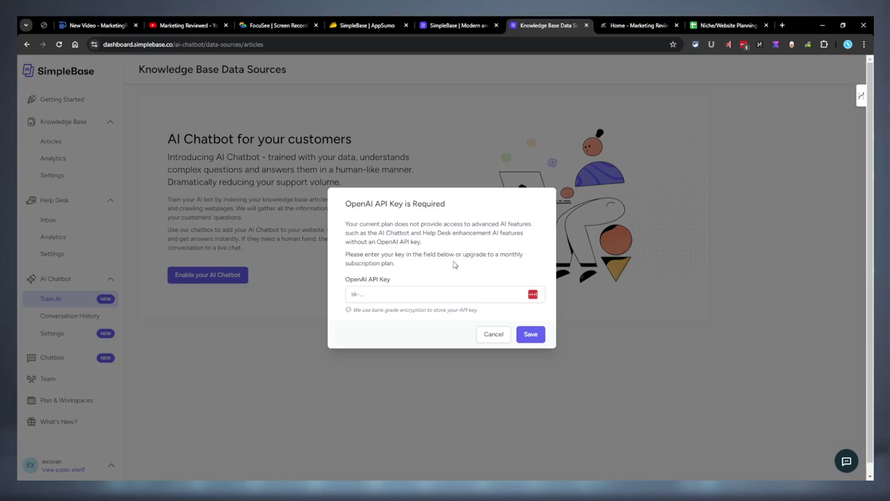
click(491, 335)
click(69, 315)
click(73, 333)
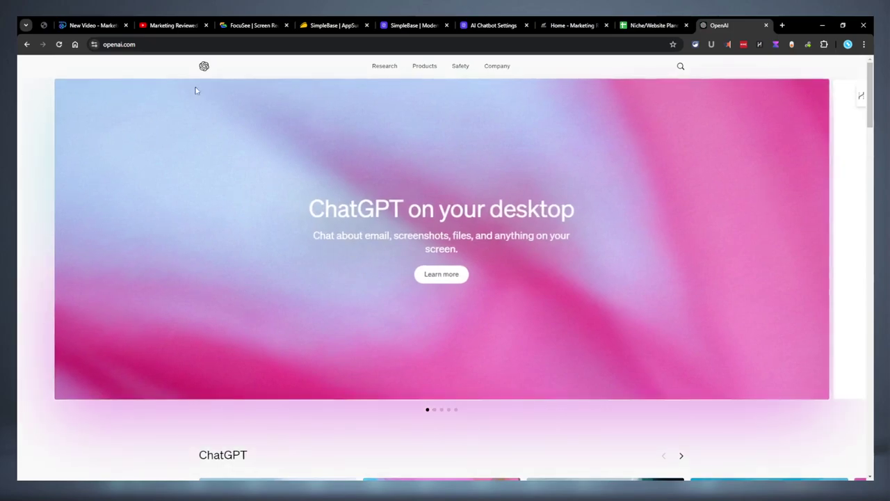
- Go to platform.openai.com, enter the API Dashboard, and list the six existing project secret keys
click(154, 46)
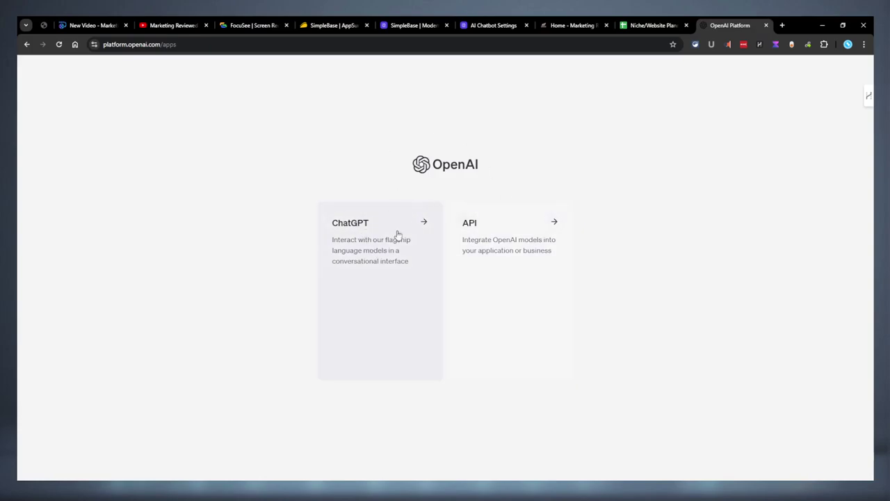
click(507, 249)
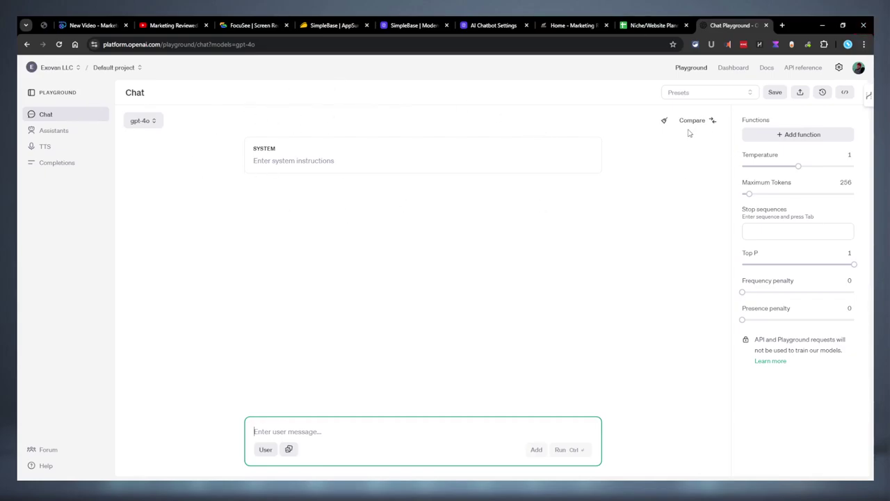
click(740, 73)
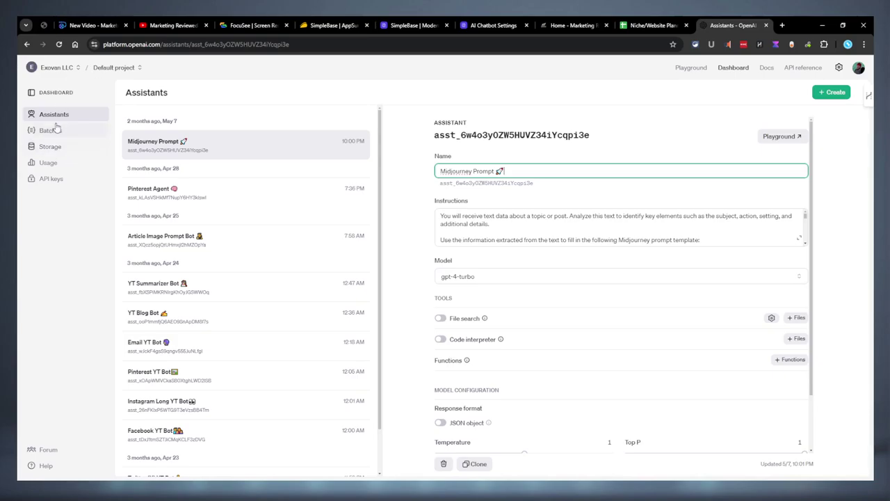
click(48, 178)
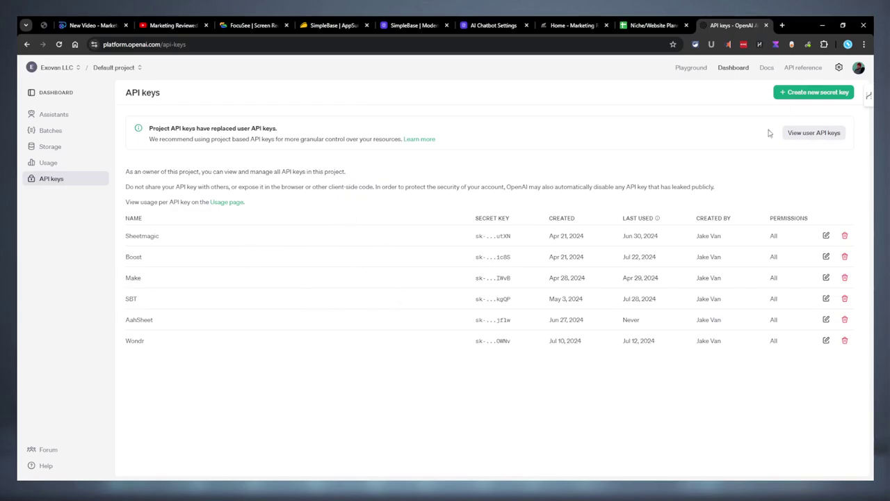
- Add a secret key called 'Simplebase', keeping All permissions and the Default project
click(810, 98)
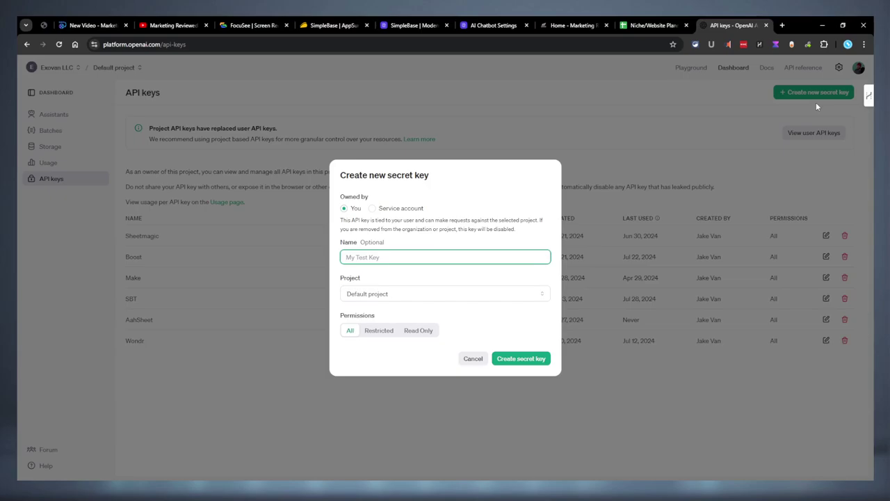
text(Simplebase)
click(379, 331)
scroll(441, 408, down, 2)
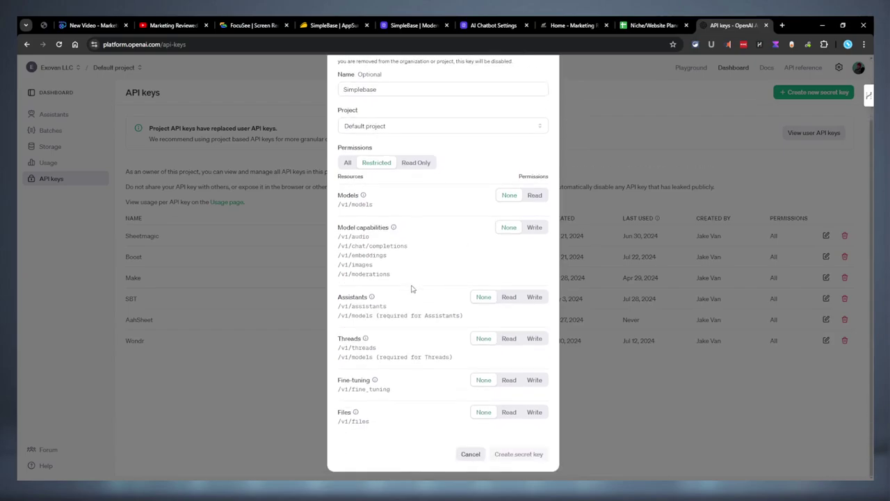
scroll(473, 318, up, 2)
click(351, 244)
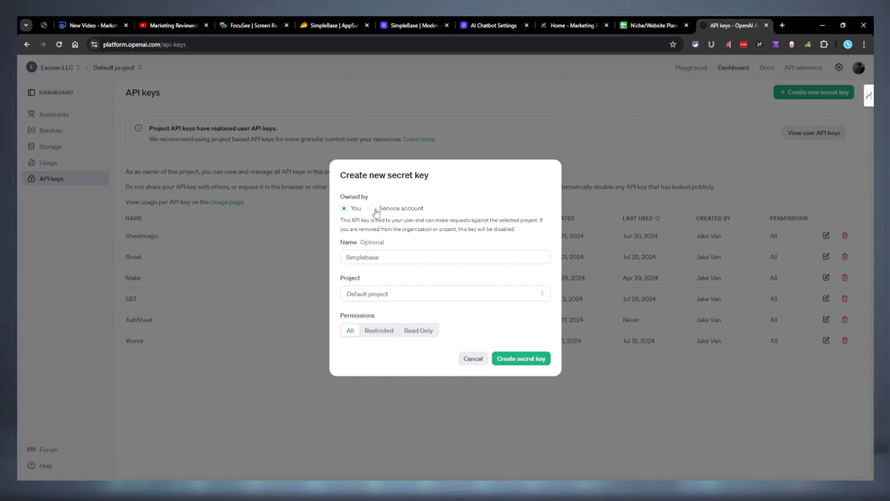
click(413, 292)
click(415, 292)
click(531, 366)
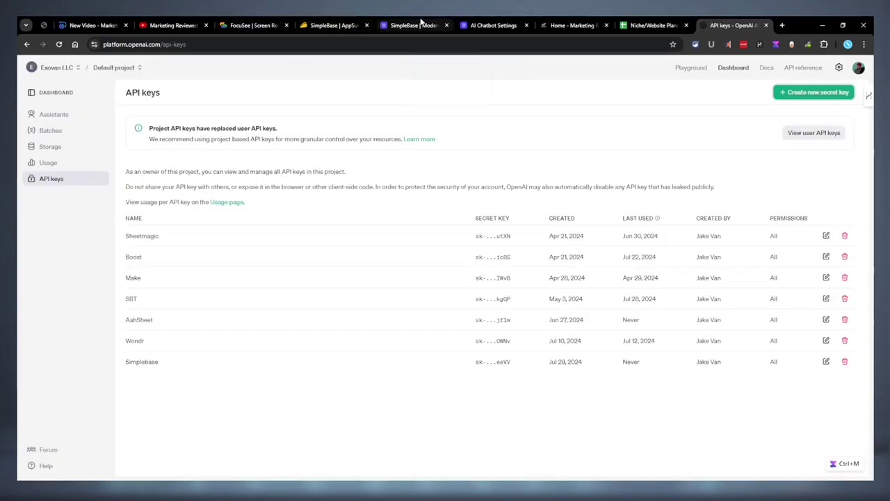
- Back in SimpleBase, open AI Chatbot training and save the API key to enable the chatbot
click(421, 23)
click(490, 21)
click(70, 301)
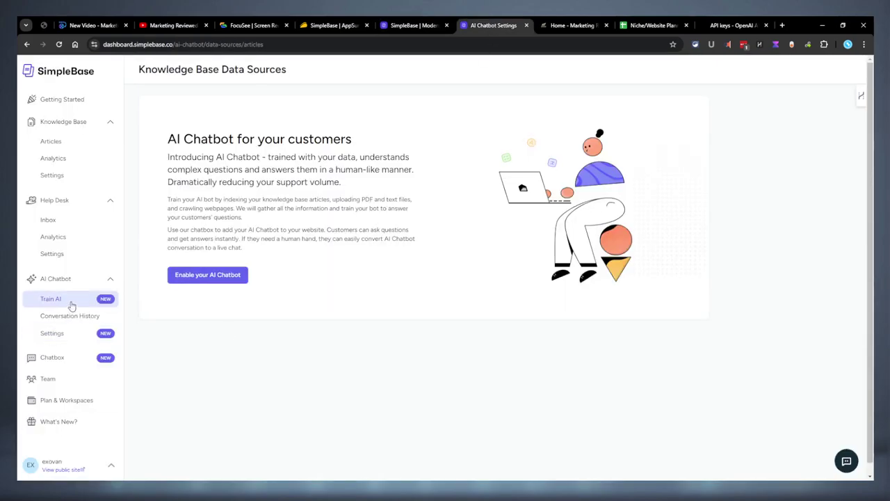
click(208, 275)
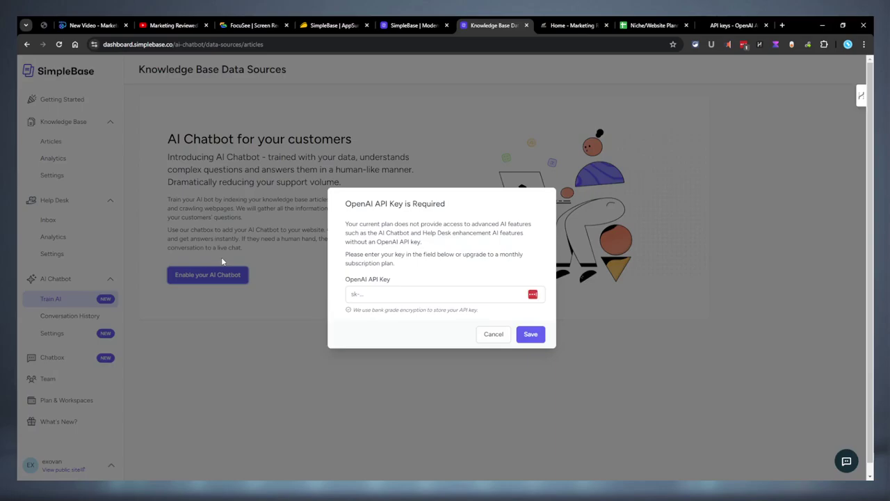
click(170, 310)
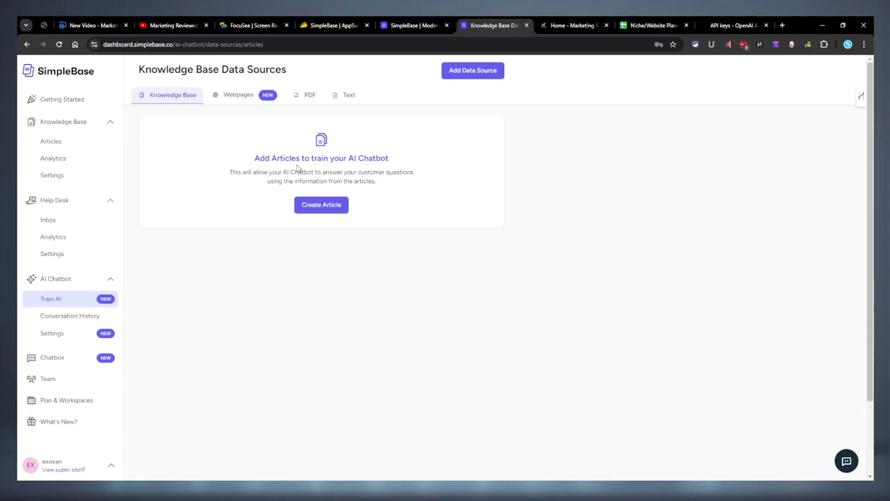
- Start a knowledge base article, return to the articles list and dismiss the password prompt
click(321, 204)
click(41, 71)
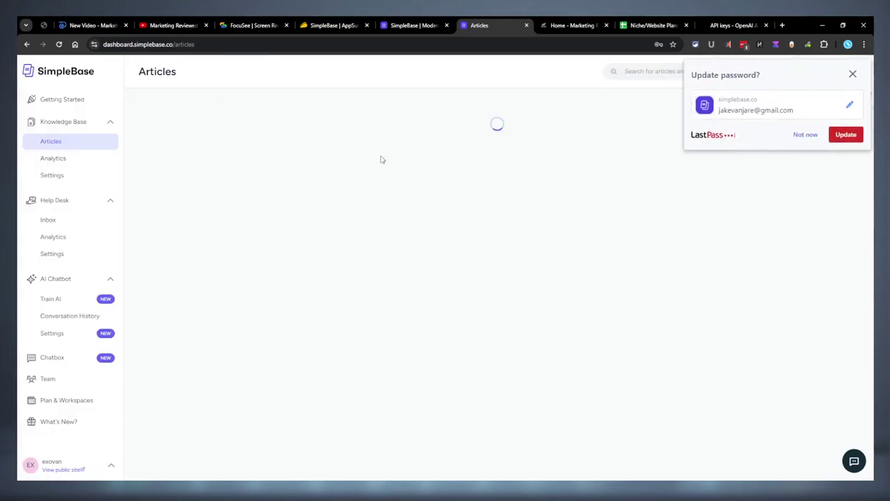
click(799, 136)
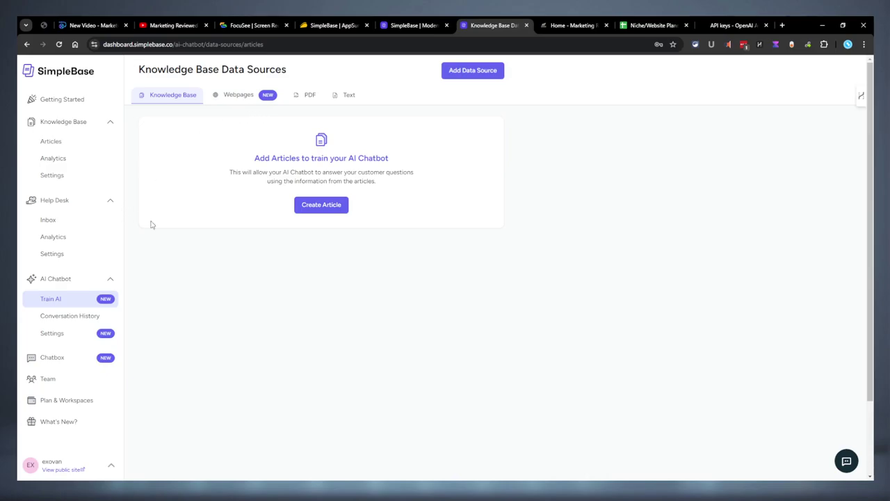
- Start a new webpage data source and copy the WinesUncovered site address from a new browser tab
click(243, 98)
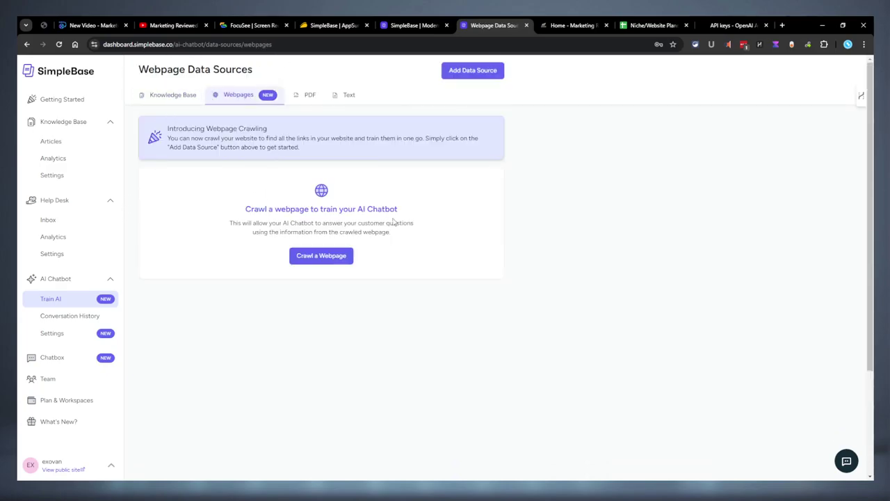
click(328, 261)
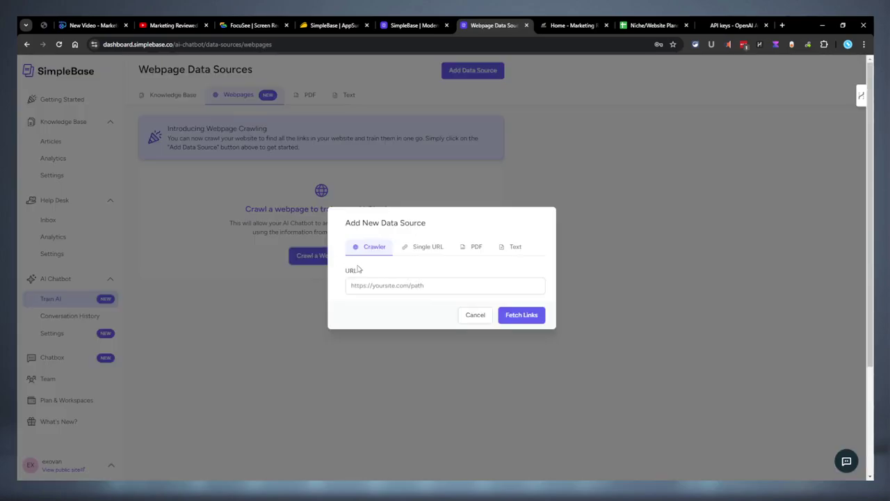
key(ctrl+Tab)
click(782, 25)
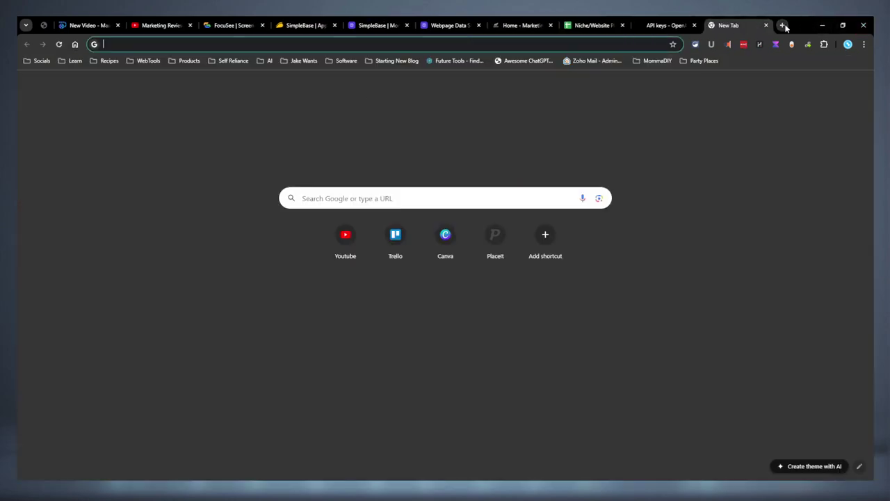
text(wine)
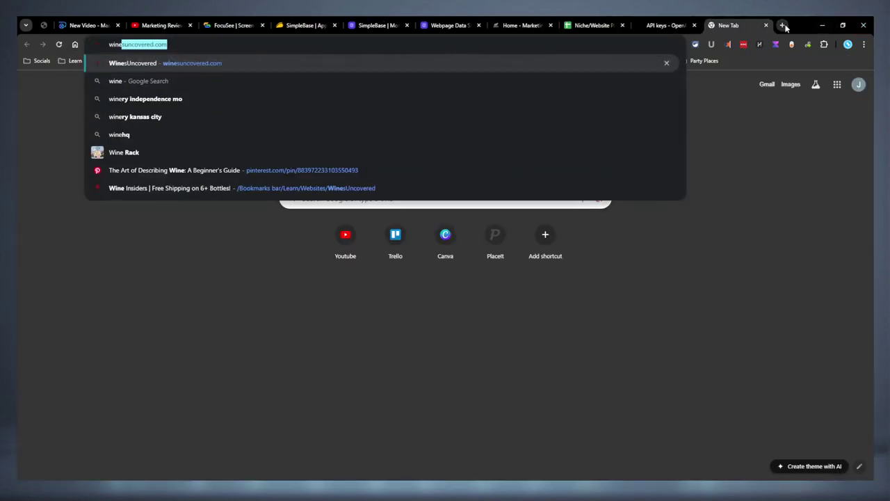
key(Return)
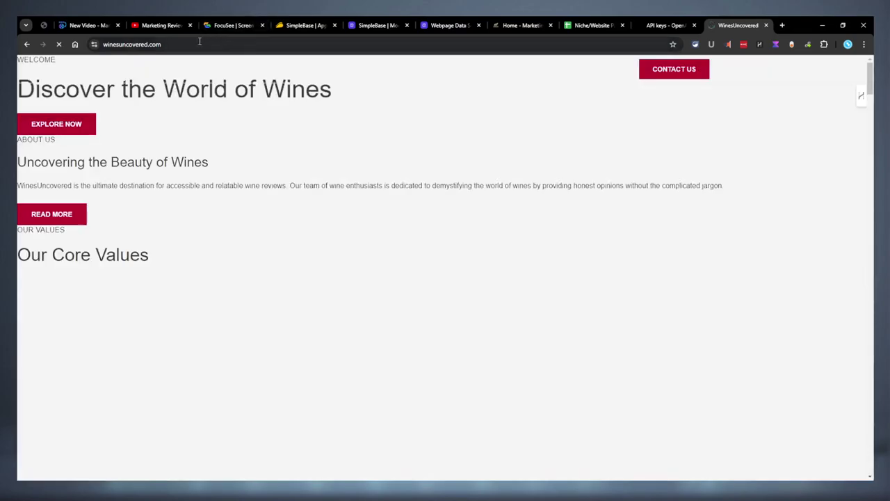
key(ctrl+l)
key(ctrl+c)
click(449, 21)
key(ctrl+v)
click(523, 316)
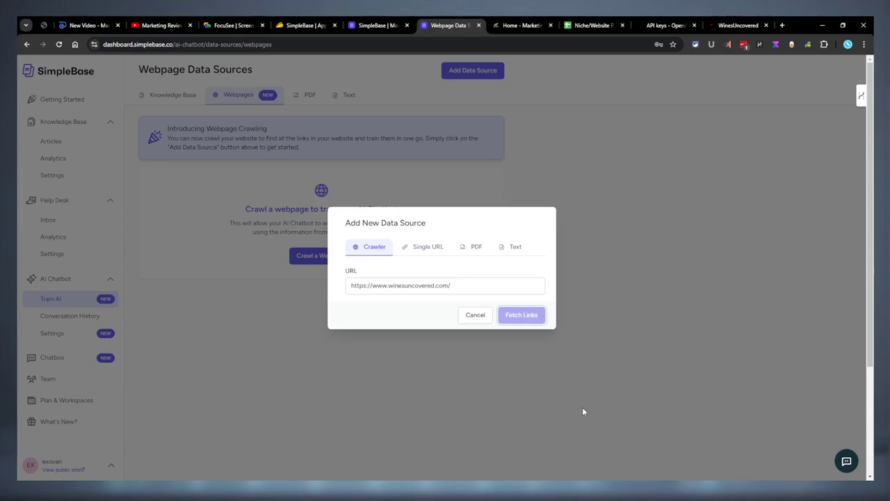
scroll(498, 205, up, 5)
- Select all crawled WinesUncovered URLs, train on all of them, and scroll through the training list
scroll(498, 205, up, 5)
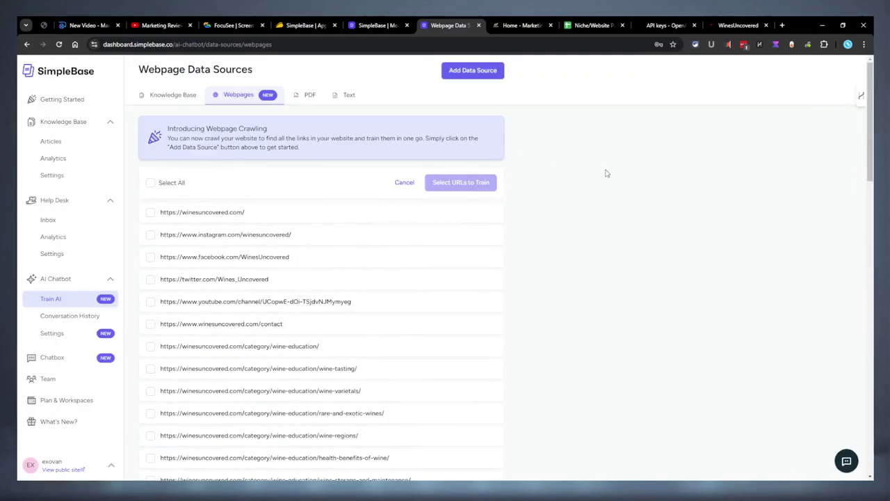
click(150, 182)
click(479, 182)
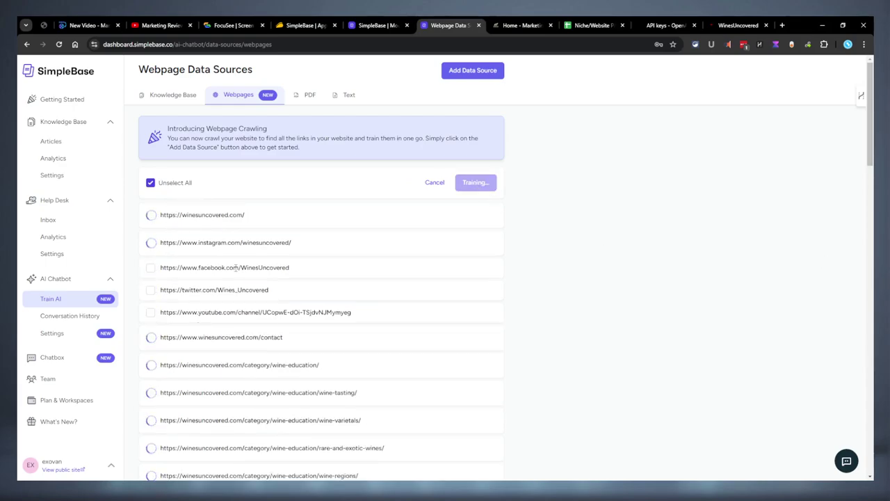
scroll(235, 267, down, 10)
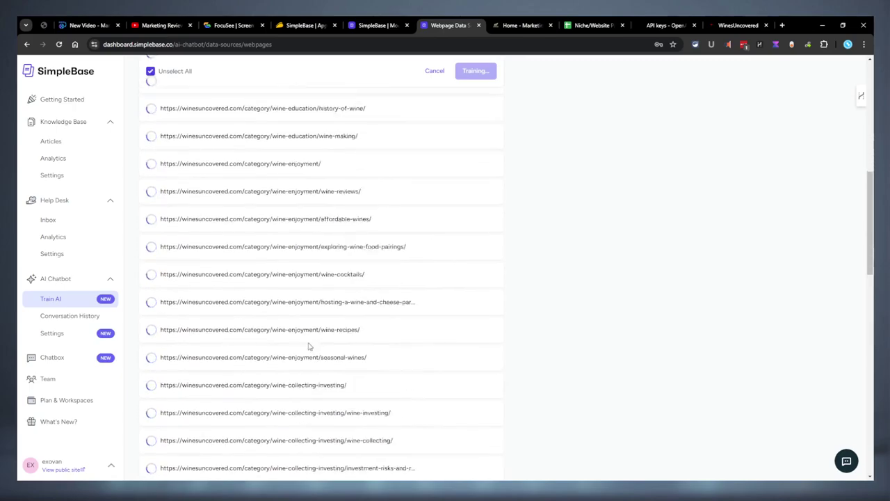
scroll(307, 341, down, 10)
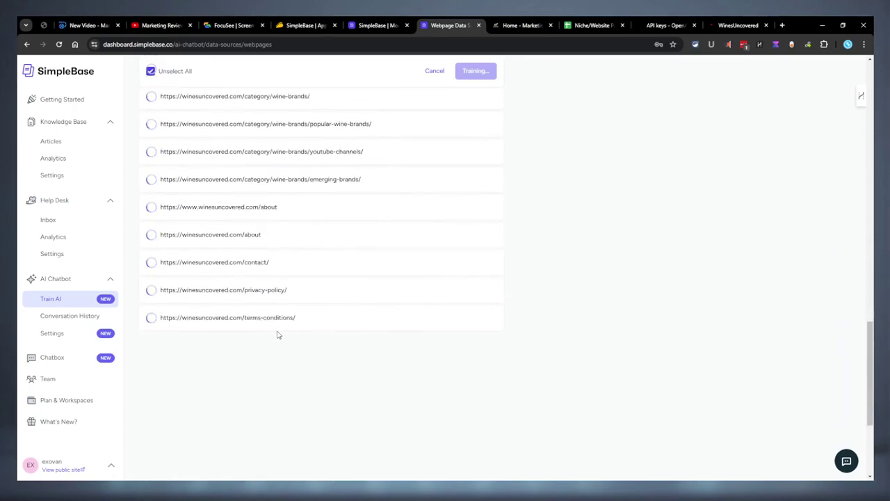
scroll(274, 334, up, 20)
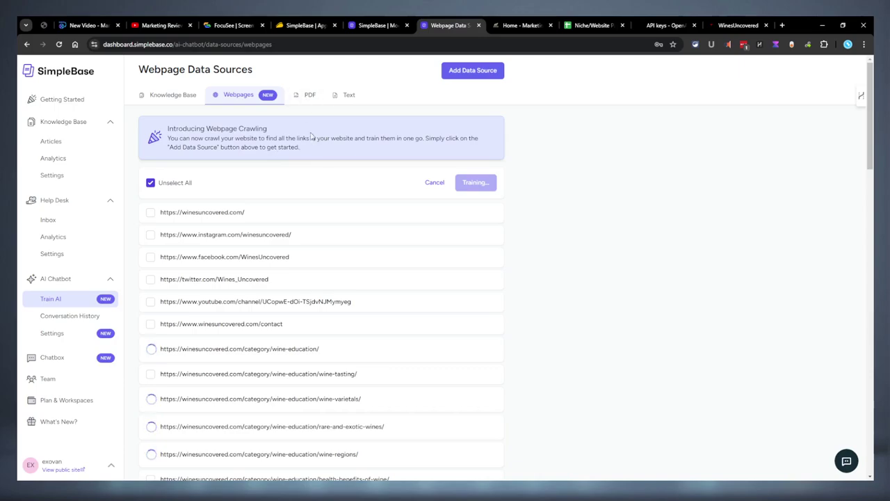
scroll(362, 186, down, 10)
scroll(361, 186, up, 10)
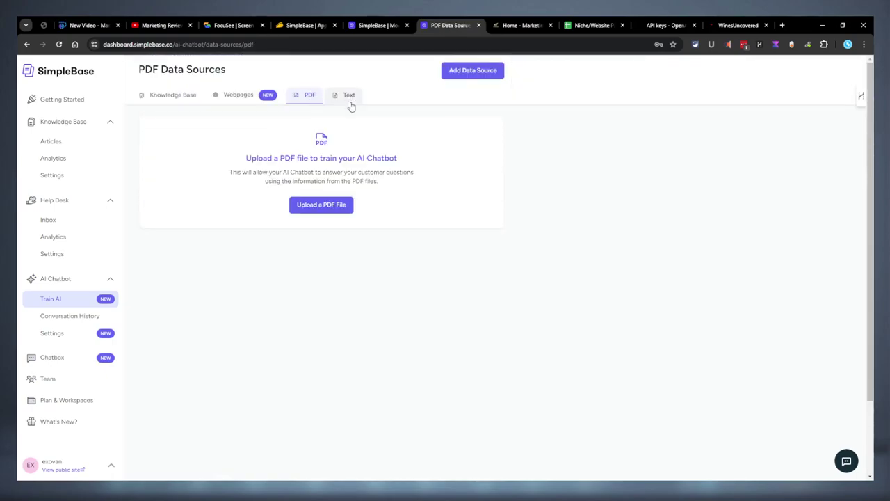
- Browse the Text and Knowledge Base sources, opening and leaving a new article editor
click(349, 101)
click(161, 96)
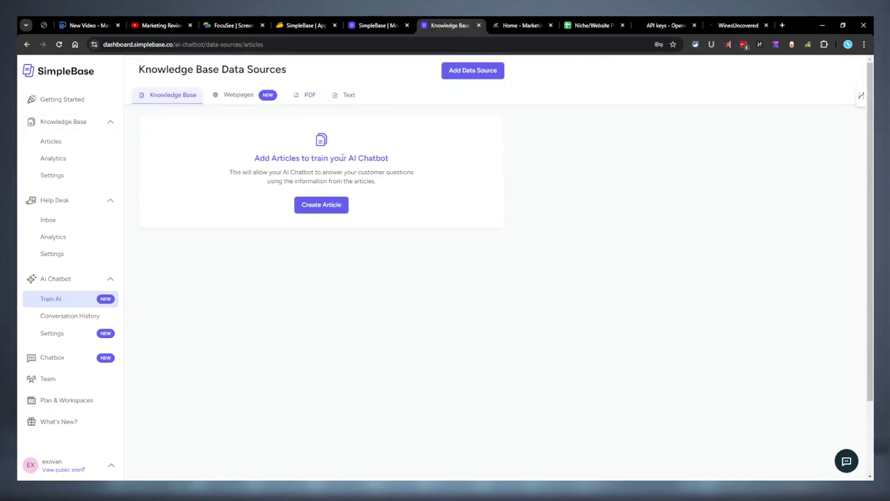
click(321, 204)
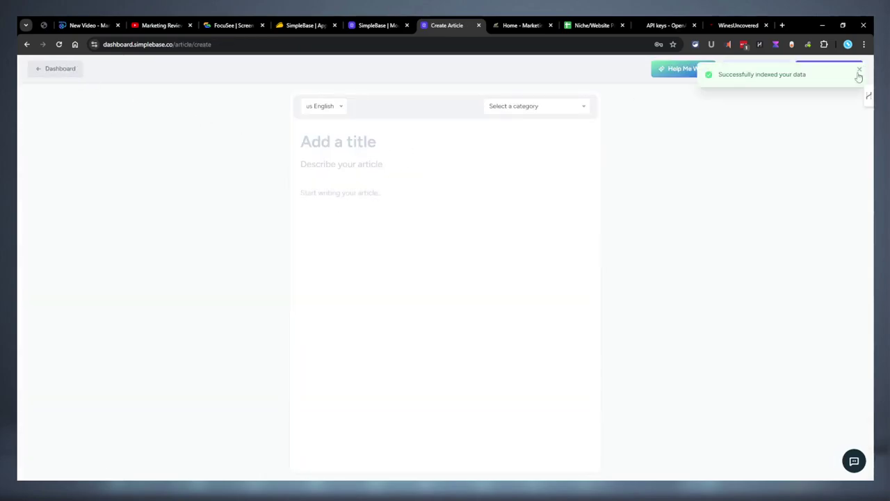
click(43, 68)
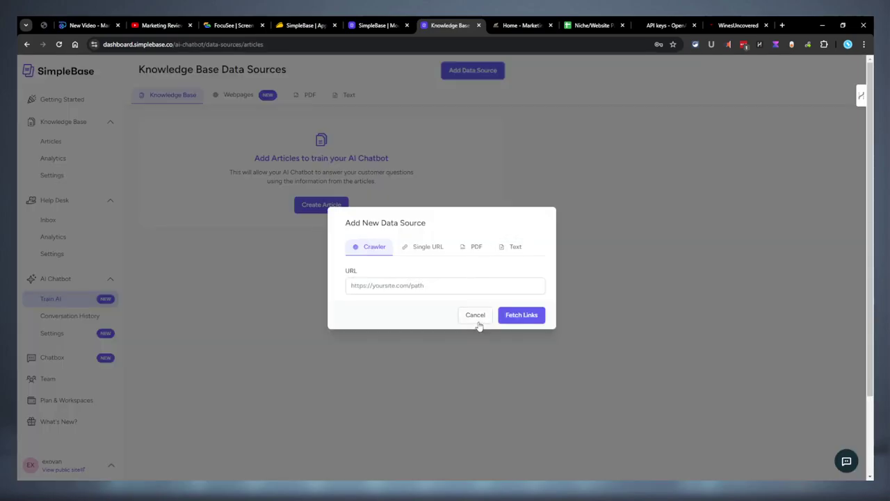
- Cancel a new data source after checking its text option, then scroll the trained webpages
click(515, 246)
click(490, 368)
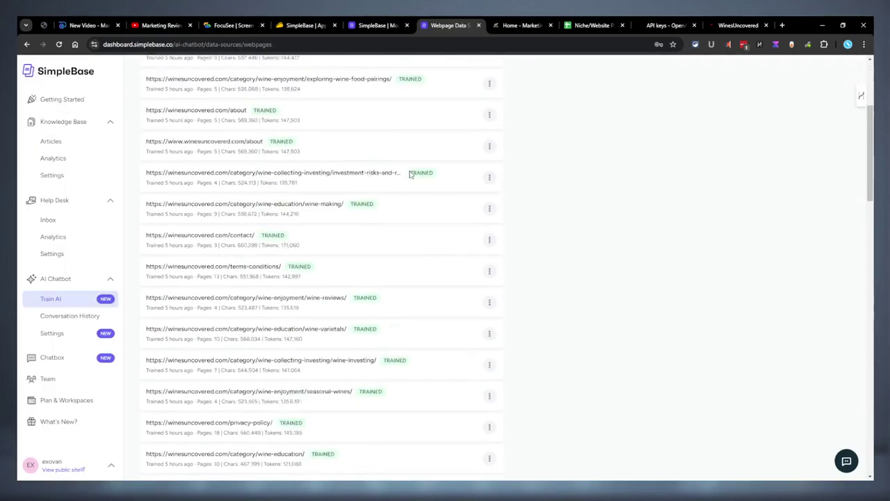
scroll(409, 174, down, 5)
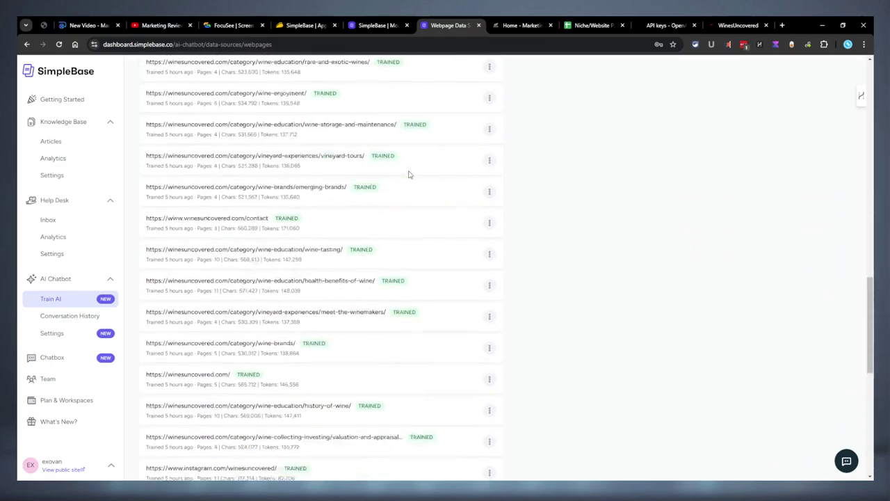
scroll(409, 175, down, 5)
scroll(403, 185, up, 10)
- After viewing the empty conversation history, turn on Auto index and Handoff in chatbot settings
click(69, 315)
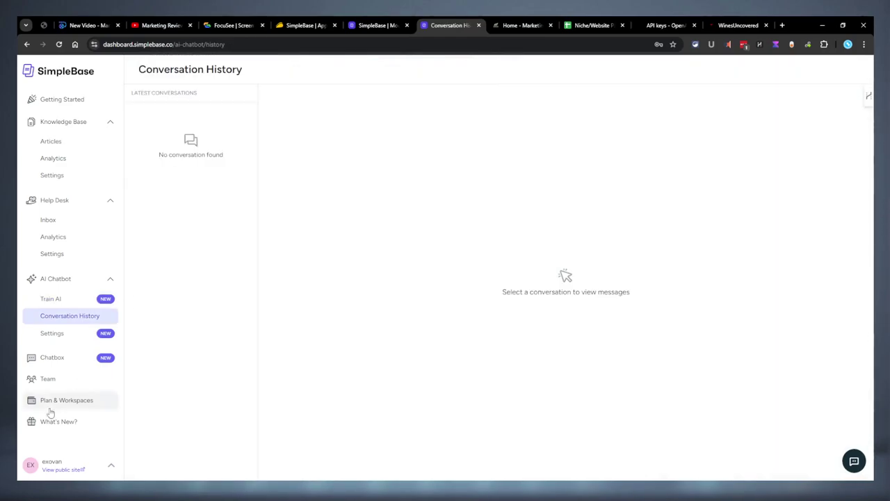
click(61, 336)
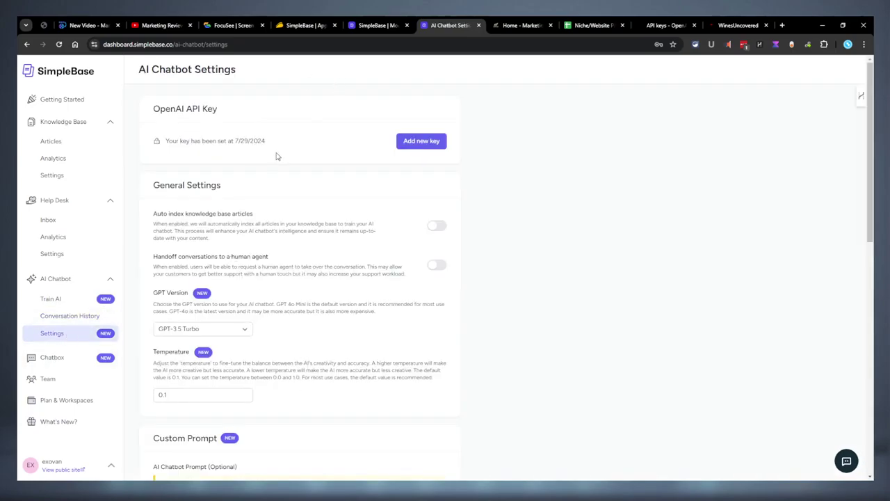
scroll(341, 298, down, 1)
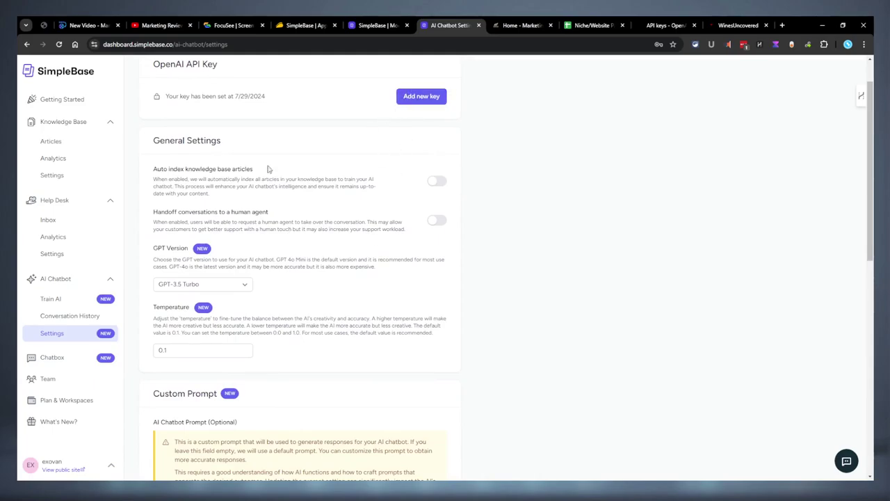
click(438, 181)
click(437, 222)
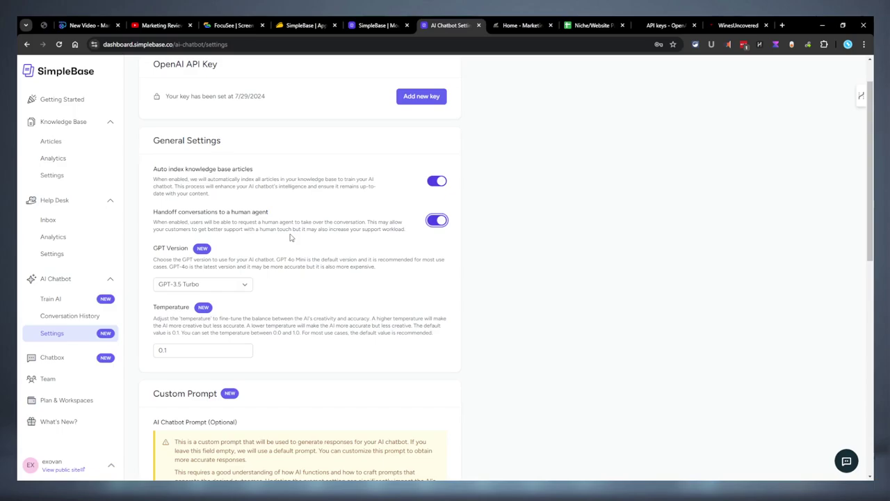
- Select and deselect the Handoff conversations heading text
key(ctrl+m)
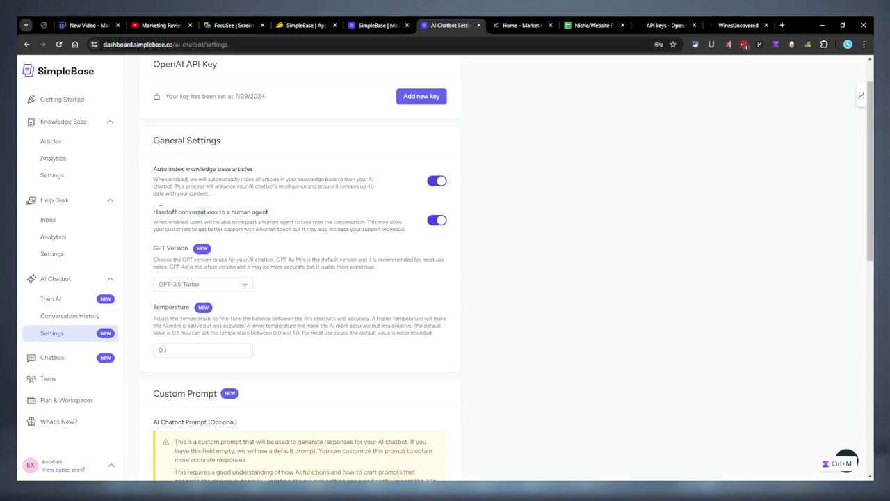
drag(158, 209, 296, 217)
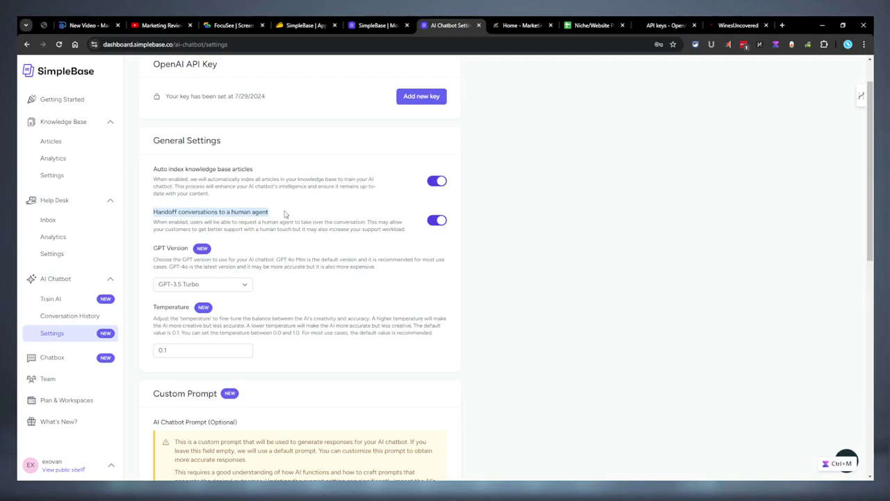
click(285, 214)
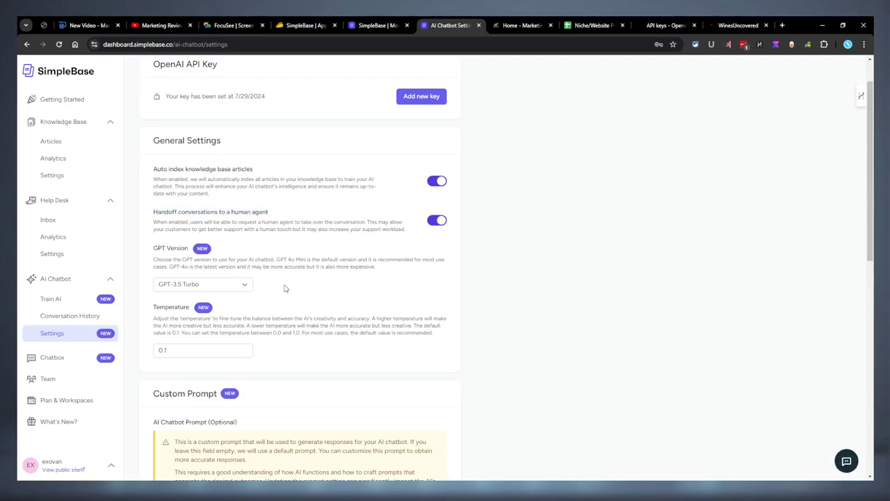
drag(275, 215, 149, 218)
click(232, 228)
- Switch the GPT Version to GPT-4o Mini and save the chatbot settings
click(240, 287)
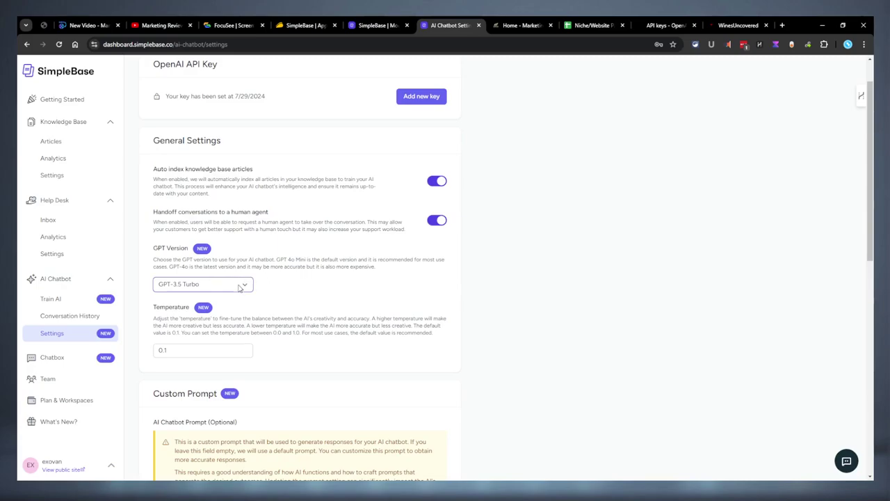
click(206, 323)
click(411, 289)
click(356, 283)
scroll(323, 304, down, 2)
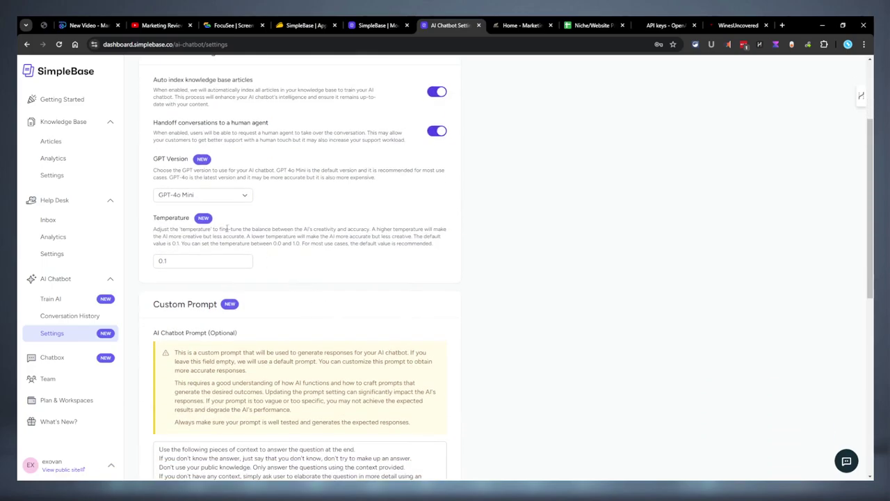
scroll(293, 257, down, 3)
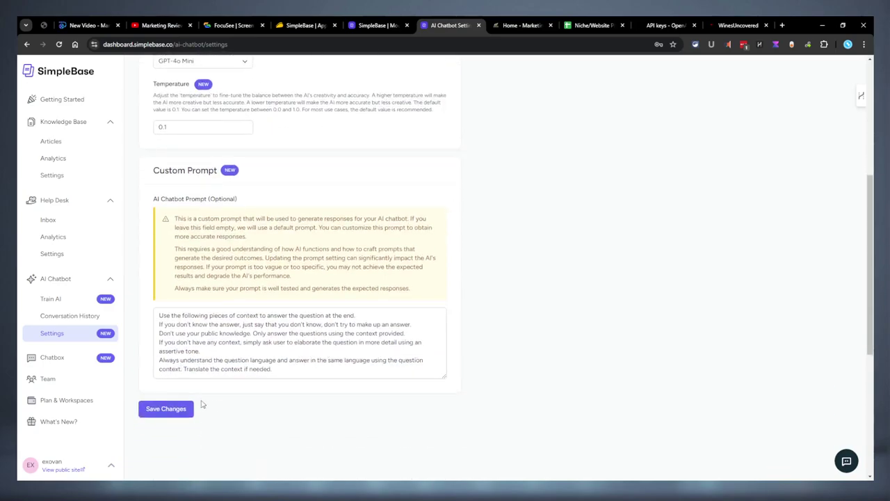
scroll(292, 396, up, 4)
scroll(292, 397, down, 5)
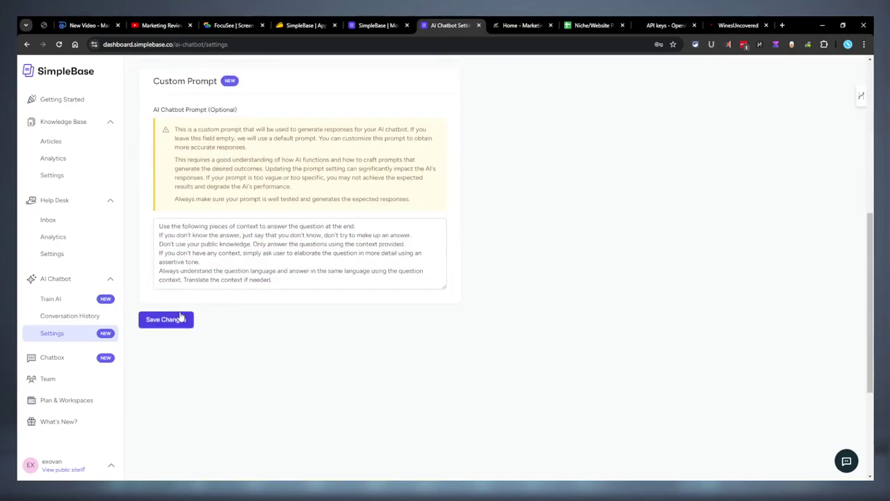
click(170, 319)
- Open Chatbox customisation and view its widget settings and translations, including the Submit label
click(56, 357)
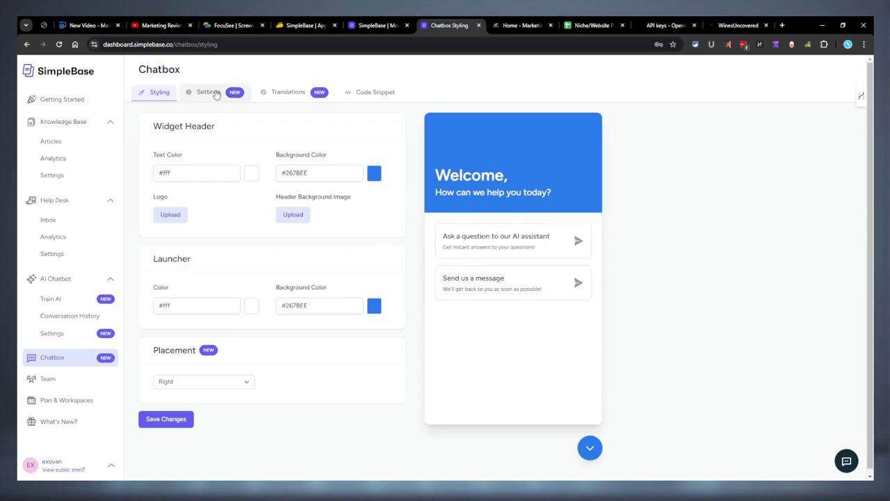
click(217, 97)
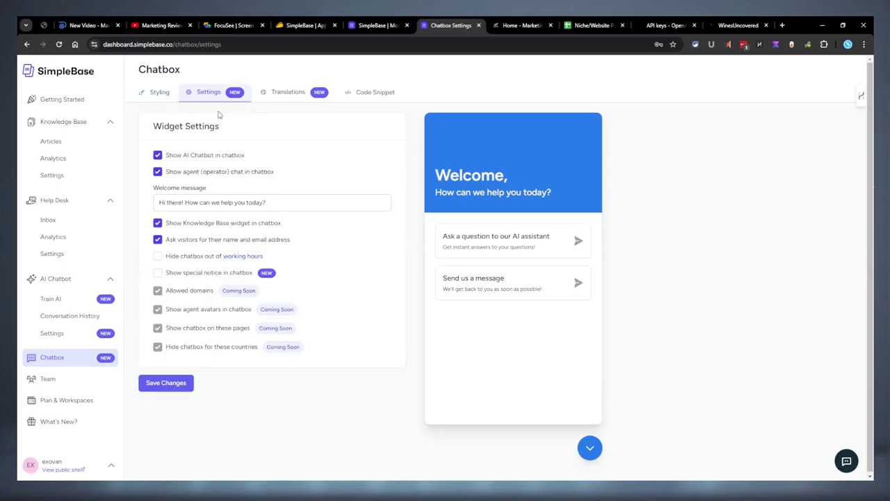
click(289, 93)
scroll(458, 153, down, 8)
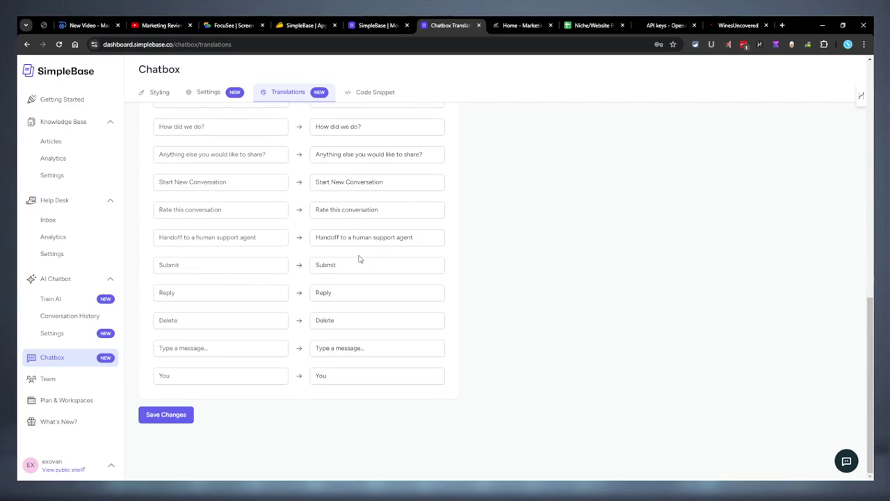
click(355, 263)
click(225, 259)
scroll(227, 263, up, 8)
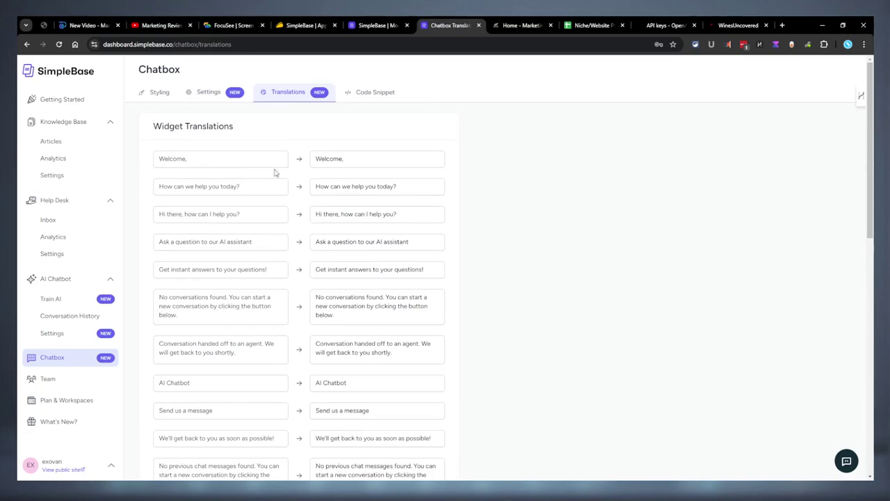
- Review the Welcome, How can we help you today?, AI Chatbot and Send us a message translations
drag(359, 156, 232, 154)
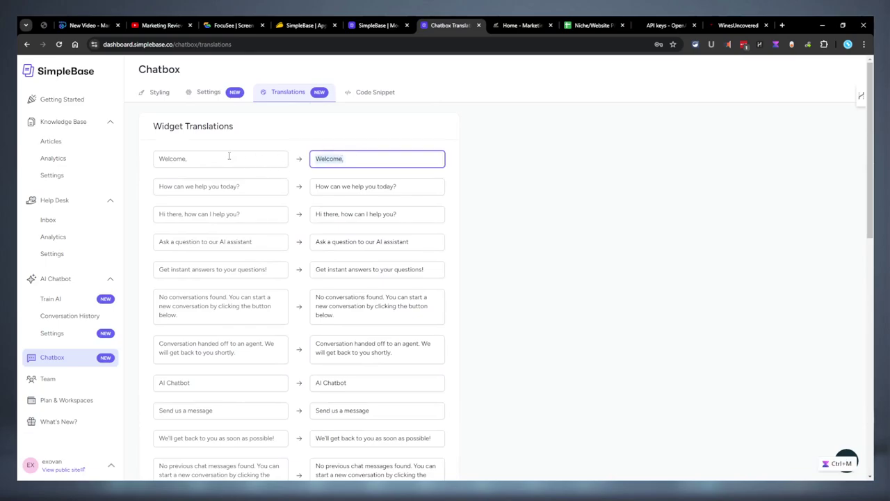
click(418, 187)
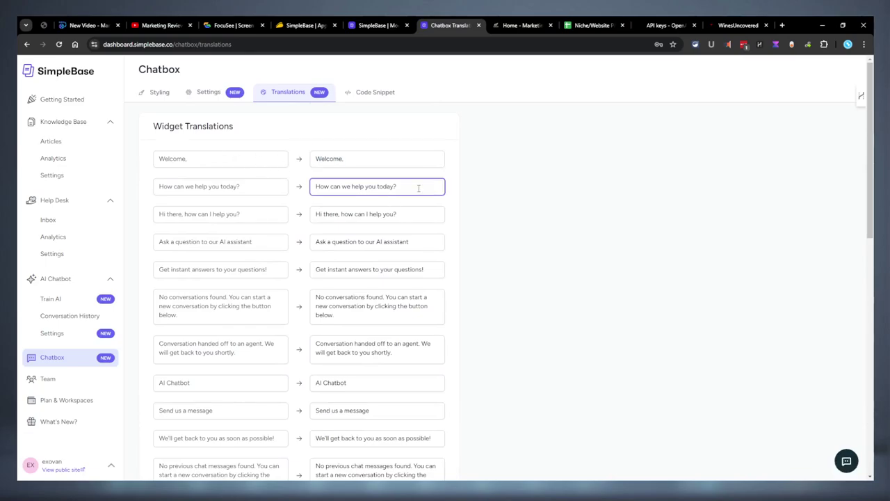
scroll(414, 204, down, 10)
scroll(404, 201, up, 10)
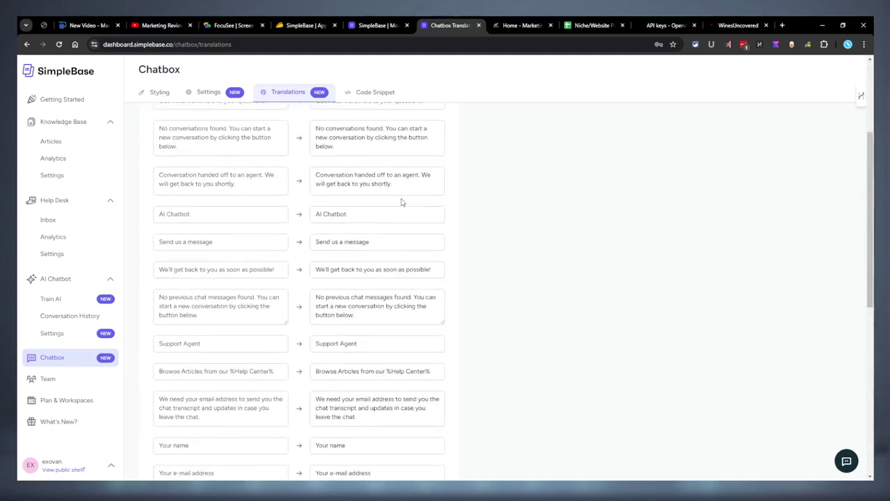
click(325, 138)
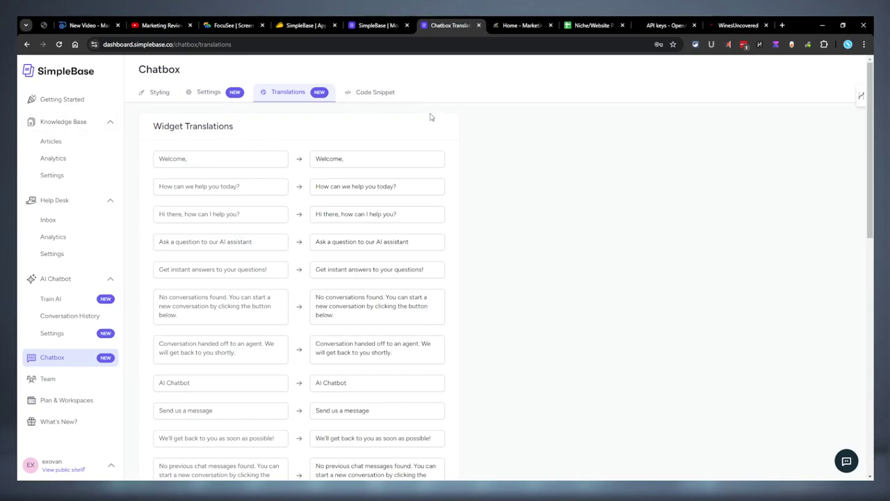
scroll(348, 204, down, 3)
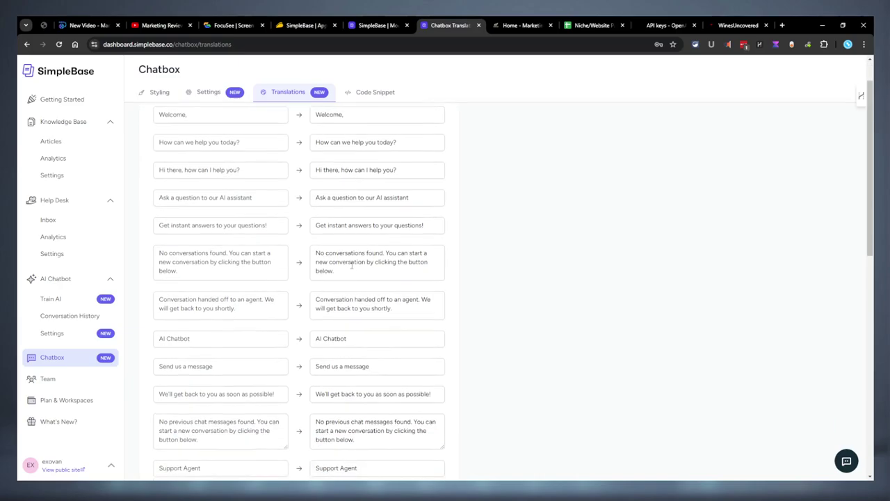
triple_click(369, 300)
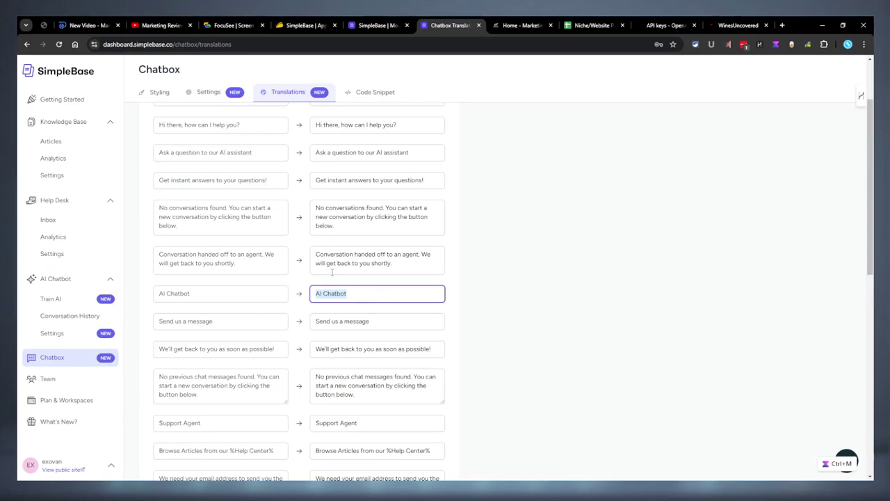
drag(382, 329, 317, 321)
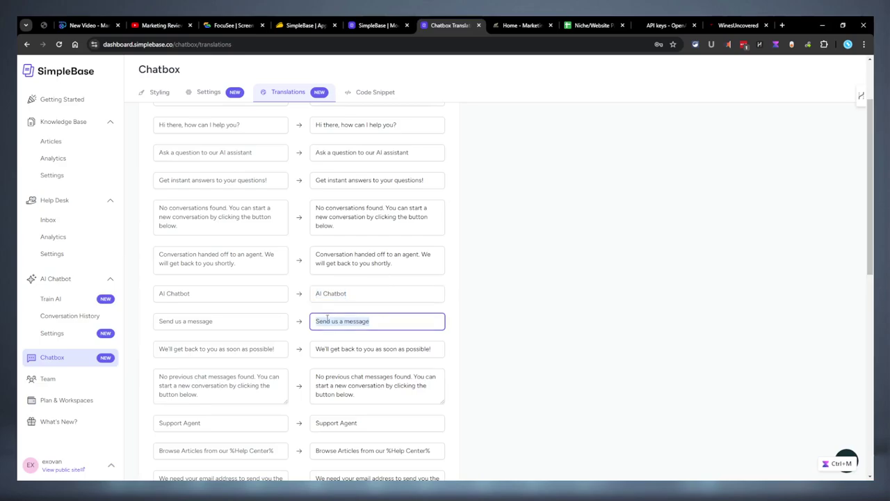
click(379, 325)
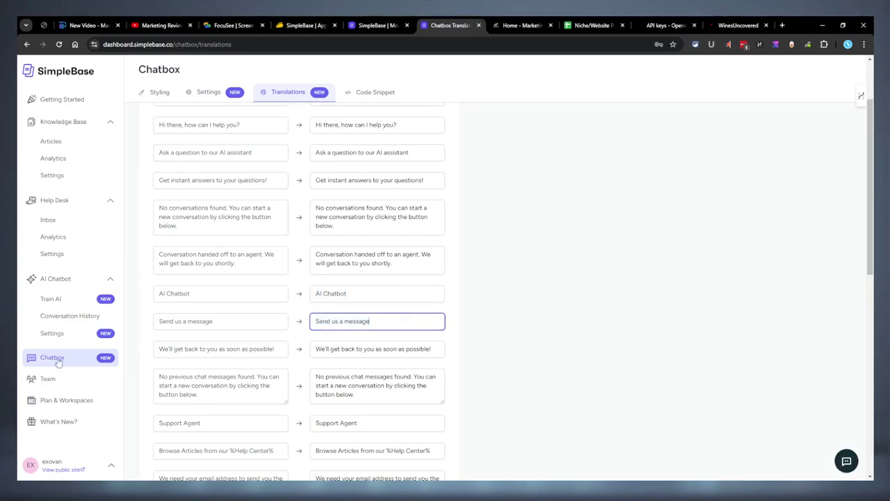
scroll(330, 273, up, 2)
click(373, 92)
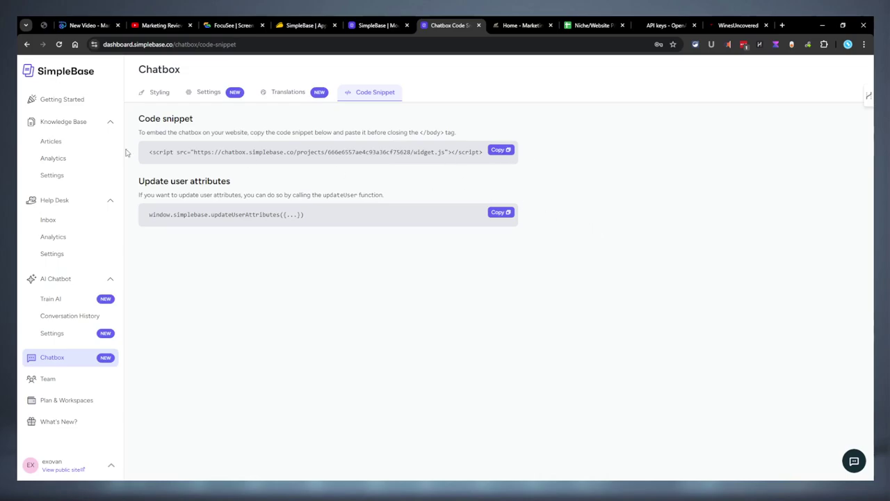
- Browse chatbox styling, workspace team members, the current plan and the product updates panel
click(158, 98)
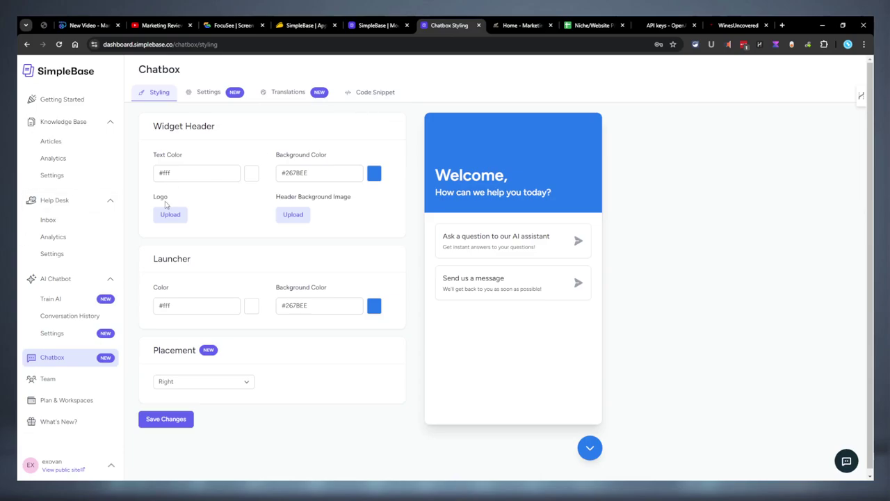
click(70, 381)
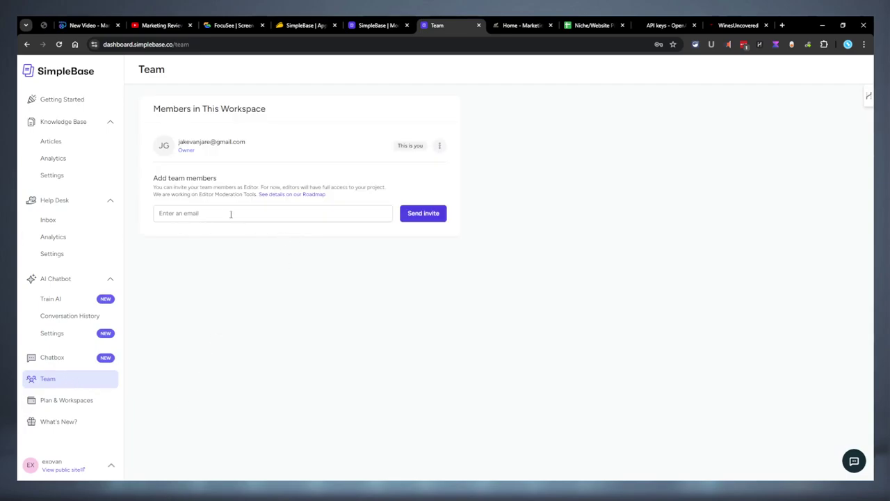
click(95, 404)
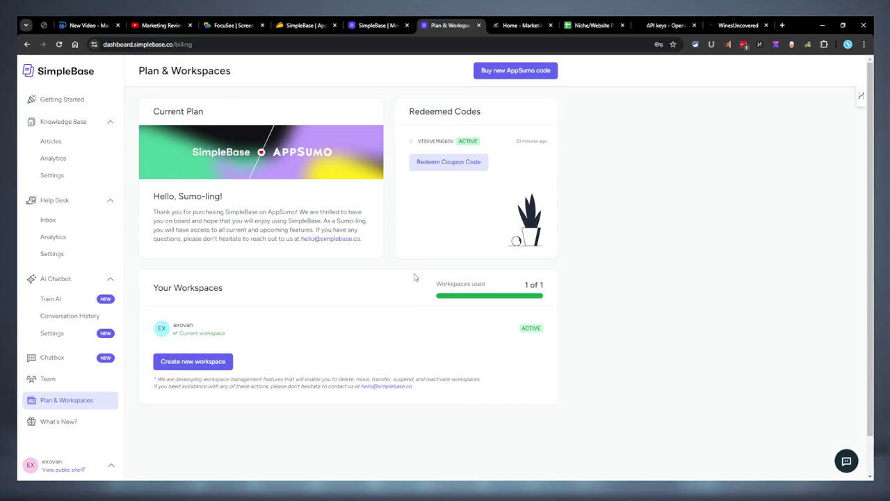
scroll(209, 361, down, 1)
click(42, 421)
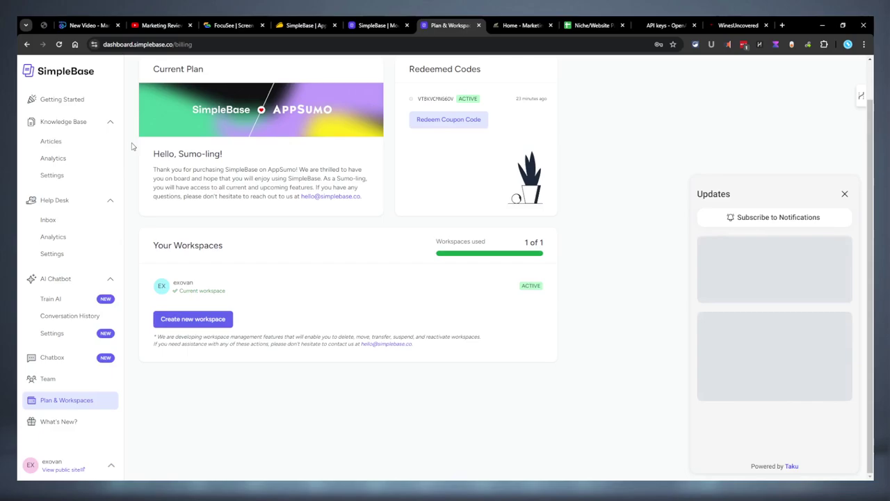
- Back on chatbox styling, close product updates and apply the #184481 header background
click(61, 358)
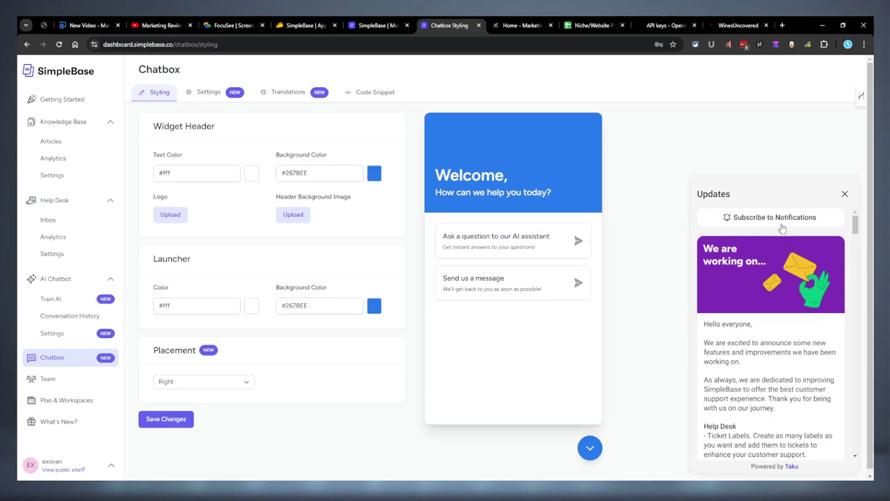
click(844, 193)
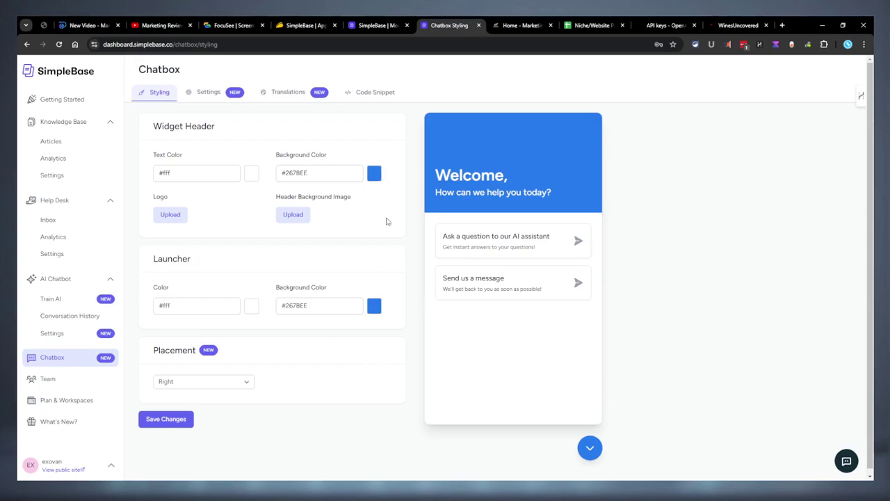
key(ctrl+m)
click(228, 92)
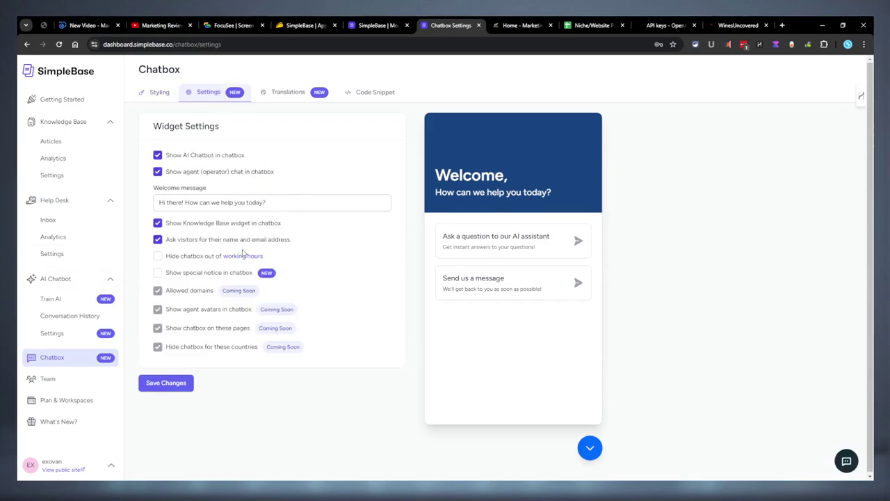
- Show a chatbox special notice reading 'Bonus signups now!' and 'Head to link:' with the WinesUncovered link
click(158, 274)
click(206, 307)
click(157, 273)
click(157, 273)
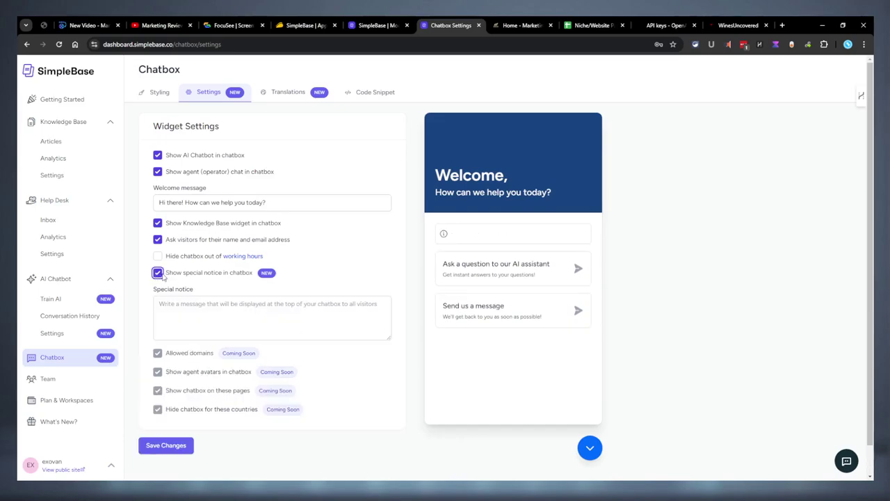
click(206, 310)
text(Bonus signups)
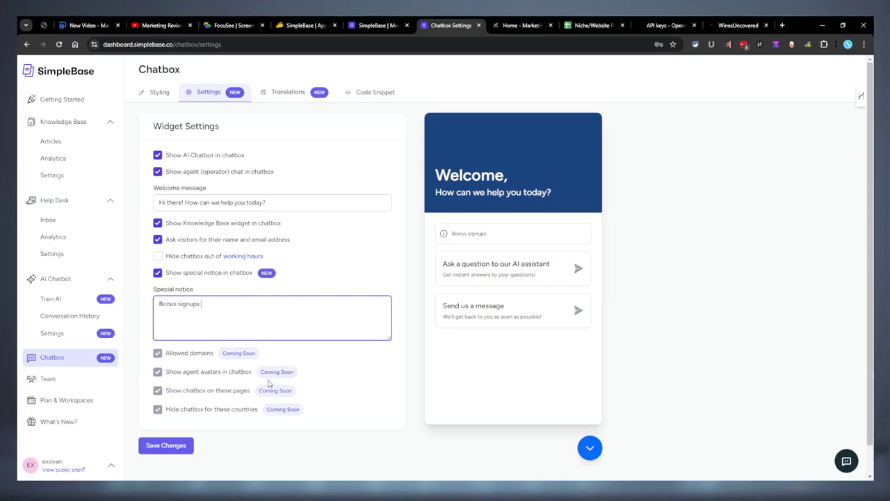
text( now!)
key(Return)
text(Head to)
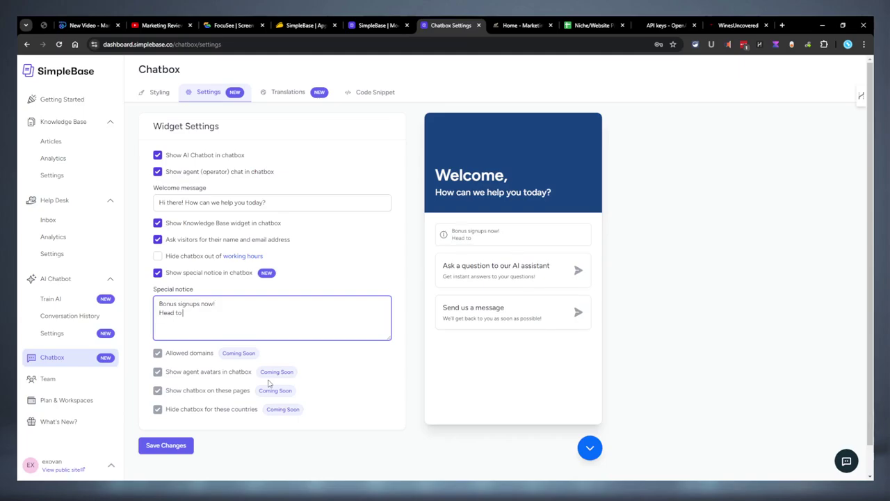
text( link:)
text(https://www.winesuncovered.com/)
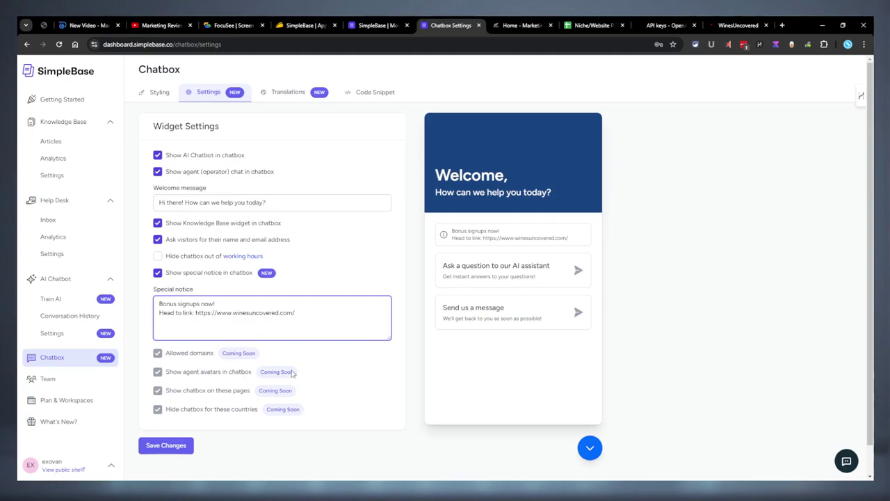
click(306, 374)
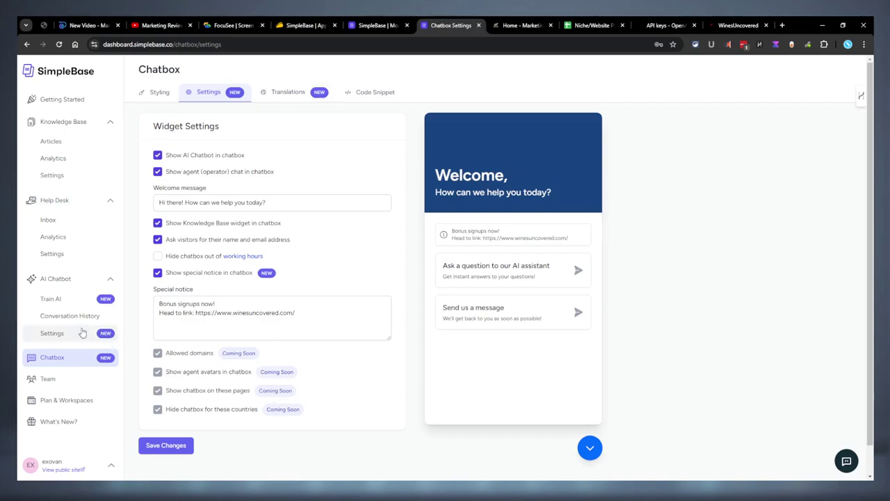
click(77, 140)
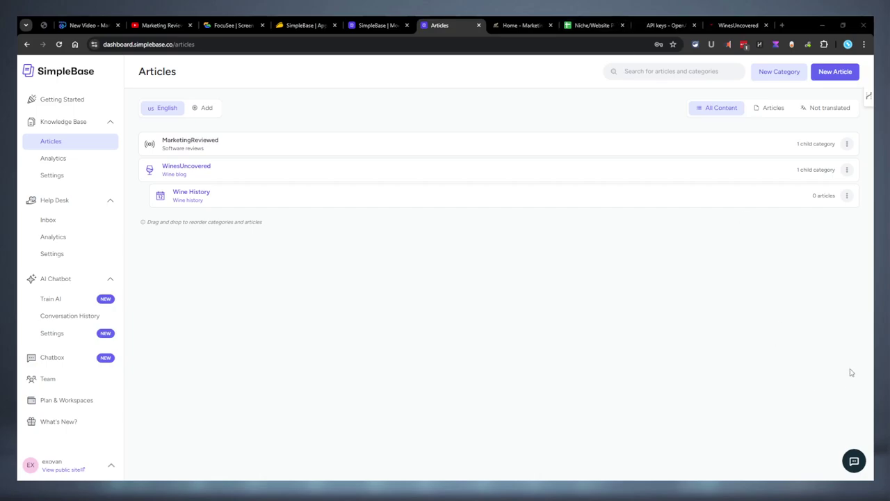
- Switch to the Niche/Website Planning spreadsheet and scroll right to the topic outlines
click(664, 25)
click(615, 22)
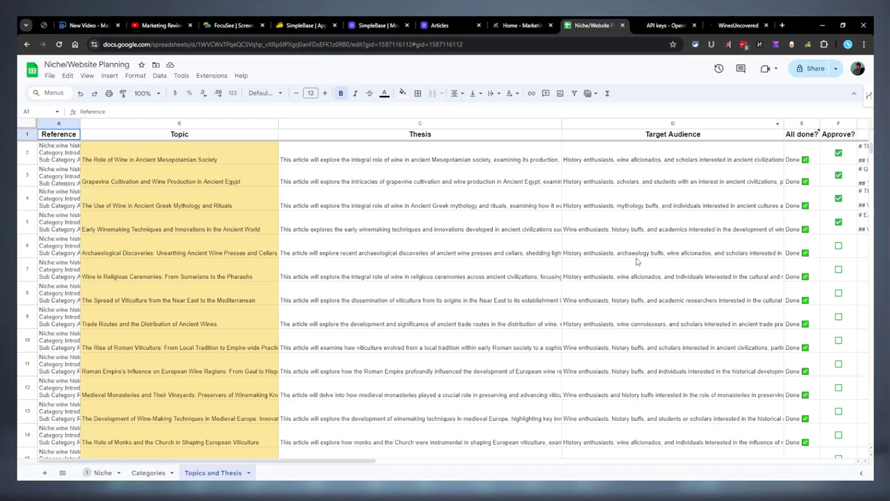
scroll(416, 139, right, 5)
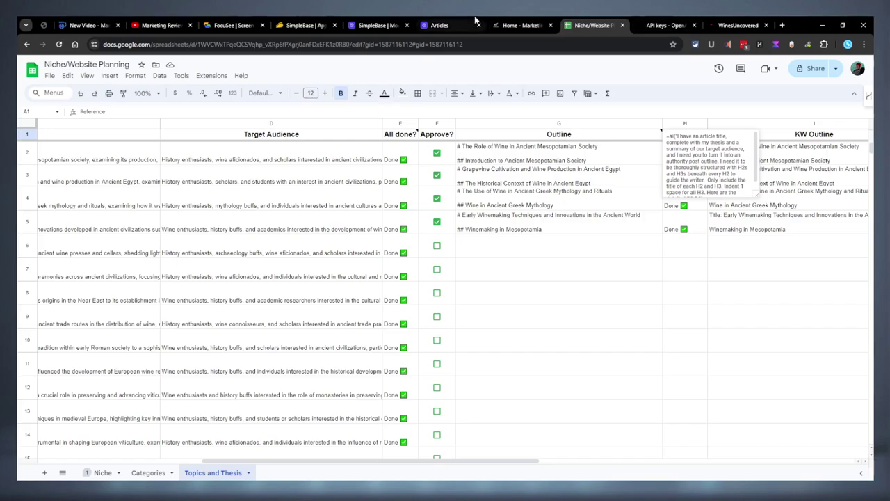
- Create a new article titled 'Wine History' in the Wine History category
click(452, 24)
click(847, 195)
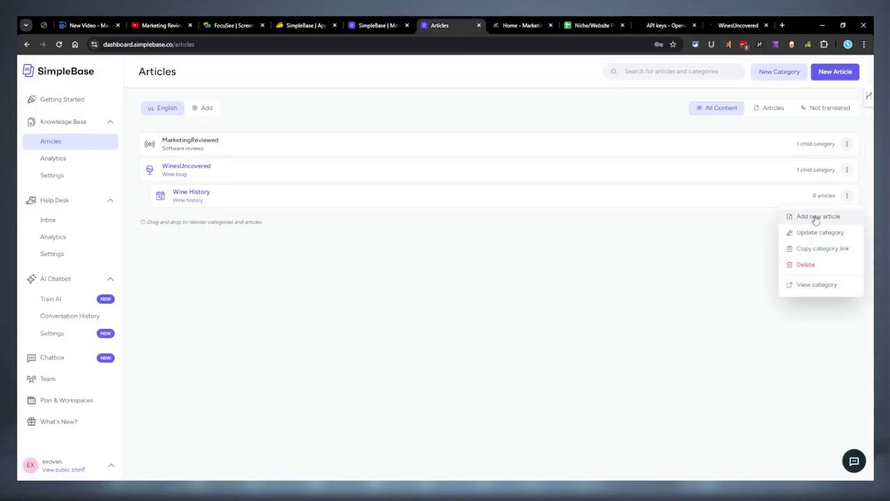
click(817, 218)
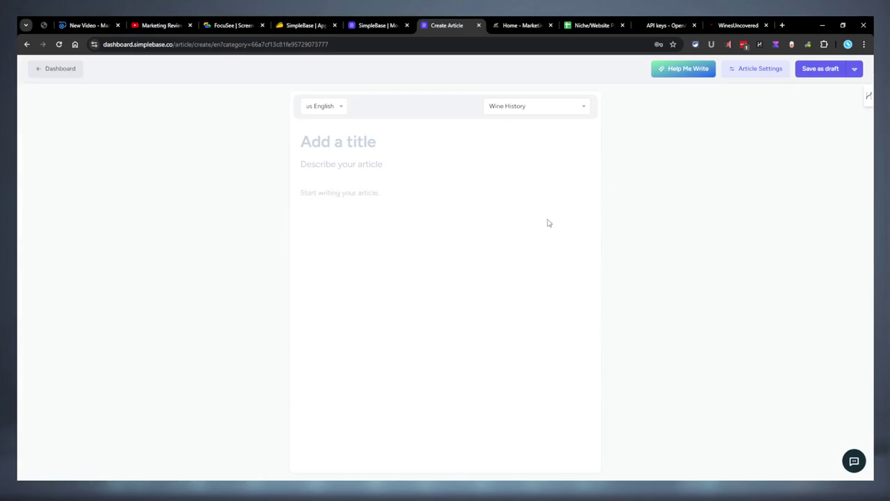
click(357, 141)
text(Wine History)
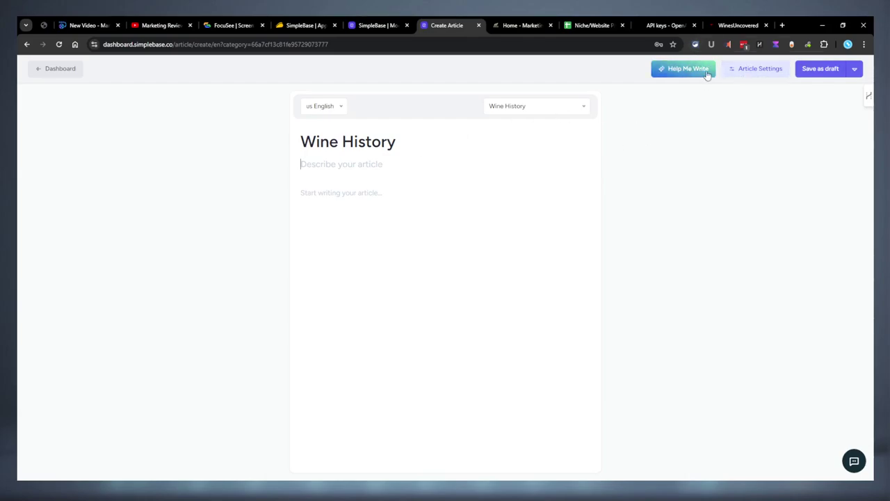
- Flip through the article's General, SEO and Related Articles settings, then close the panel
click(744, 74)
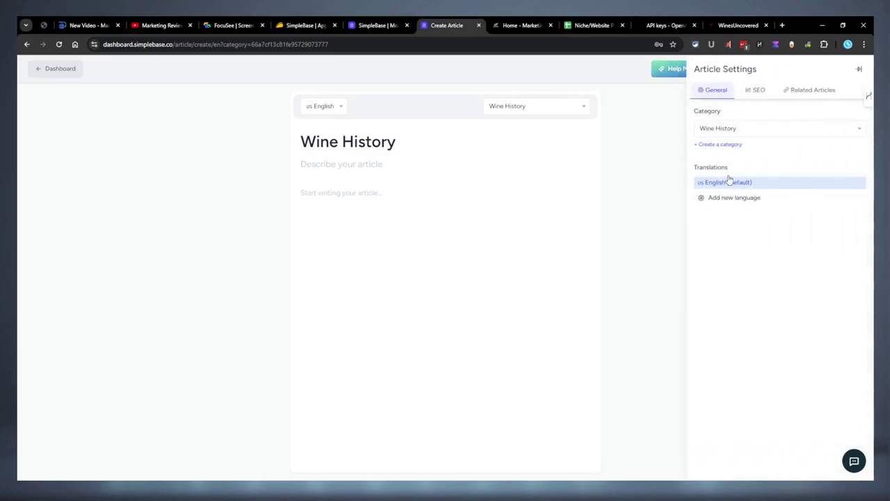
click(754, 91)
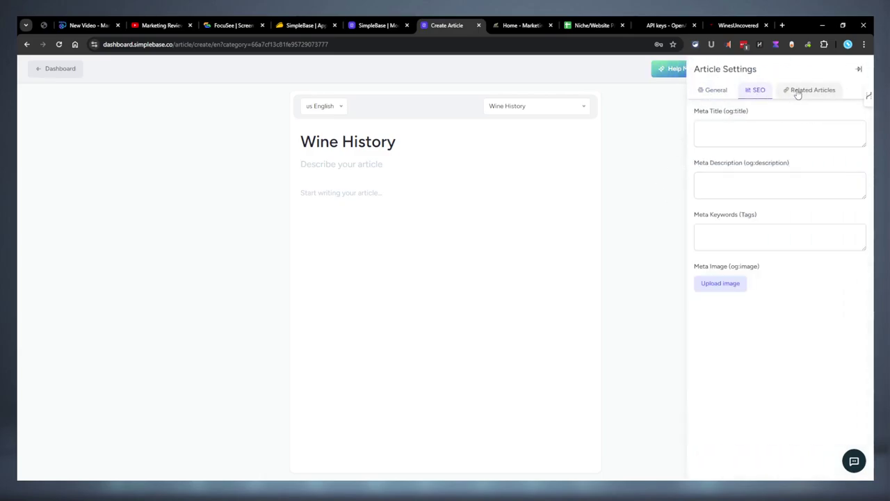
click(807, 90)
click(710, 93)
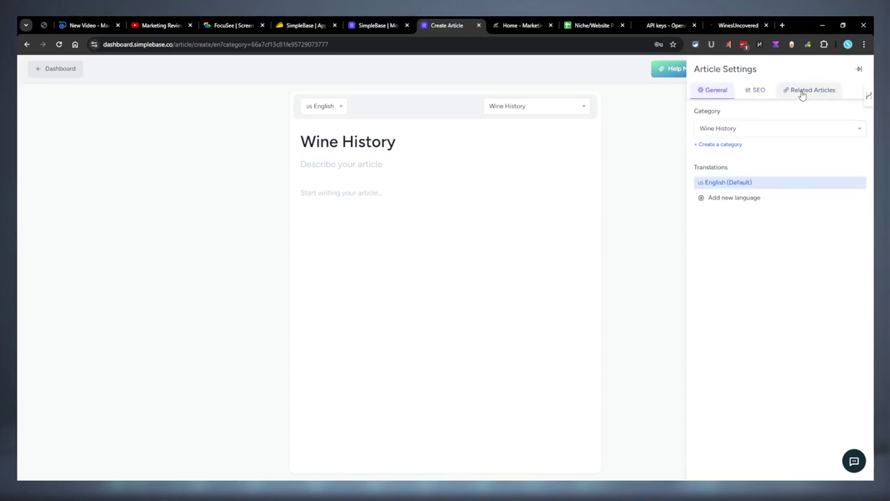
click(803, 91)
click(715, 91)
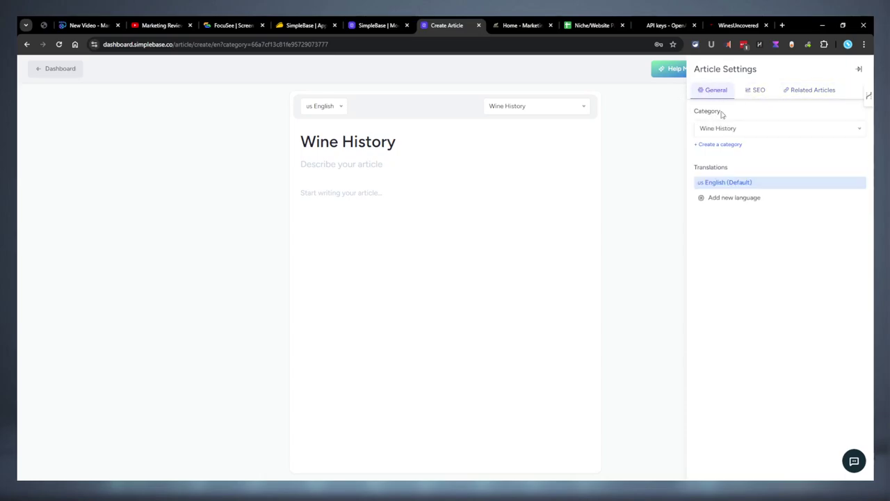
click(755, 96)
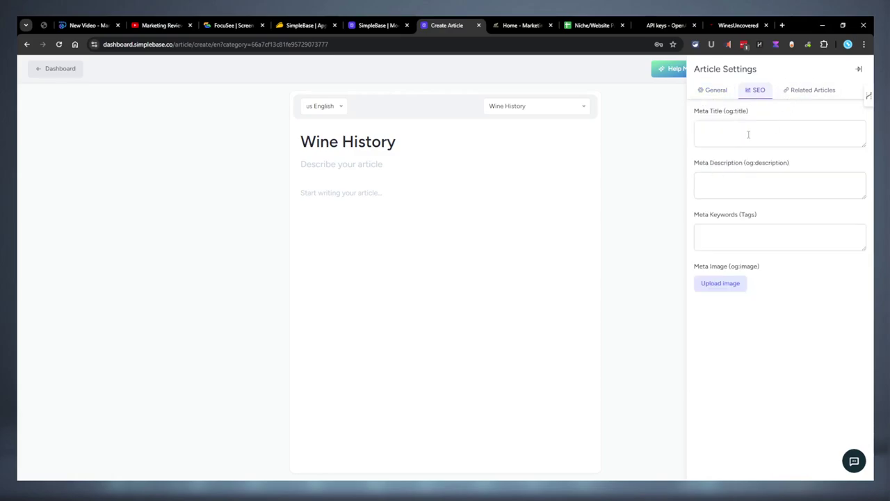
click(816, 97)
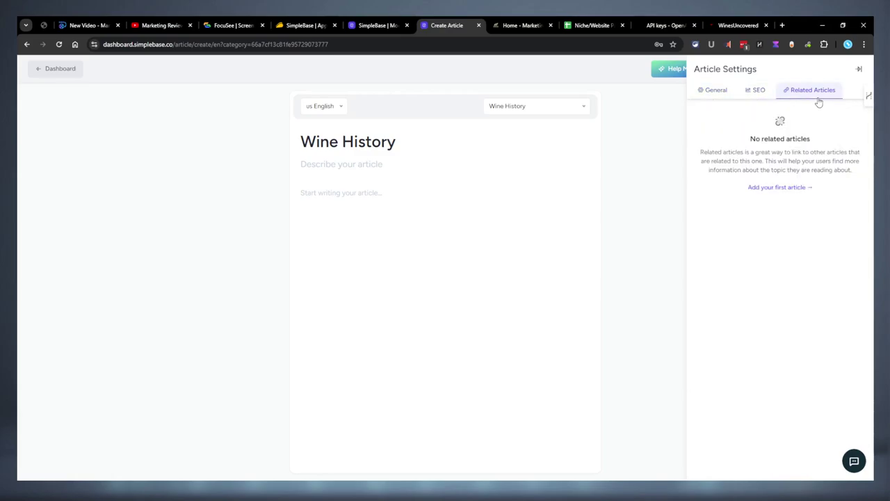
click(697, 104)
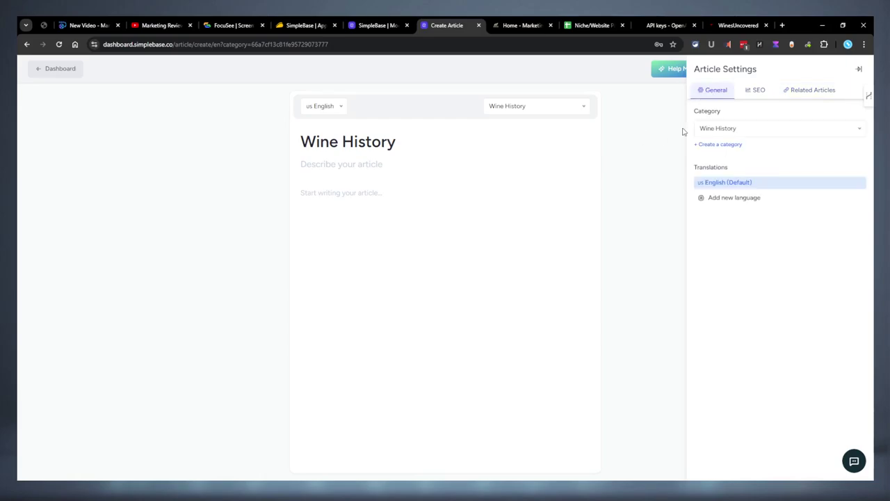
click(756, 90)
click(807, 89)
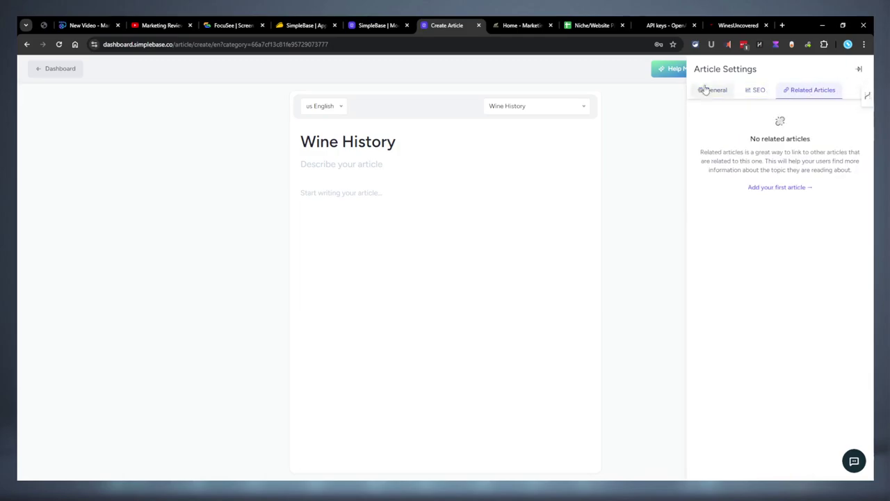
click(859, 69)
- Open the Article Generator from Help Me Write and focus the 'What is your article about?' box
click(681, 69)
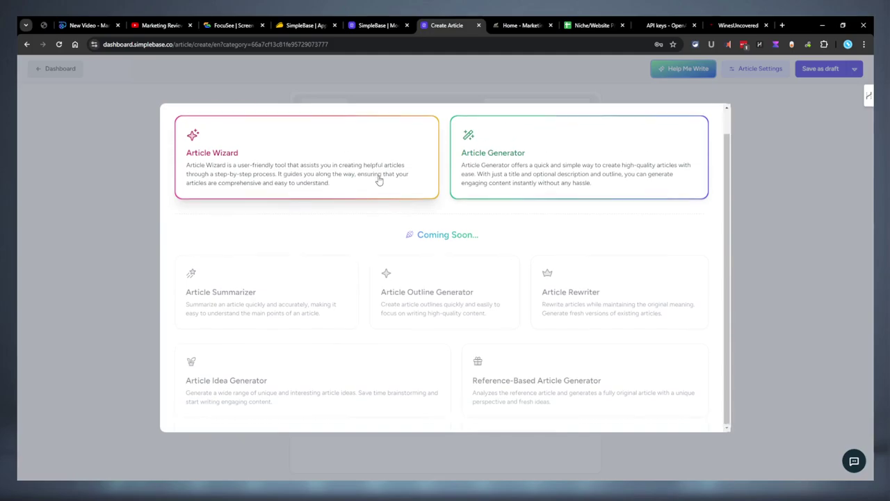
scroll(389, 183, up, 1)
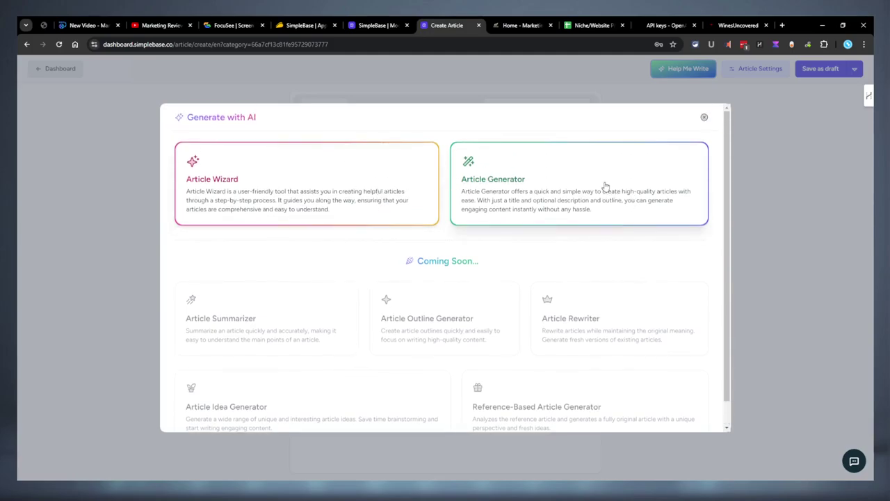
click(486, 218)
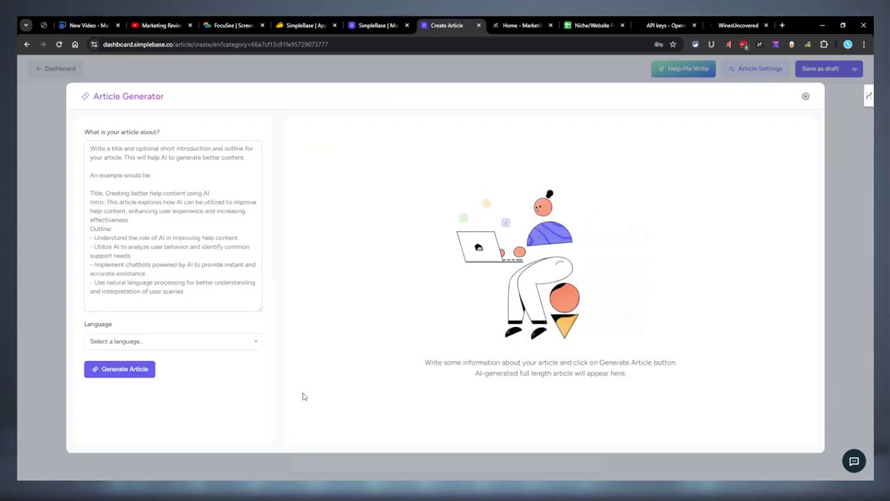
click(173, 228)
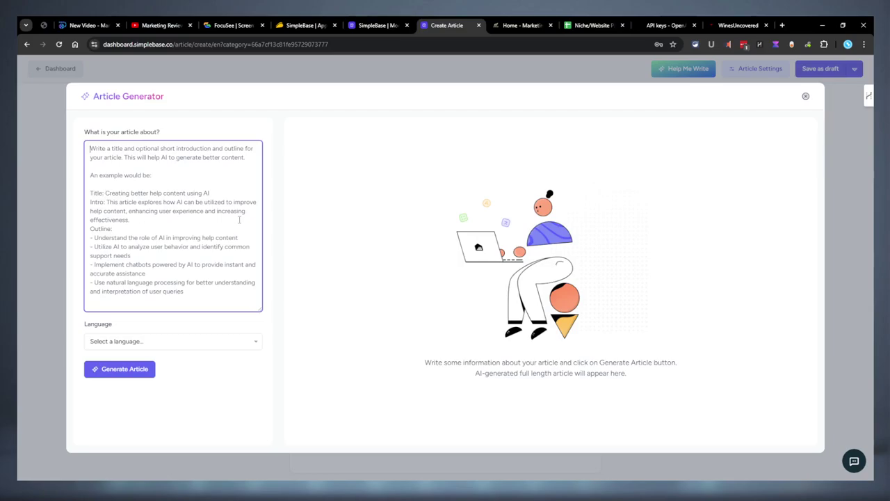
- Set the article language to us English and copy the Mesopotamian wine outline from cell G2
click(199, 343)
click(132, 357)
click(593, 25)
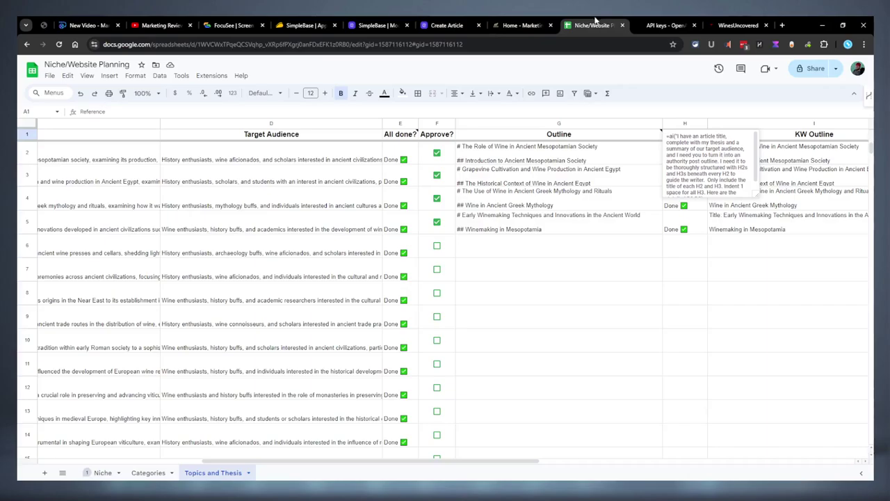
click(536, 157)
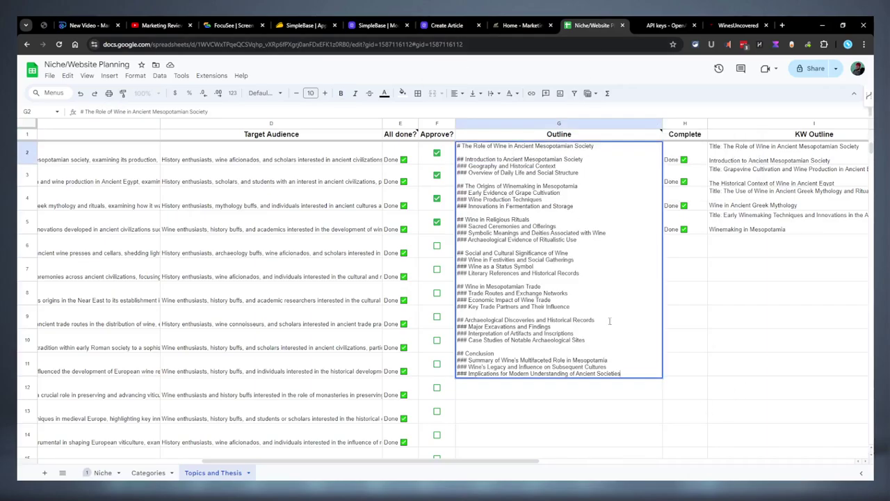
drag(621, 374, 459, 143)
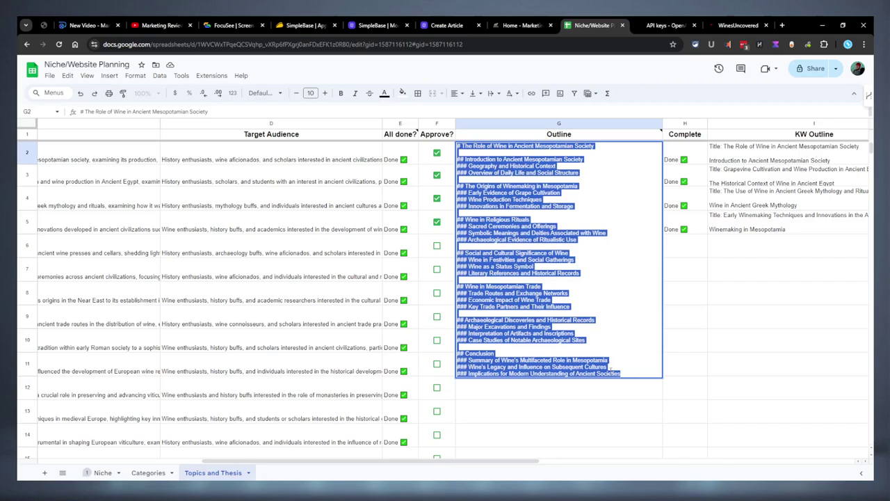
key(ctrl+c)
key(ctrl+6)
- Paste the outline into the article box and check the KW Outline in cell I2
key(ctrl+v)
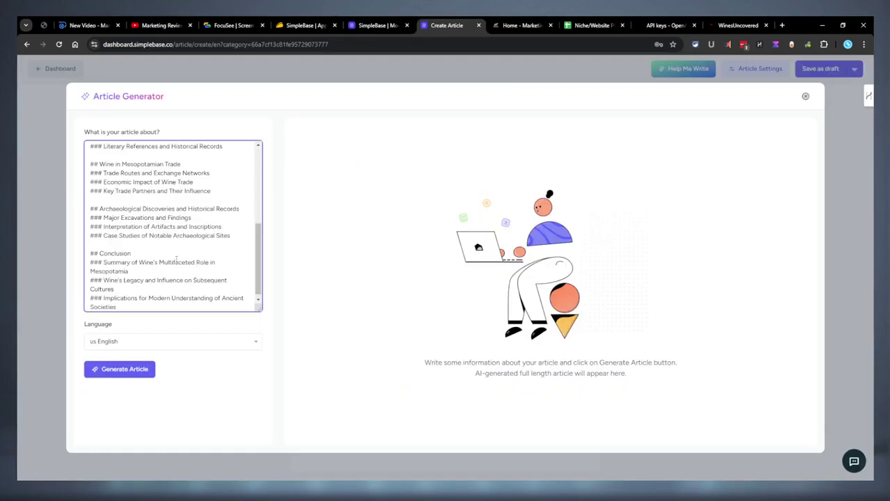
scroll(188, 257, up, 10)
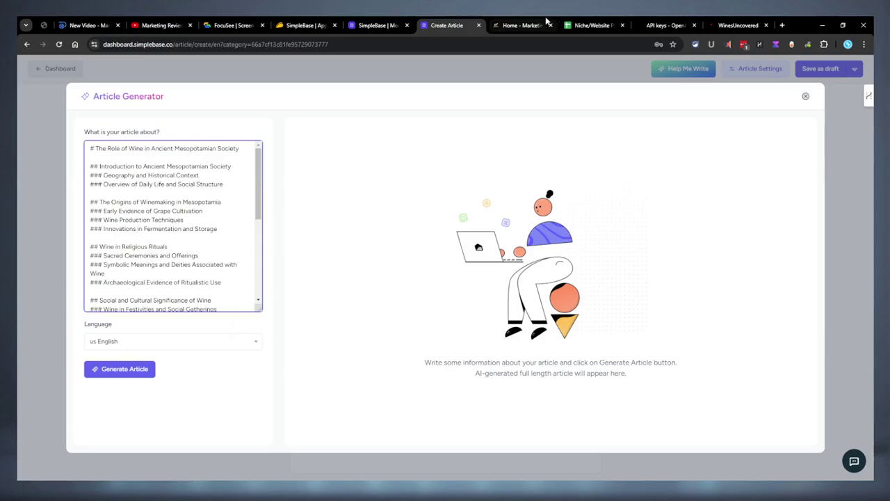
click(577, 23)
click(791, 151)
double_click(791, 152)
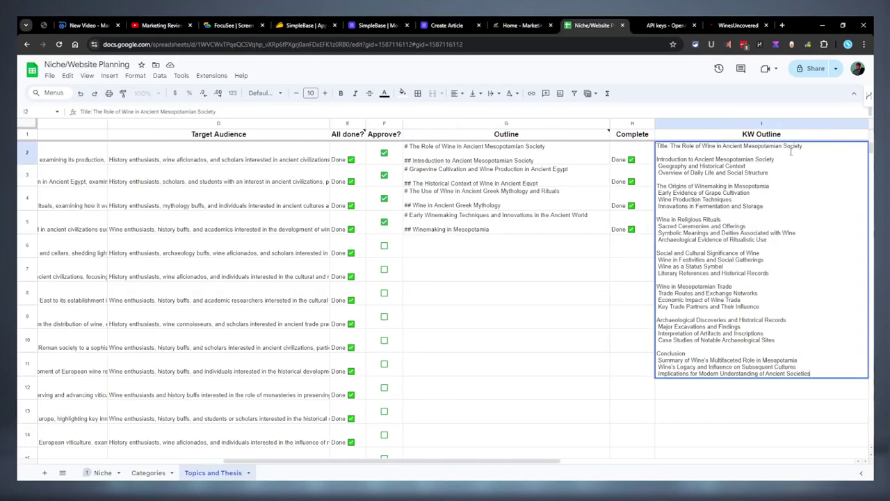
click(523, 25)
key(ctrl+Tab)
click(459, 21)
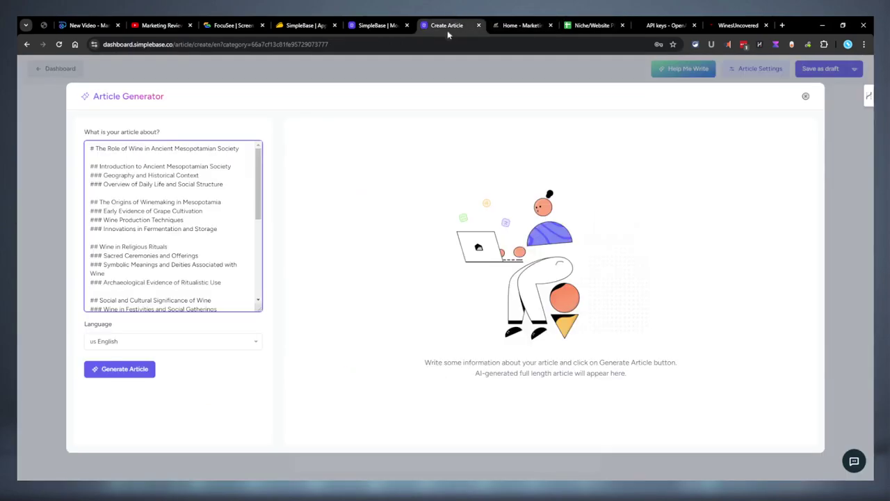
- Generate the article from the outline and review the resulting text
click(150, 369)
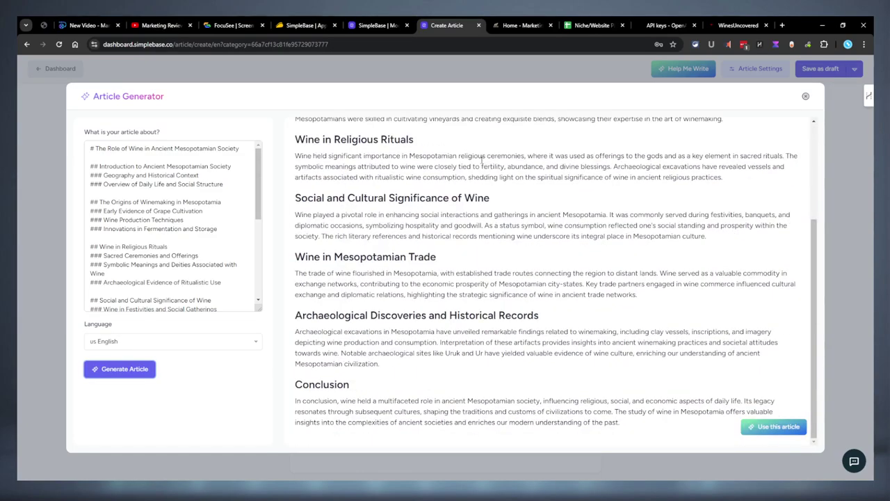
drag(668, 438, 417, 129)
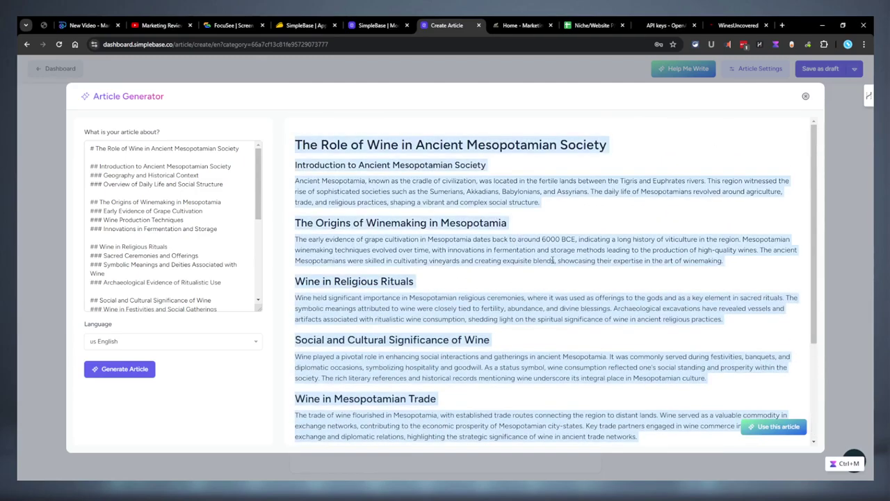
click(546, 258)
scroll(563, 237, down, 3)
scroll(564, 237, up, 3)
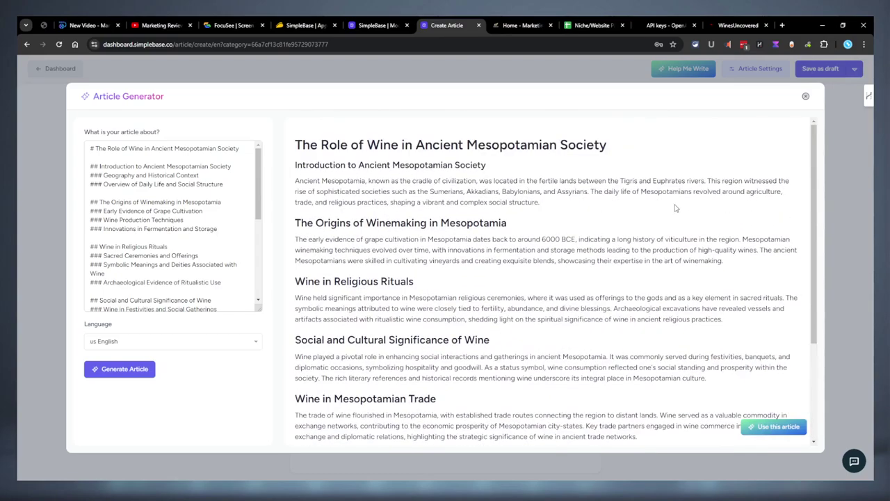
- Relabel the outline's # heading markers as H1, H2 and H3
click(93, 147)
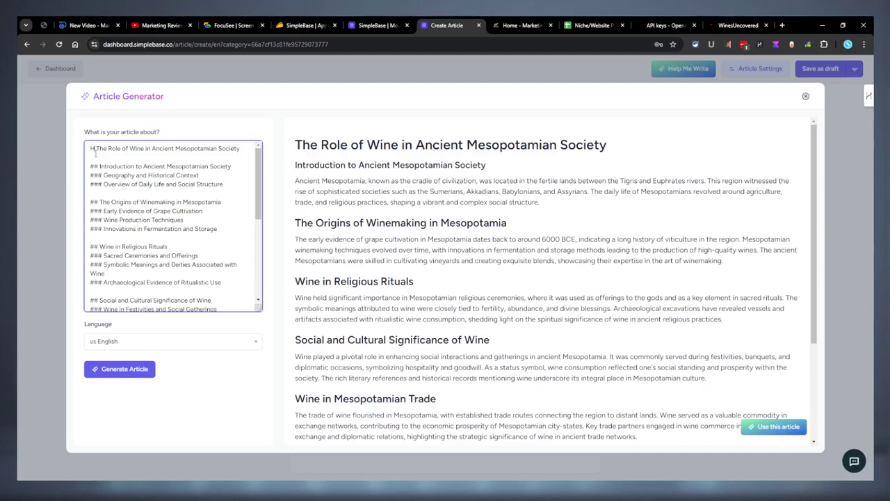
click(224, 213)
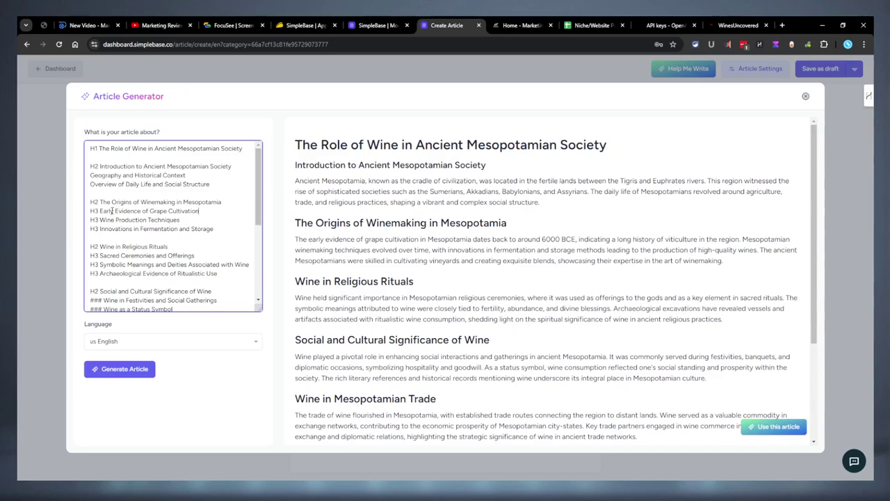
scroll(118, 203, down, 5)
scroll(163, 229, up, 5)
- Regenerate the article from the relabelled outline and read through the result
click(111, 368)
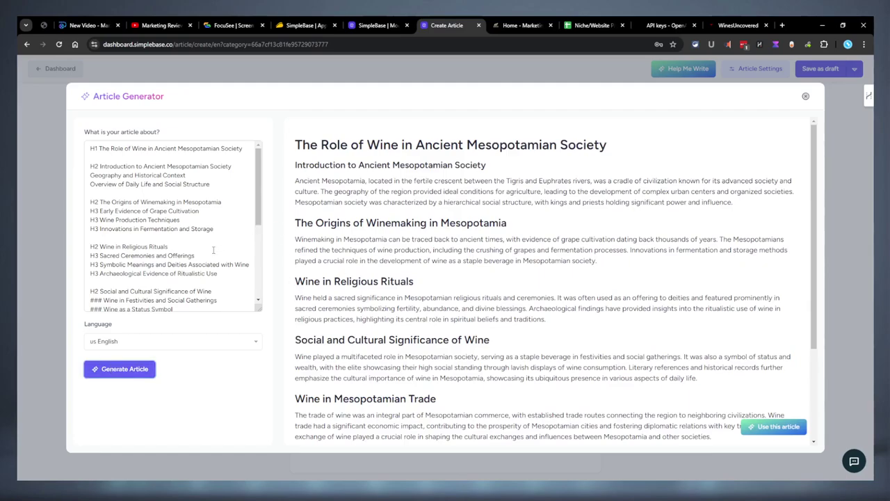
scroll(441, 278, down, 1)
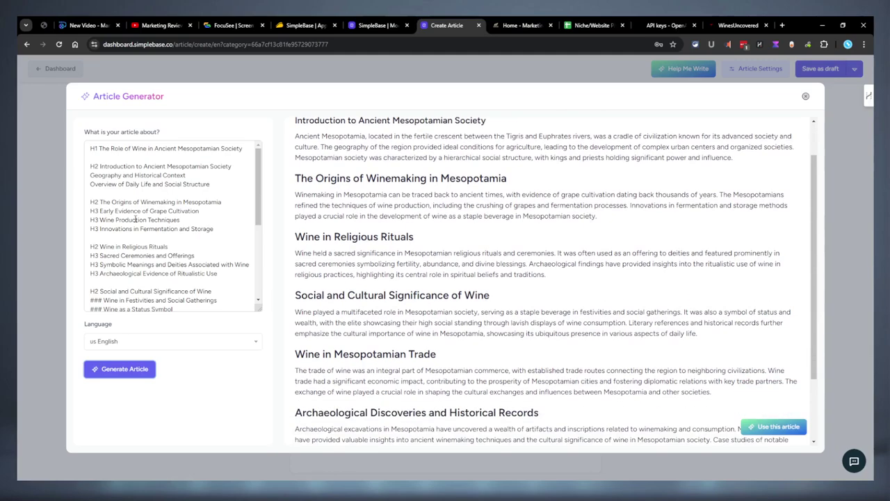
scroll(135, 219, down, 3)
scroll(356, 290, down, 2)
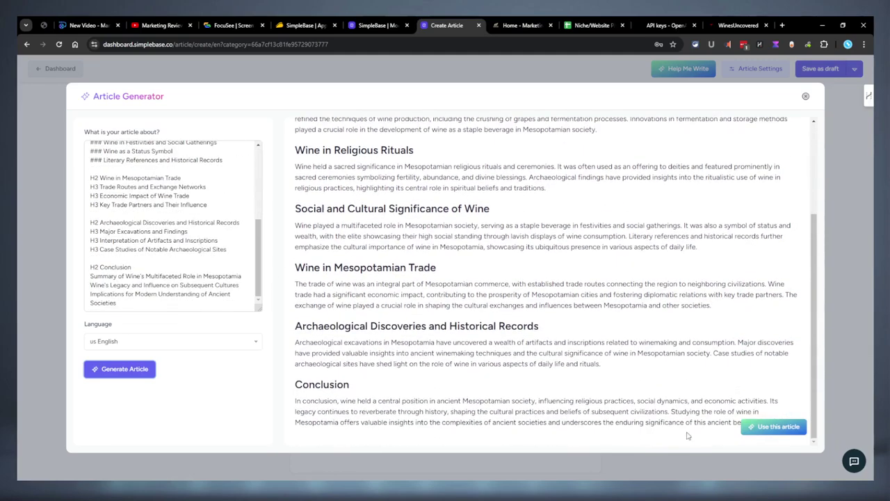
scroll(369, 165, up, 3)
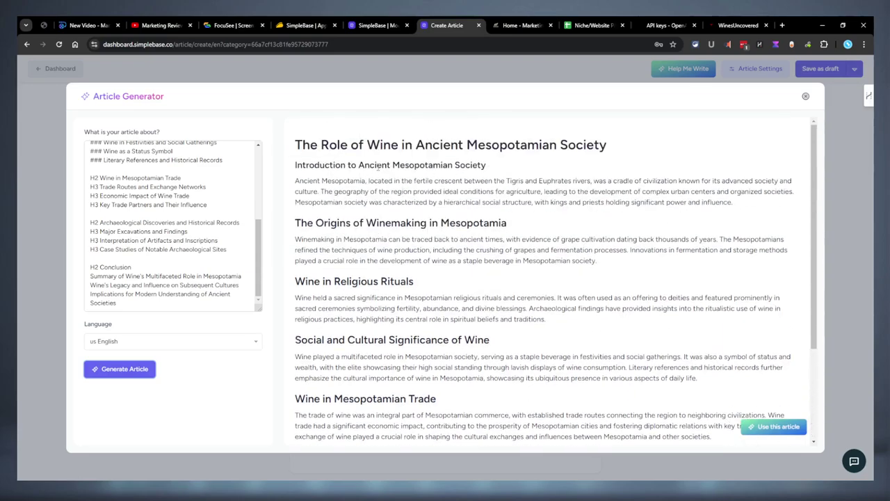
drag(300, 137, 411, 353)
drag(739, 425, 352, 139)
drag(266, 143, 714, 431)
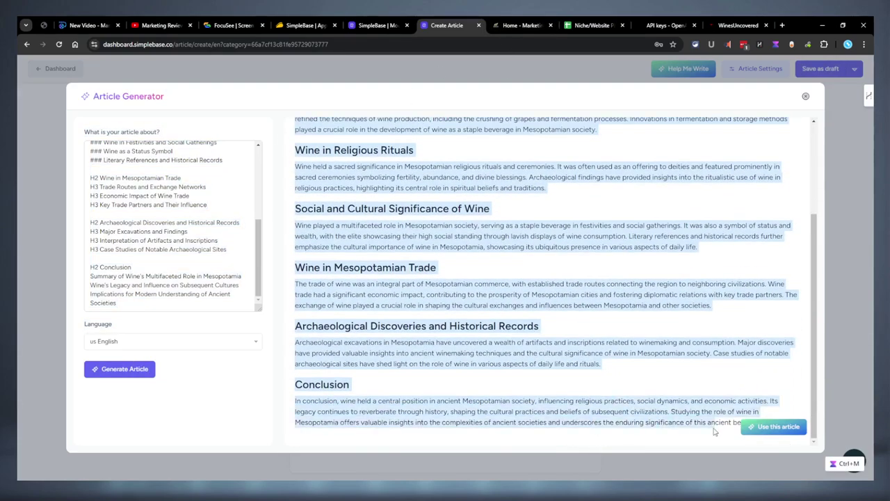
click(812, 102)
- Close the Article Generator and start the step-by-step Article Wizard instead
click(805, 96)
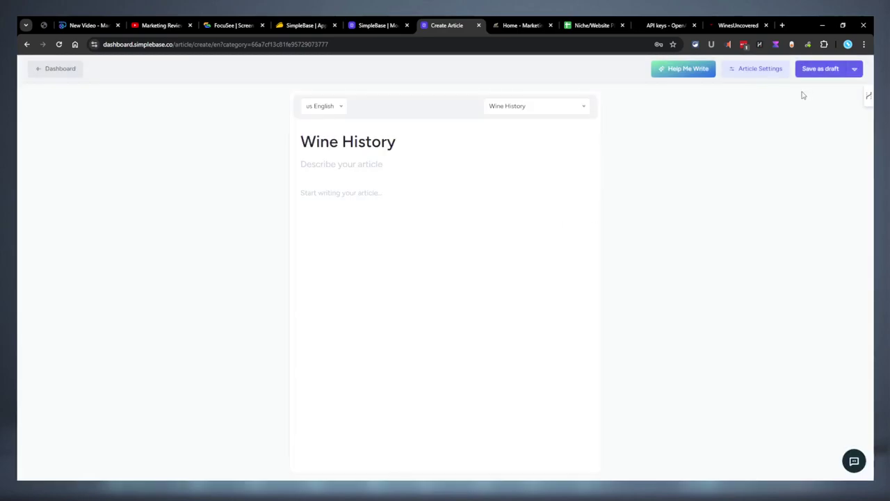
click(677, 70)
click(310, 211)
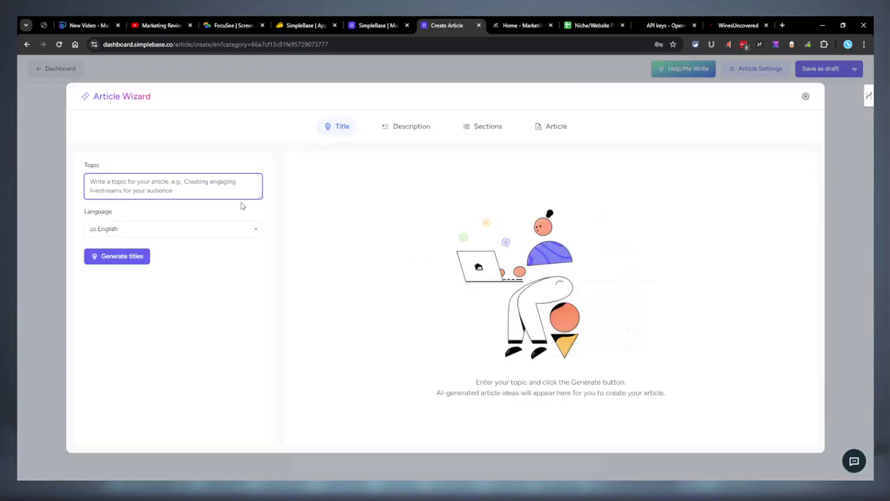
text(H3)
- Generate title suggestions, pick the third one, and generate descriptions for it
click(592, 25)
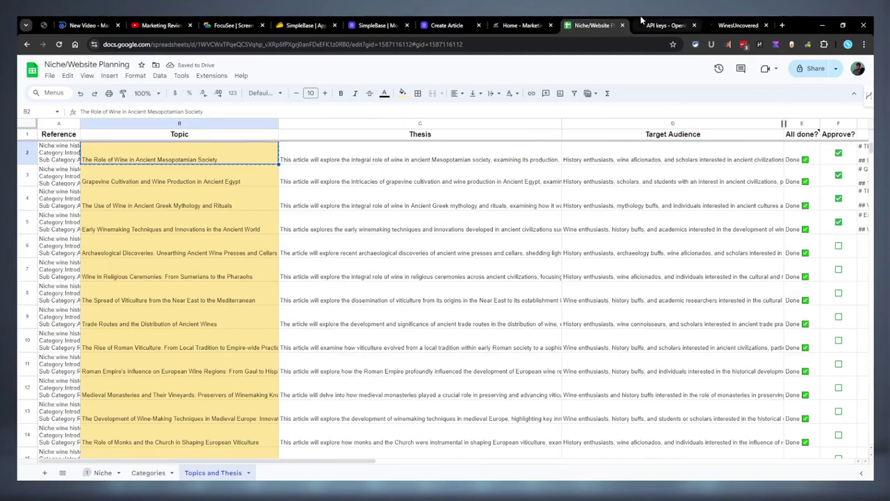
click(446, 25)
click(124, 256)
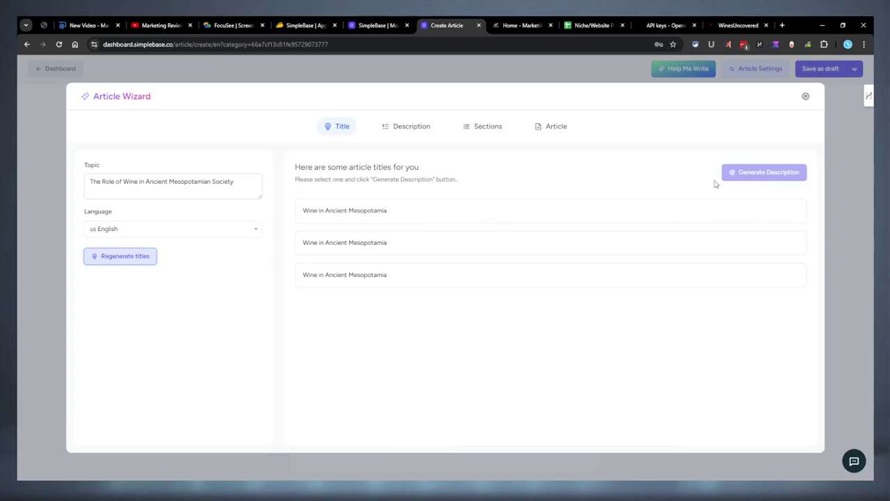
click(406, 214)
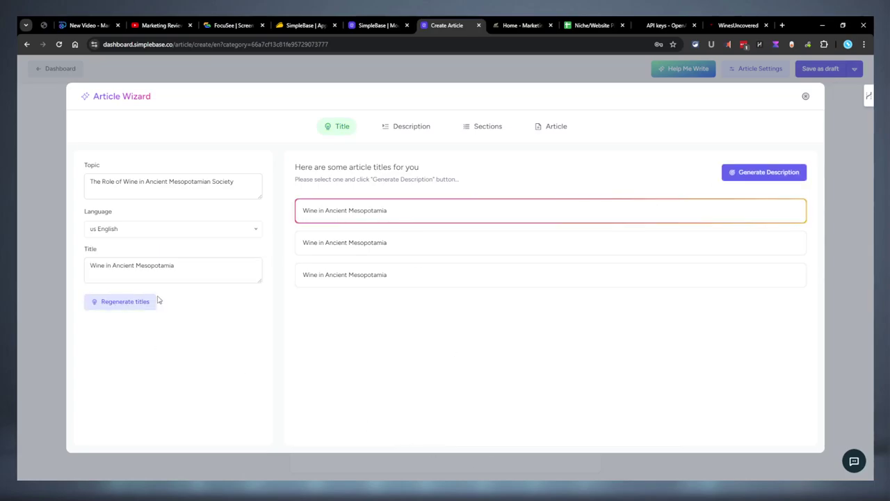
click(135, 302)
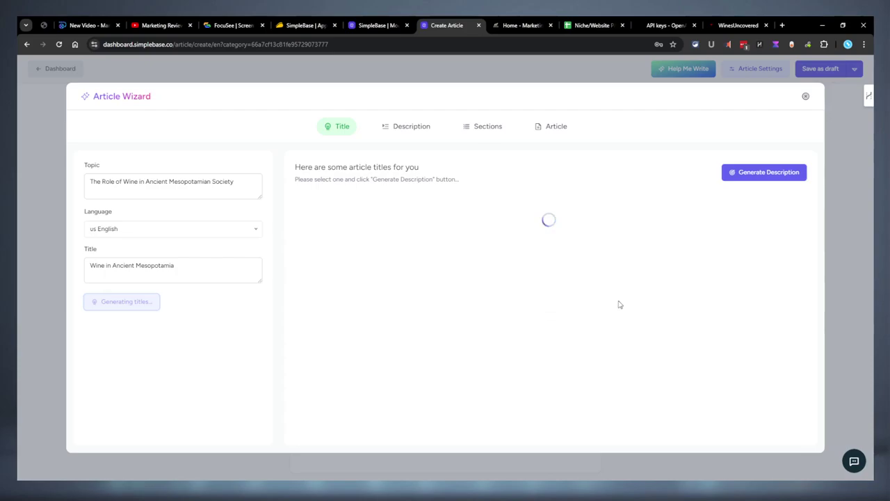
click(443, 282)
click(767, 173)
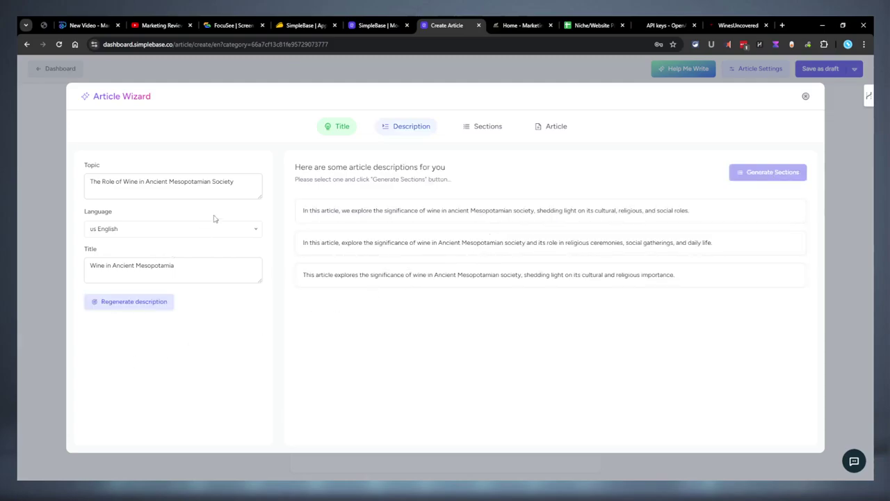
- Paste the topic text into the title, choose the third description, and generate sections
click(329, 127)
click(191, 182)
key(ctrl+a)
double_click(159, 265)
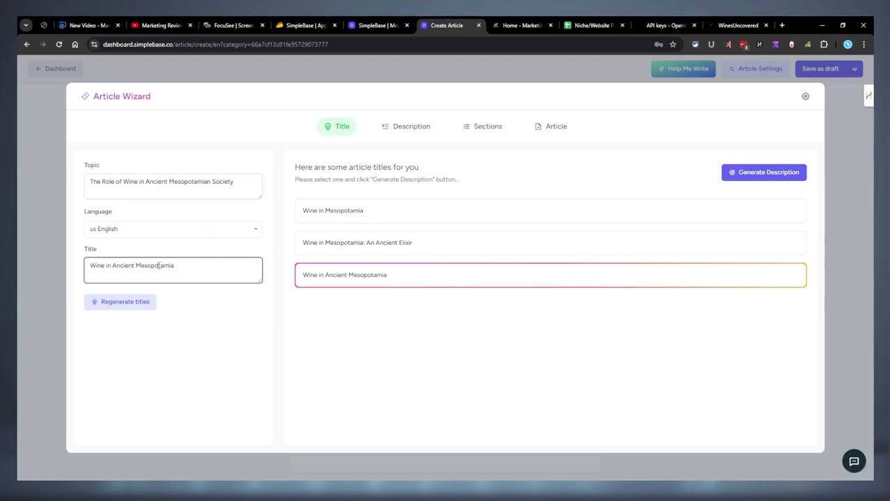
key(ctrl+v)
click(239, 310)
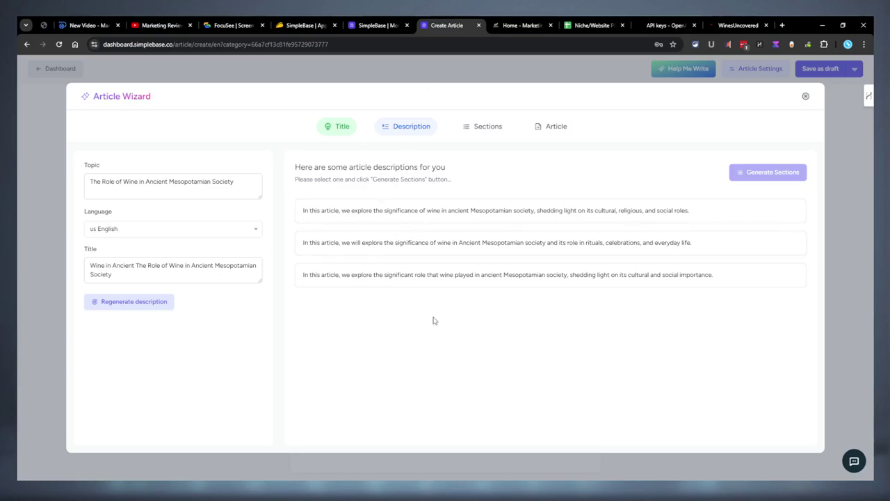
click(449, 284)
click(763, 179)
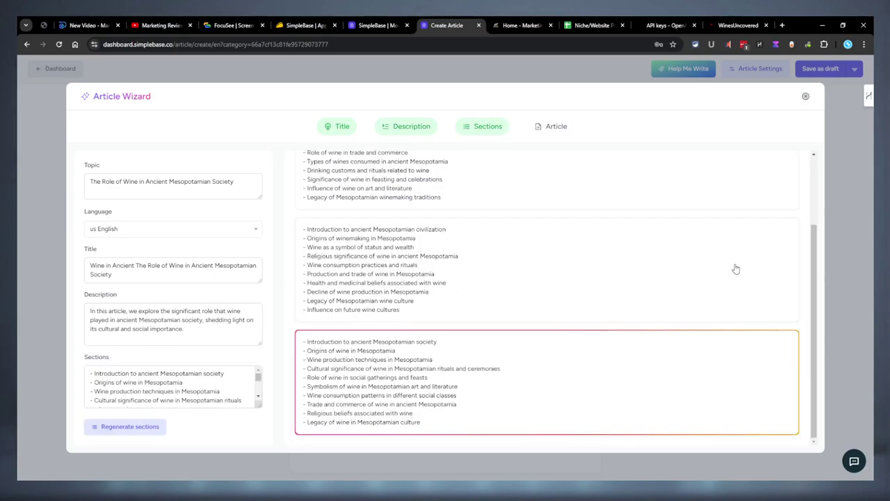
- Generate the full wine article from the chosen section outline and scroll through it
scroll(737, 257, up, 3)
click(783, 177)
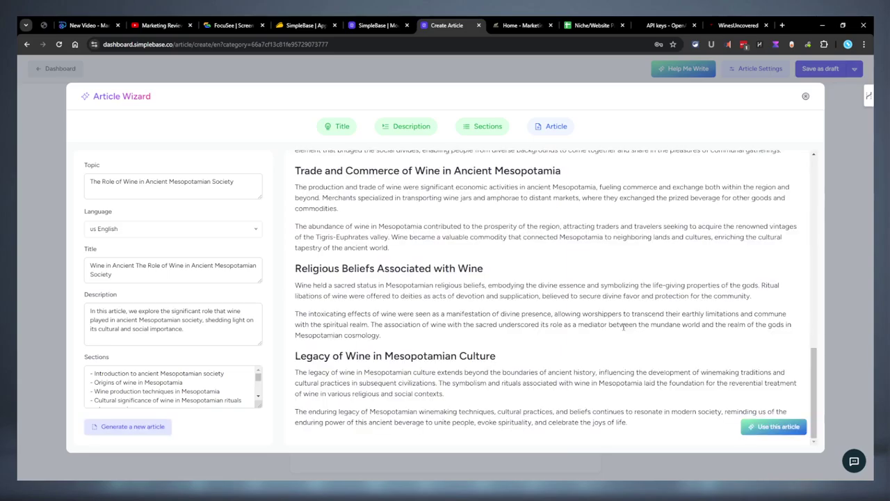
drag(641, 427, 283, 177)
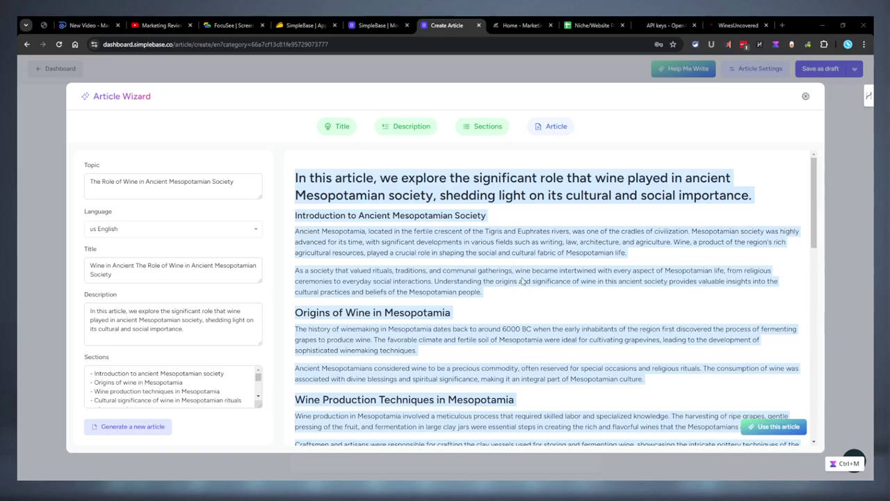
click(607, 279)
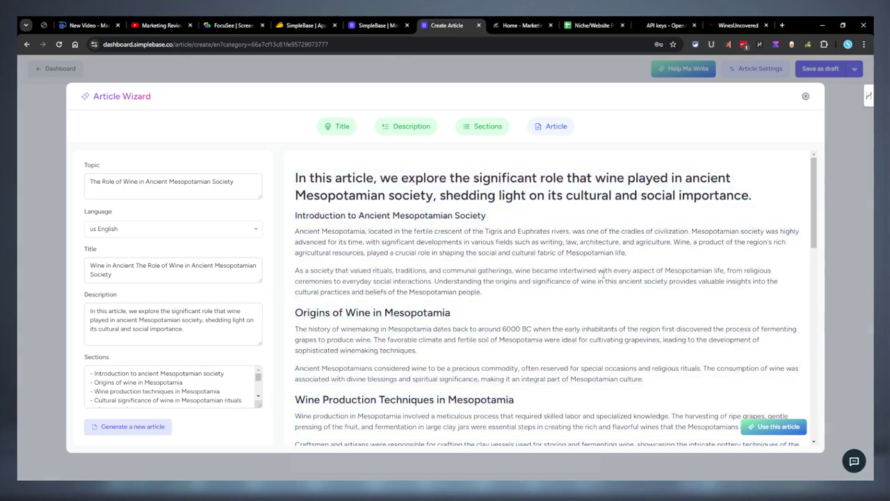
scroll(597, 292, down, 15)
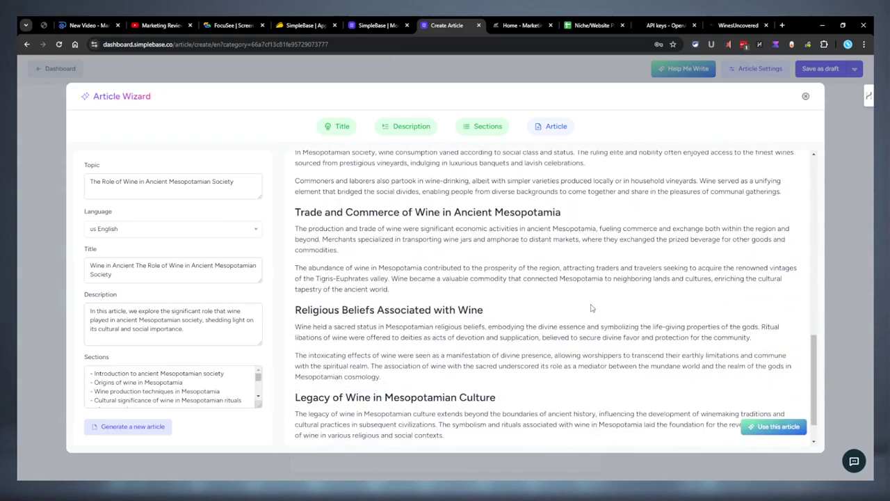
scroll(591, 302, up, 15)
scroll(541, 273, down, 8)
scroll(541, 274, down, 10)
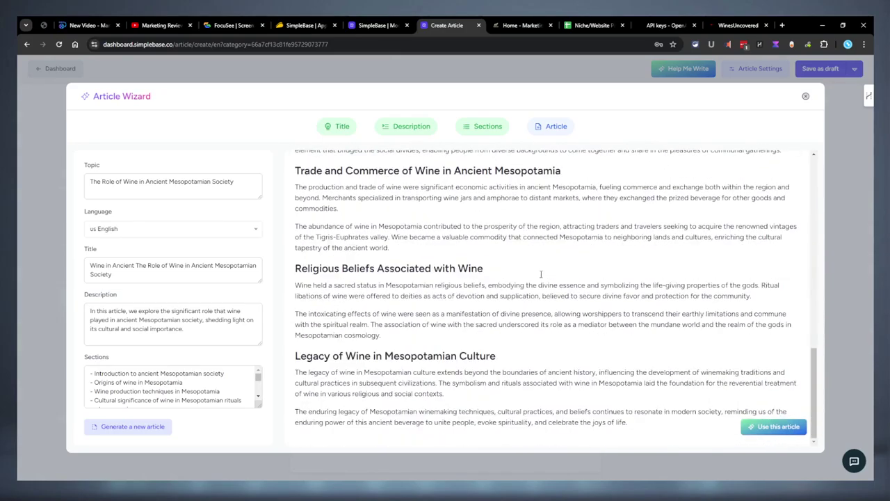
scroll(541, 277, up, 15)
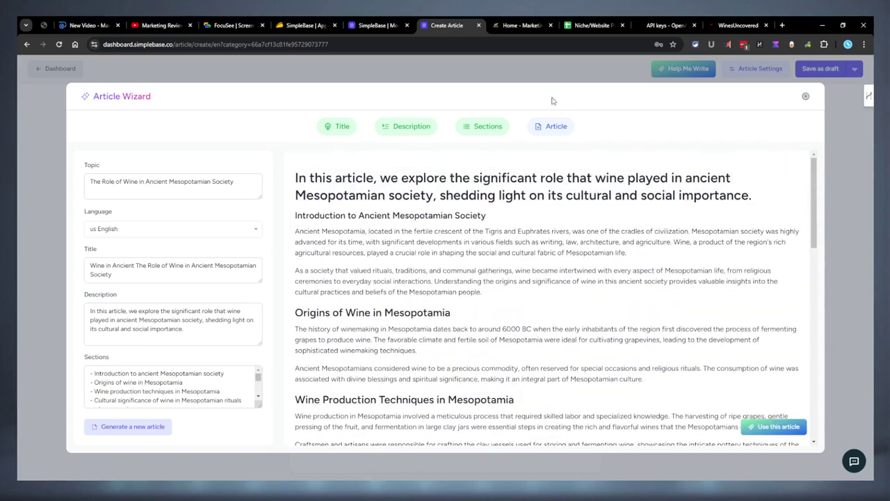
scroll(775, 389, down, 3)
- Accept the generated article into the editor and scroll through the draft
click(774, 426)
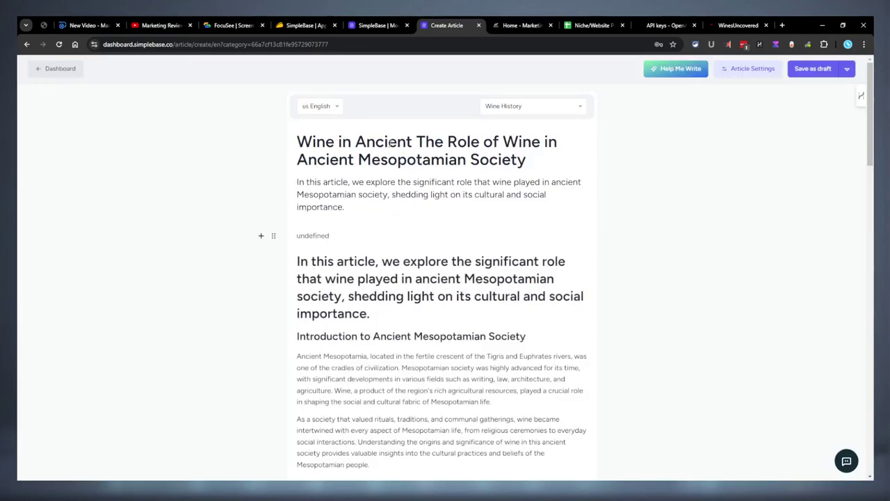
scroll(388, 217, down, 20)
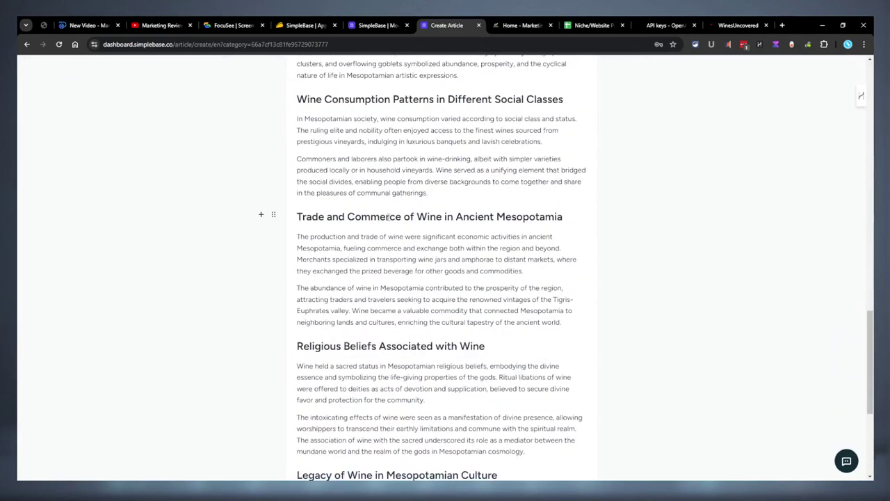
scroll(388, 218, down, 3)
scroll(386, 212, up, 20)
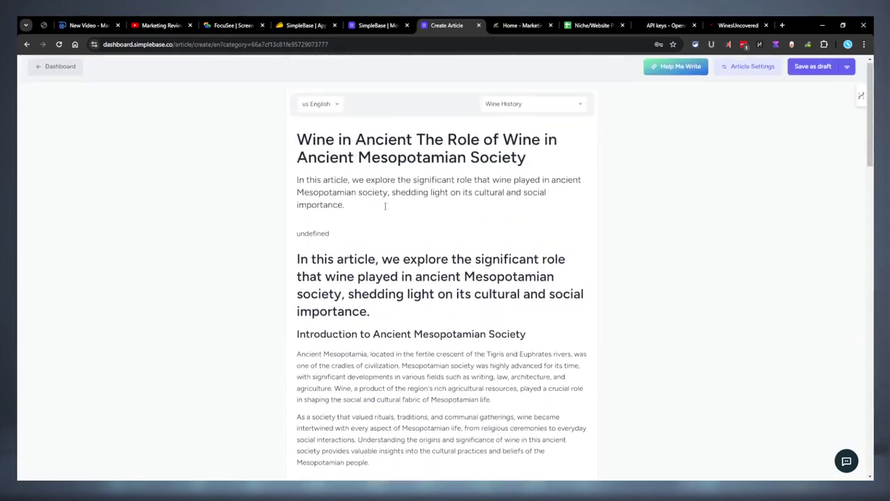
click(261, 235)
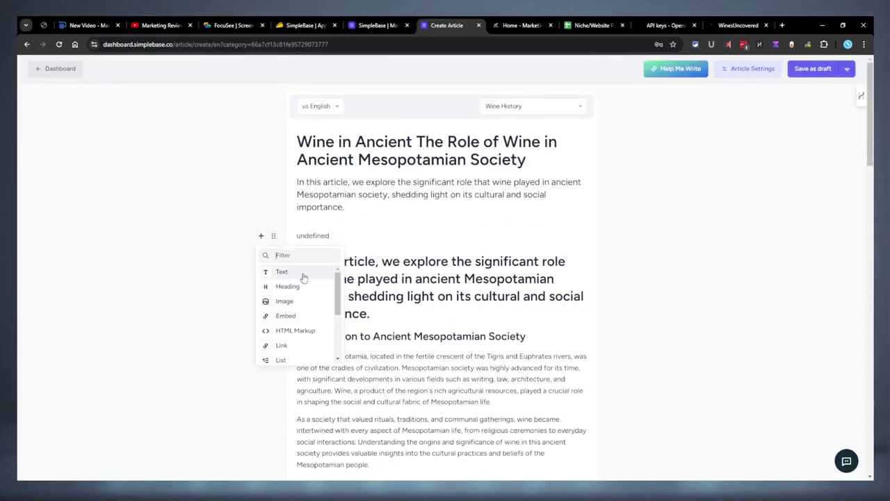
scroll(302, 306, down, 1)
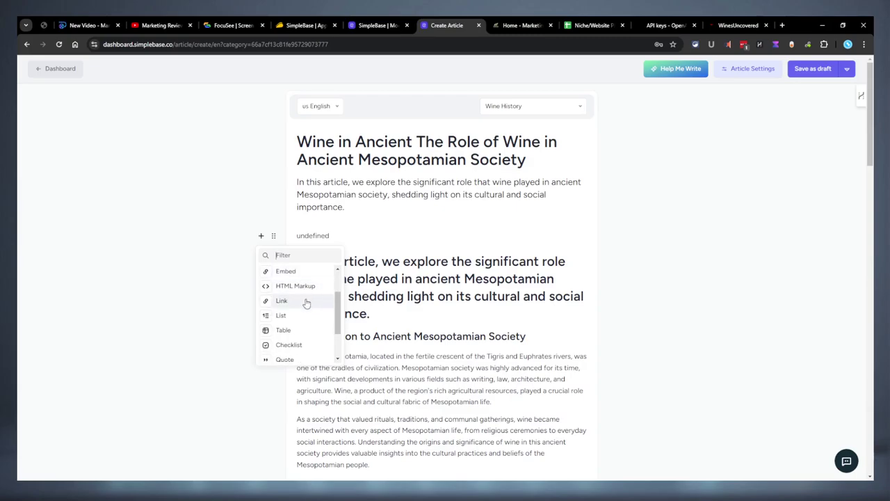
scroll(306, 305, down, 1)
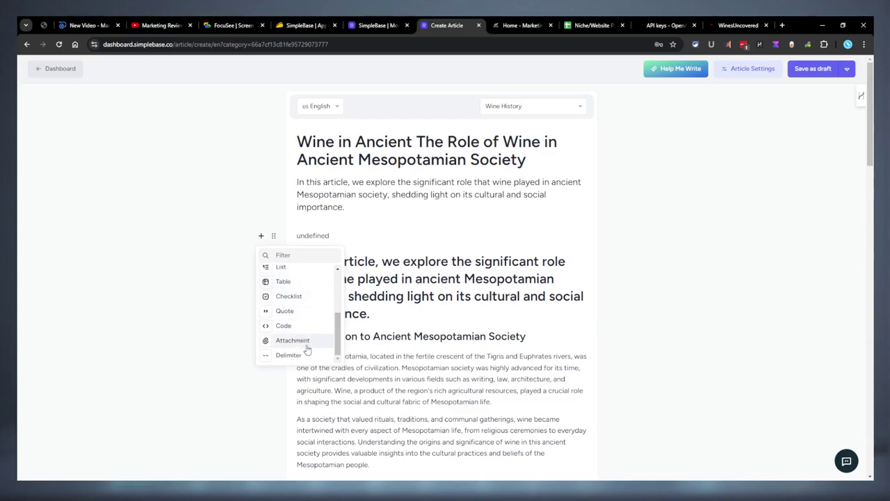
- Delete the stray 'undefined' line and the duplicated intro paragraph, then check the draft
click(336, 237)
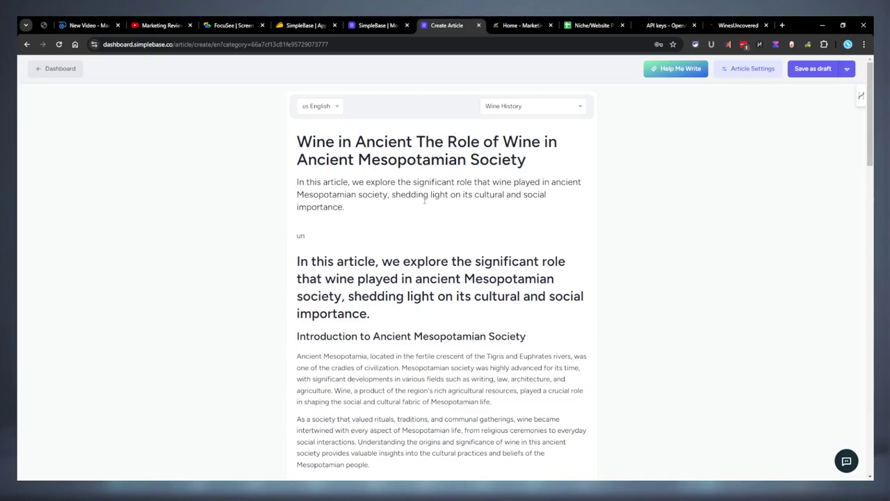
key(BackSpace)
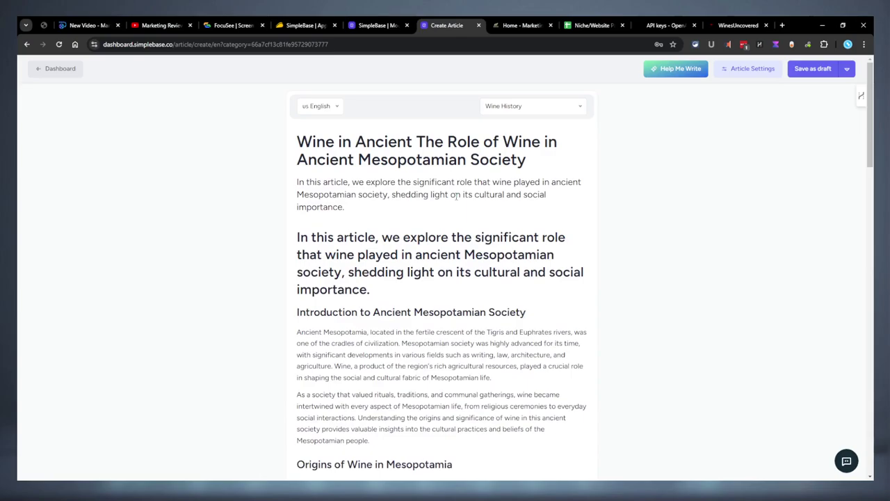
drag(387, 288, 280, 239)
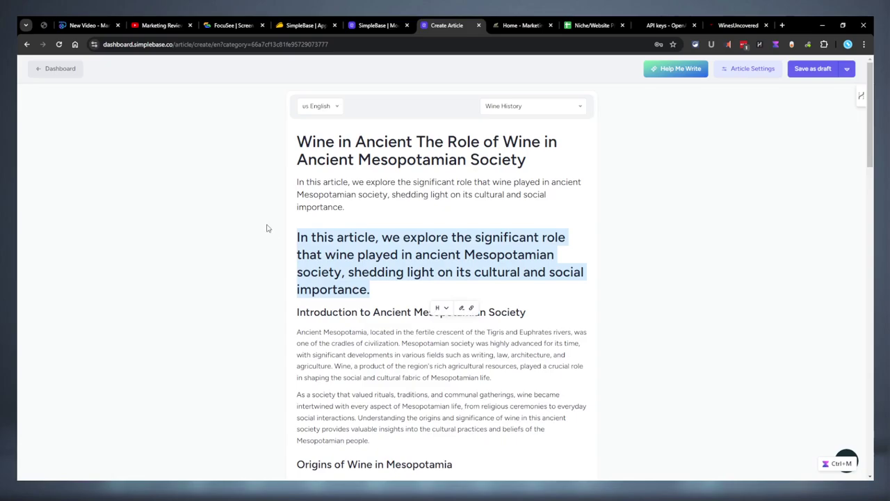
key(BackSpace)
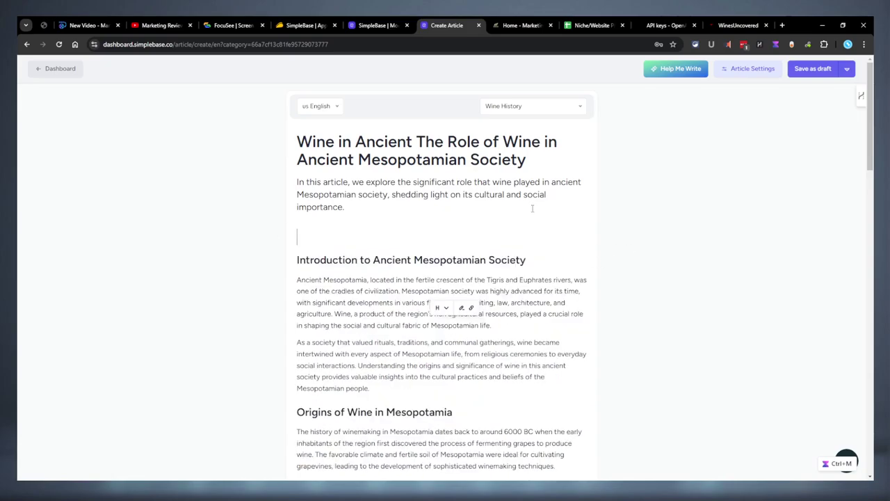
key(BackSpace)
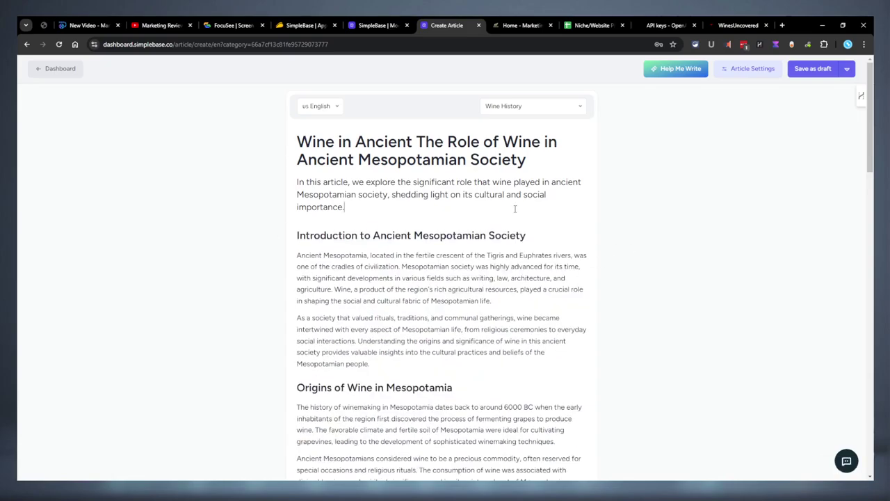
scroll(515, 210, down, 12)
scroll(520, 212, up, 10)
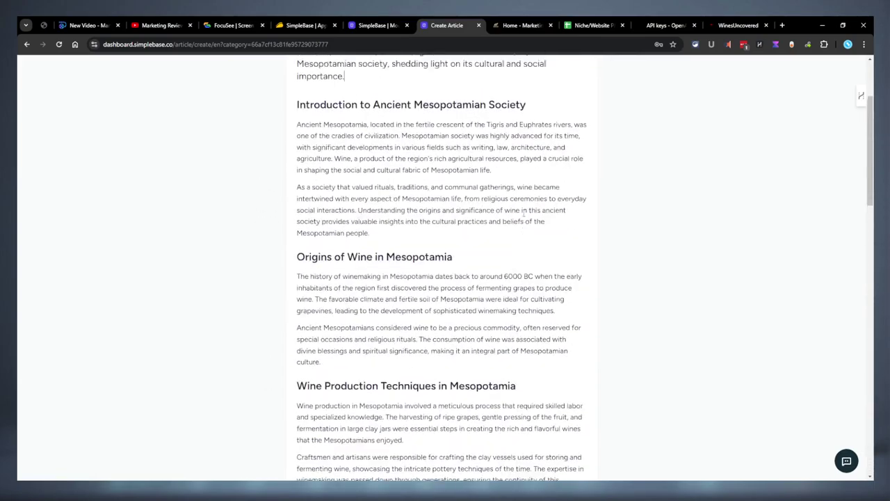
scroll(522, 213, up, 2)
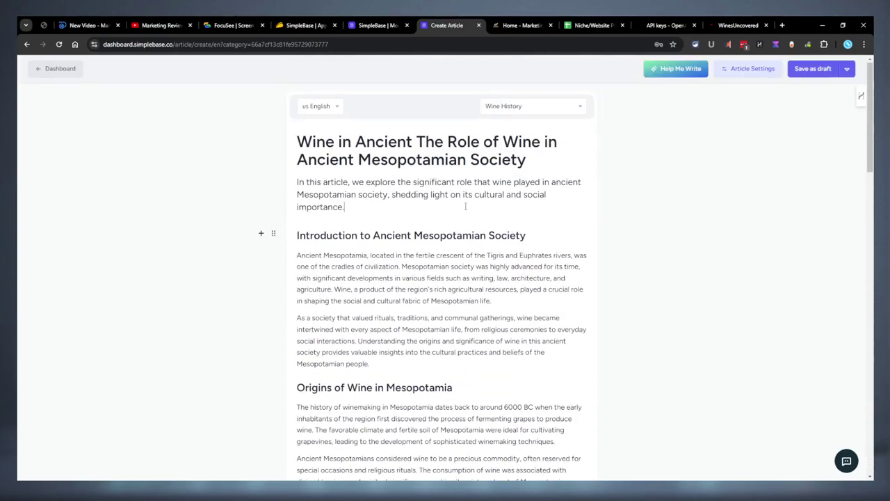
scroll(465, 206, down, 20)
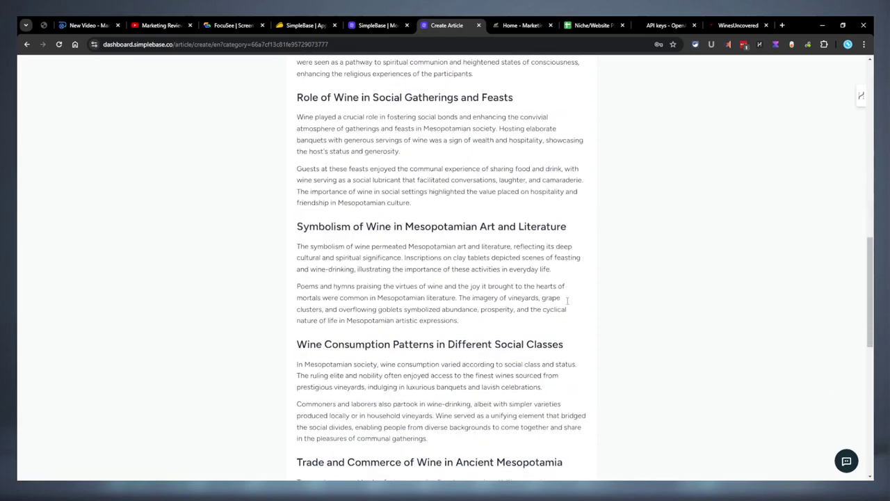
scroll(568, 299, up, 20)
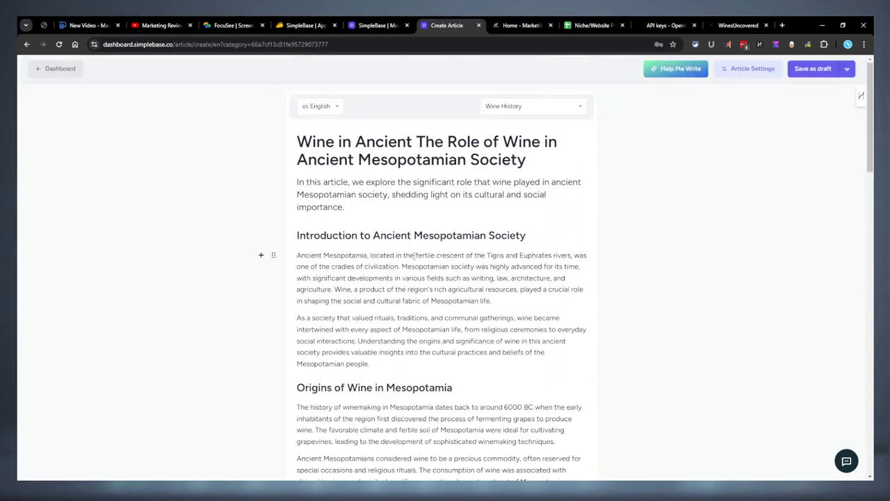
- Save the wine article as a draft and view its SEO meta fields
click(844, 68)
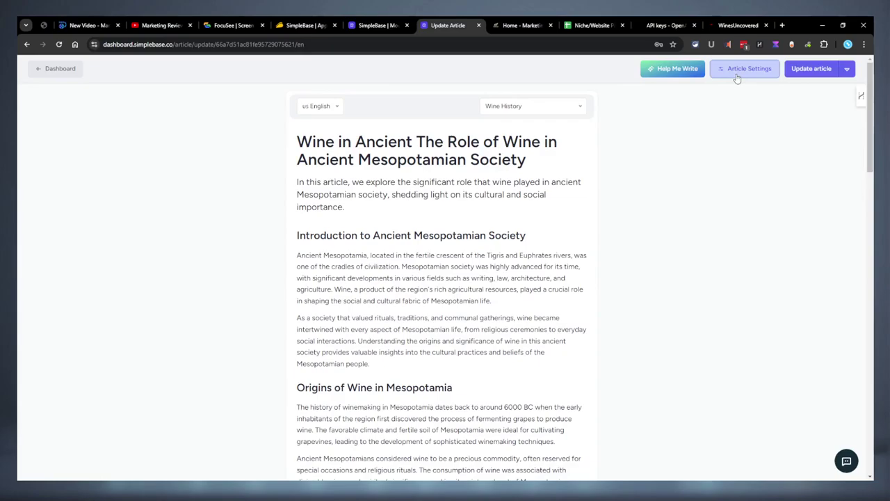
click(735, 74)
click(748, 91)
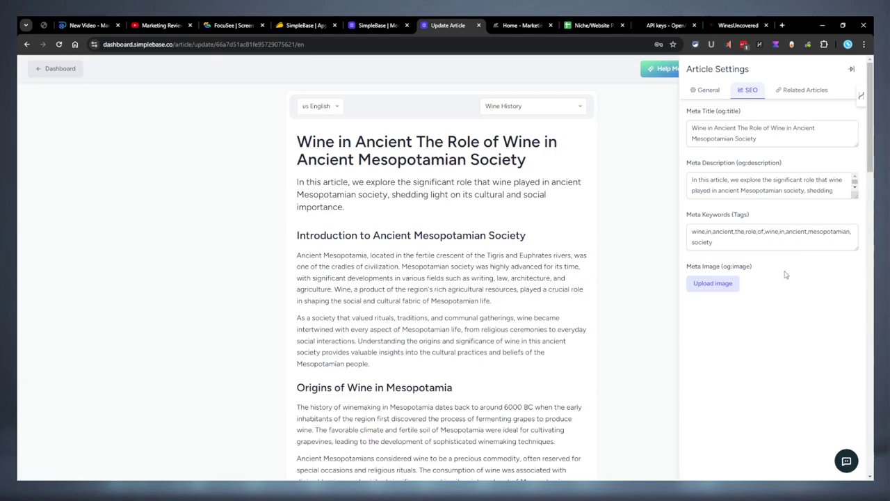
- Check the Related Articles options and General settings, then close the settings panel
click(799, 90)
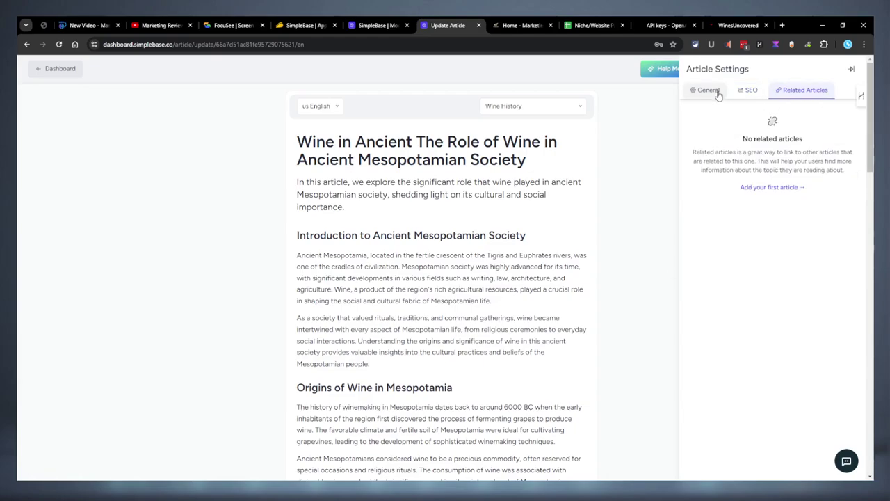
click(772, 187)
click(768, 114)
click(704, 90)
click(673, 240)
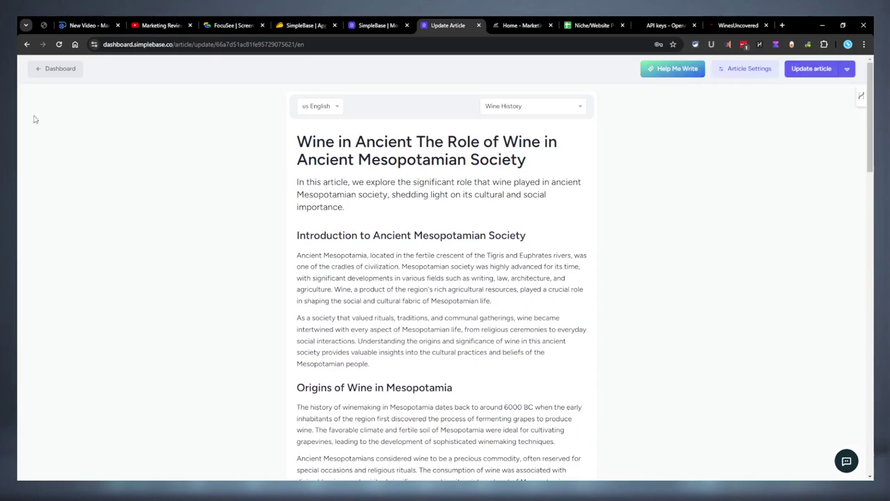
- From the Articles list, view the wine article on the public site
click(32, 69)
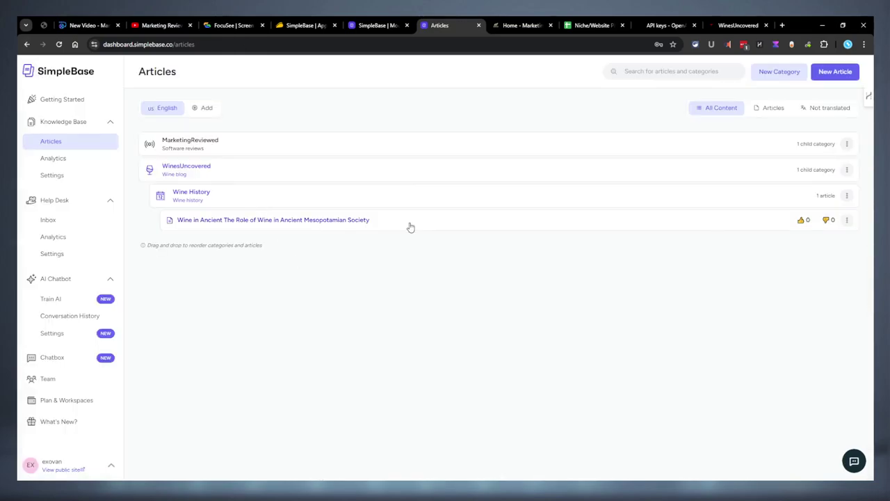
click(846, 220)
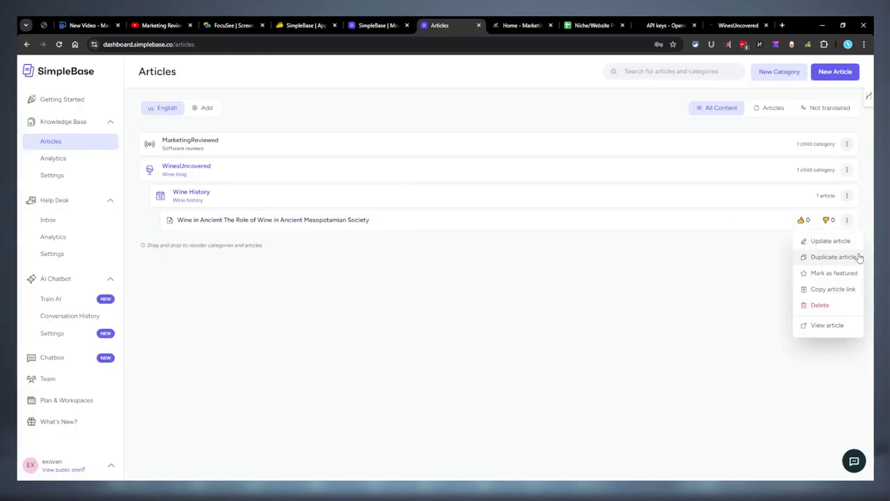
click(837, 325)
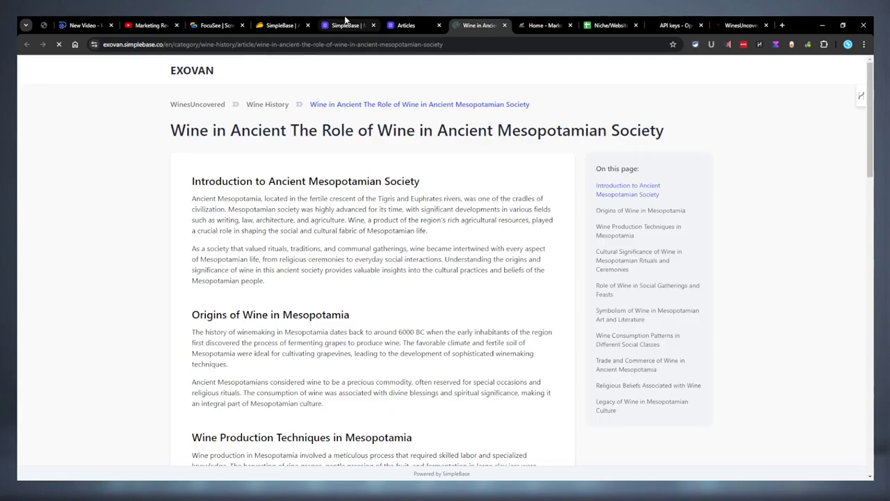
click(403, 25)
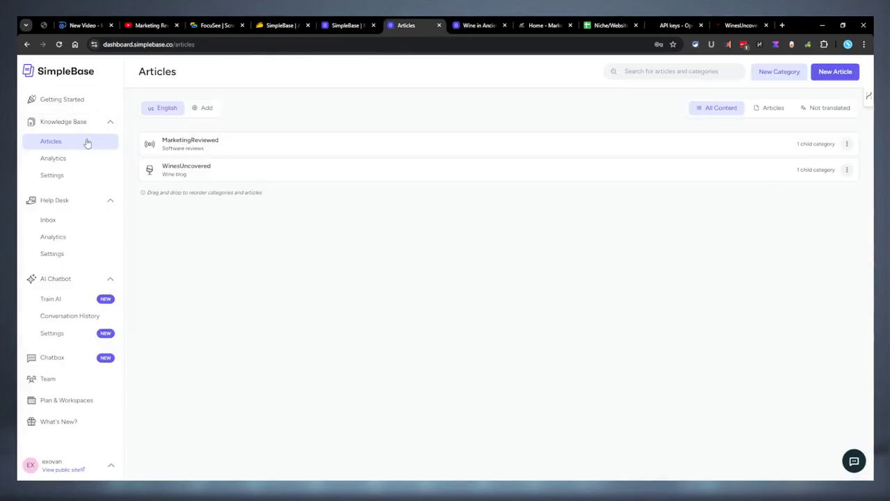
- Open the knowledge base Analytics page and scroll through it
click(54, 157)
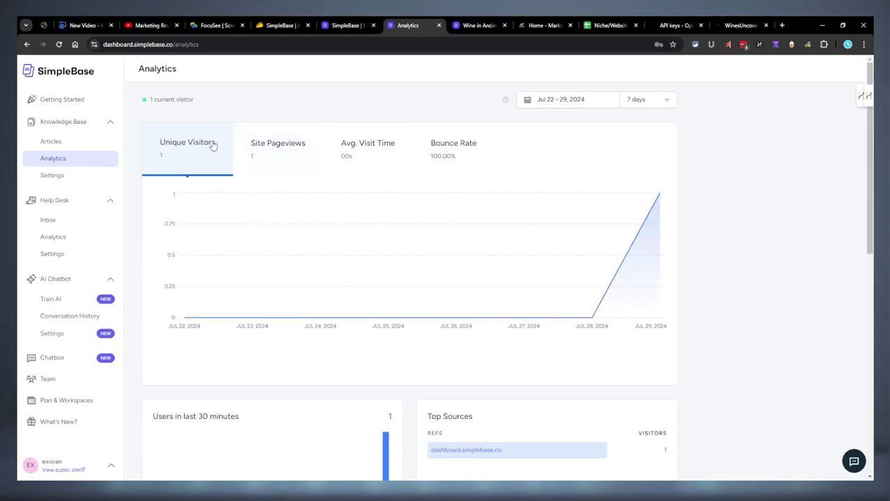
scroll(274, 179, down, 5)
scroll(273, 177, down, 3)
scroll(276, 172, up, 8)
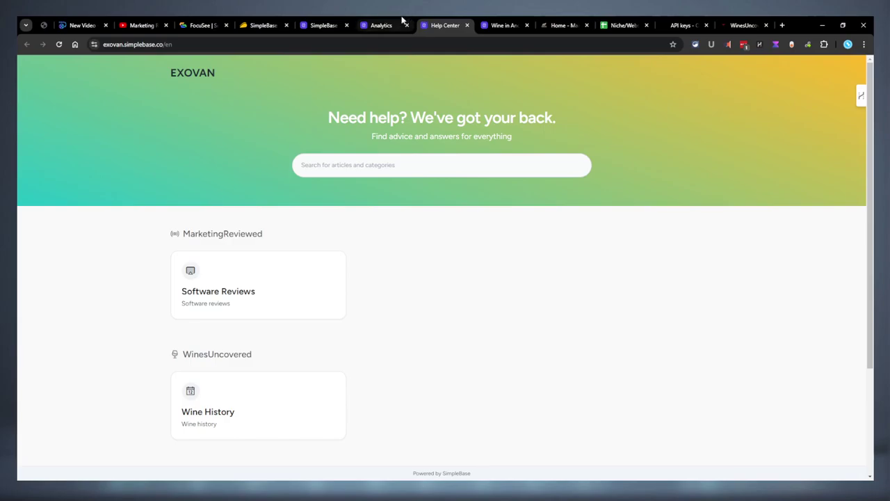
- Compare the Analytics dashboard with the public EXOVAN help center, scrolling its categories
click(400, 21)
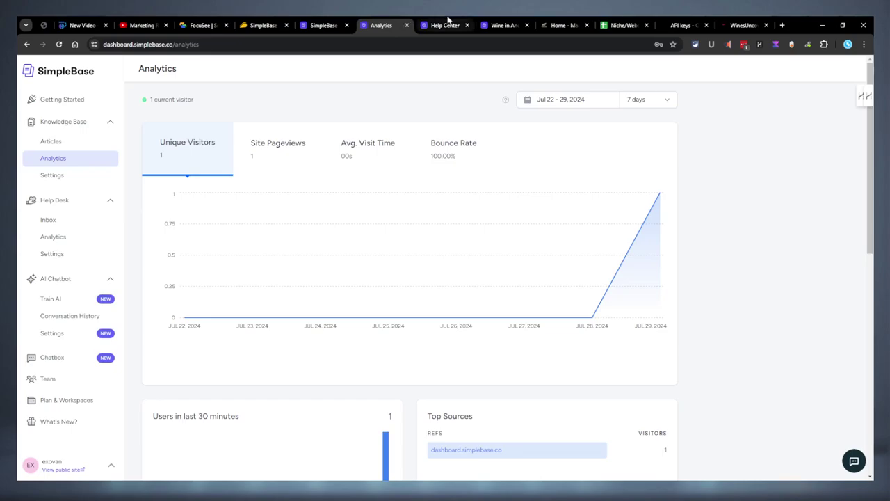
click(449, 22)
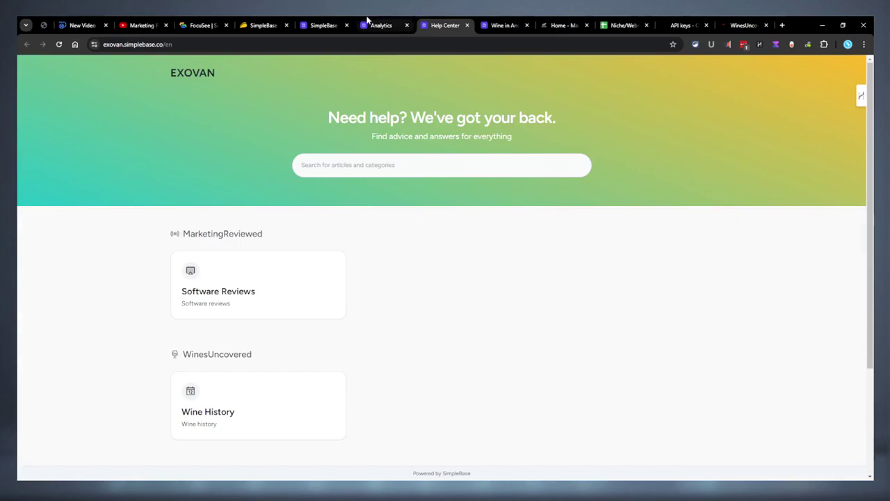
click(402, 21)
click(427, 21)
scroll(458, 273, down, 3)
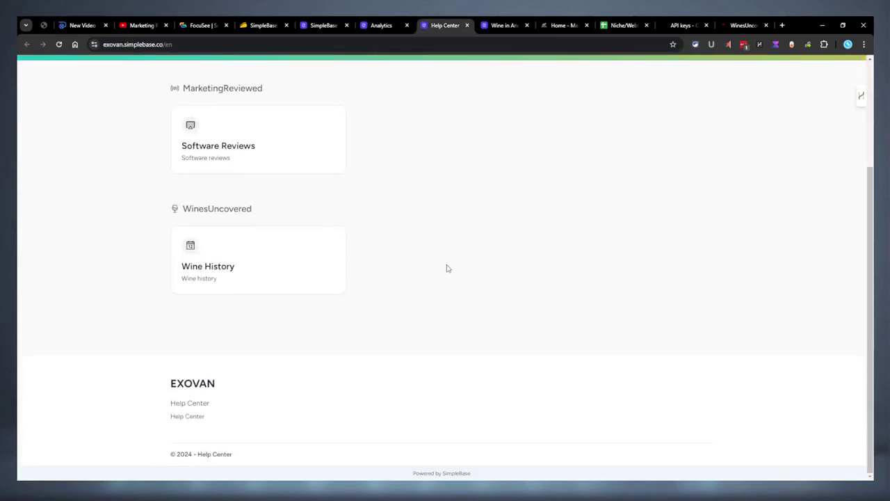
scroll(442, 272, up, 3)
scroll(443, 271, down, 3)
scroll(442, 271, up, 3)
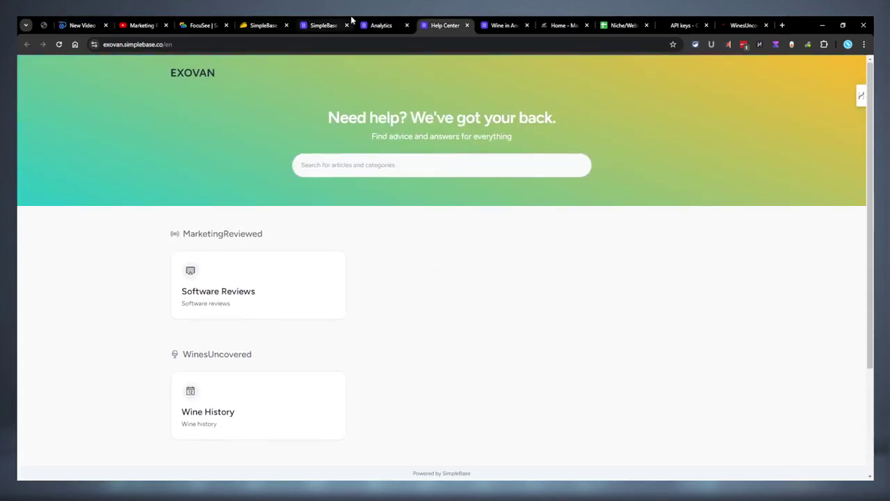
- Open the Getting Started welcome checklist and scroll through its items
click(383, 22)
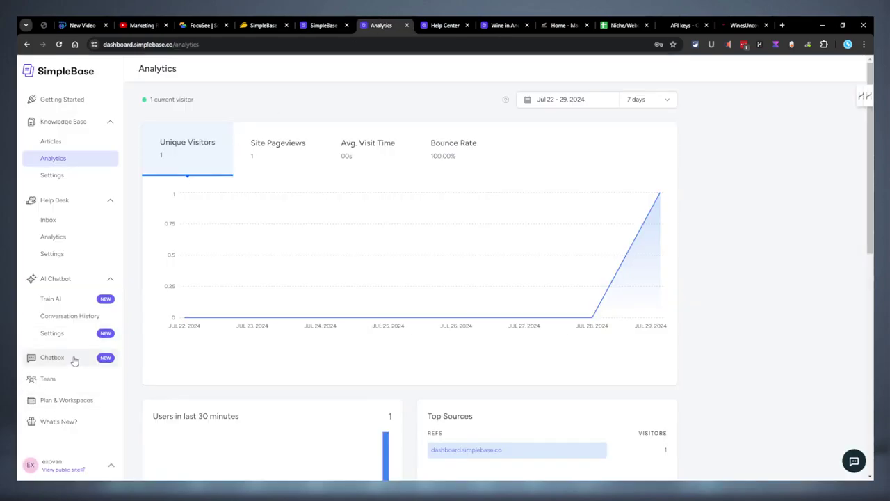
click(76, 99)
scroll(163, 255, down, 2)
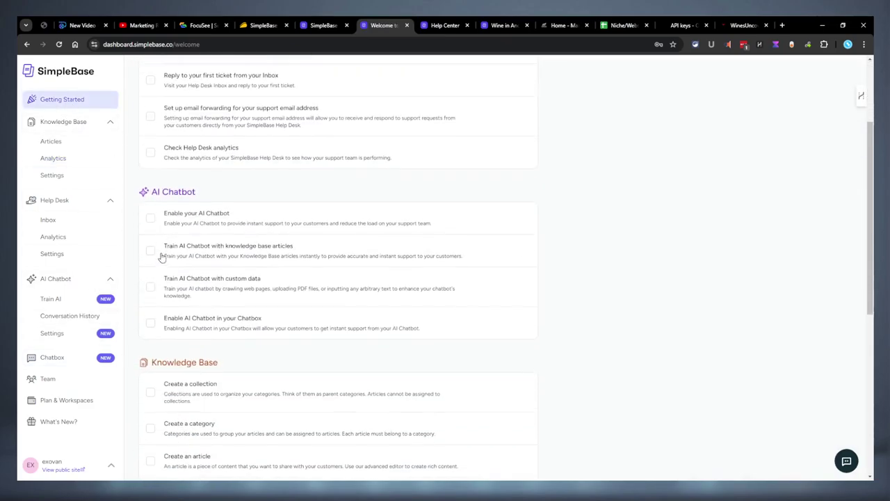
scroll(216, 271, down, 5)
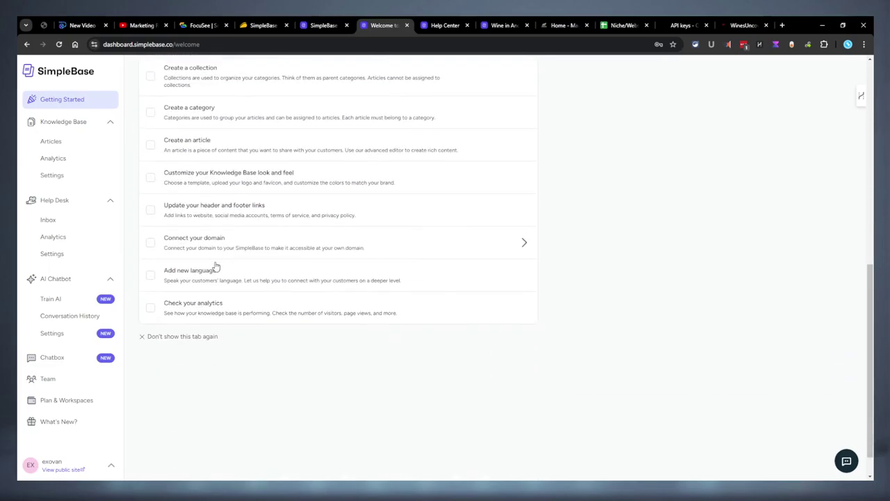
scroll(215, 267, up, 7)
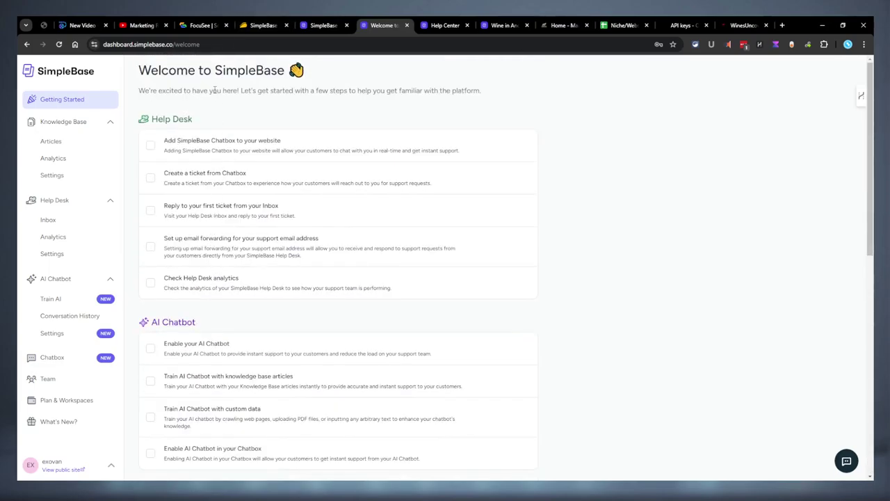
scroll(226, 139, down, 1)
scroll(255, 236, down, 2)
scroll(255, 237, up, 1)
scroll(255, 236, up, 2)
- Review the EXOVAN help center again, then open Koala AI's help center for comparison
click(445, 25)
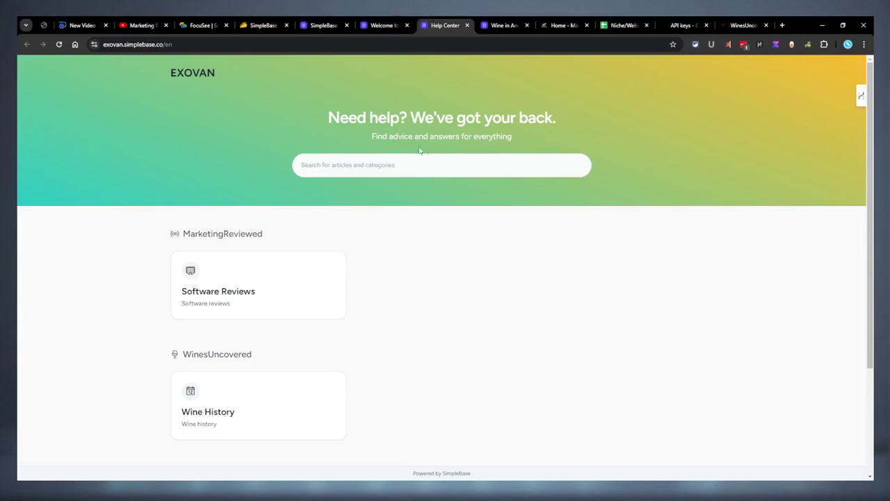
click(372, 25)
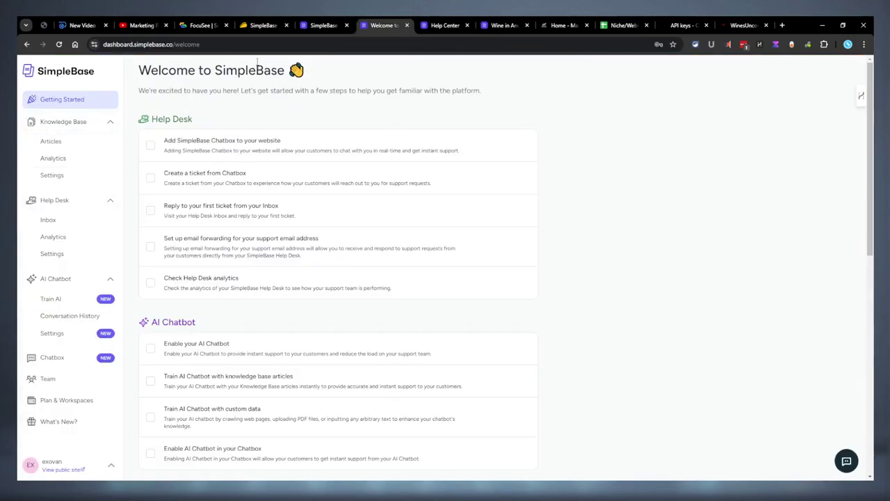
click(440, 22)
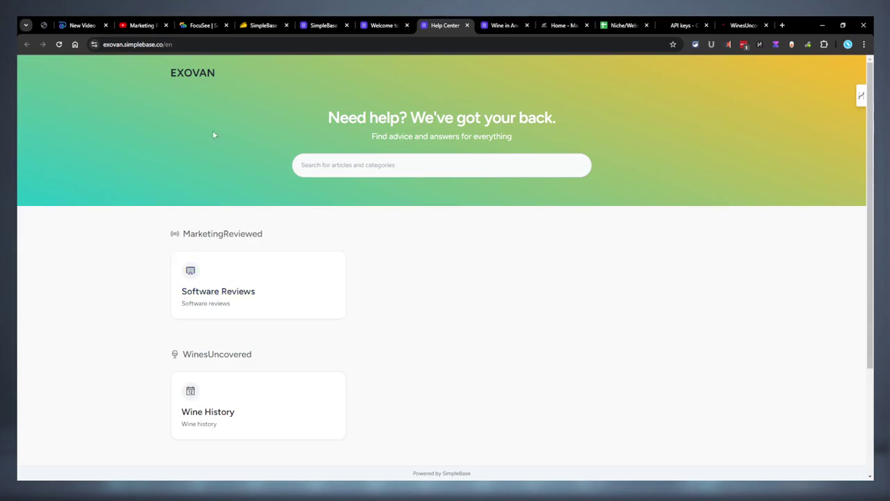
scroll(380, 304, down, 3)
scroll(538, 319, up, 2)
scroll(543, 322, down, 2)
scroll(488, 290, up, 1)
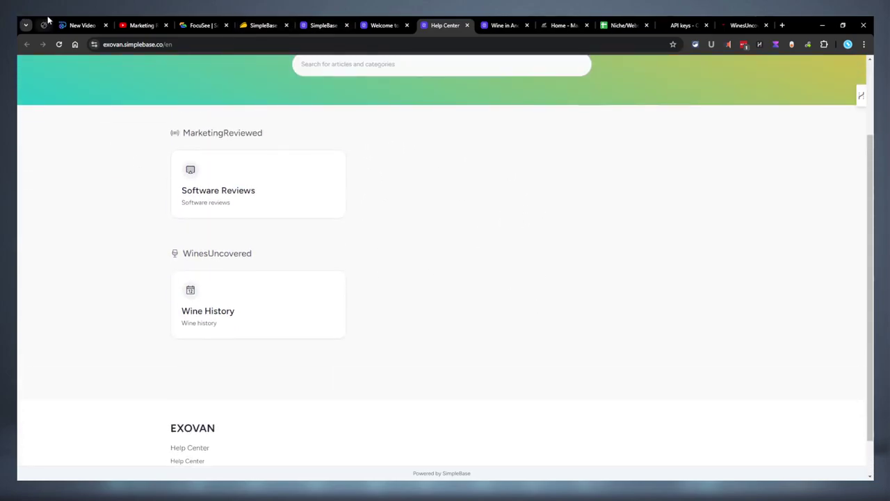
key(ctrl+shift+t)
drag(758, 25, 535, 40)
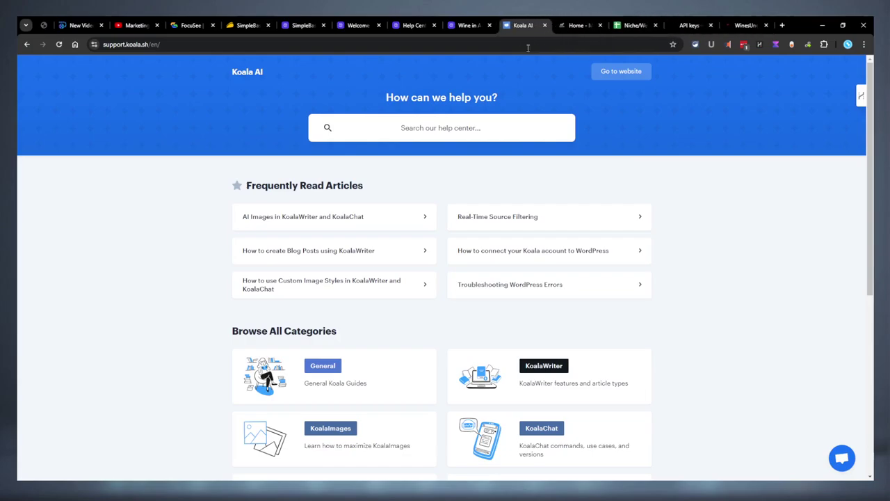
- Compare the Mesopotamian wine article with the help center home page, checking the article's address
scroll(522, 278, down, 4)
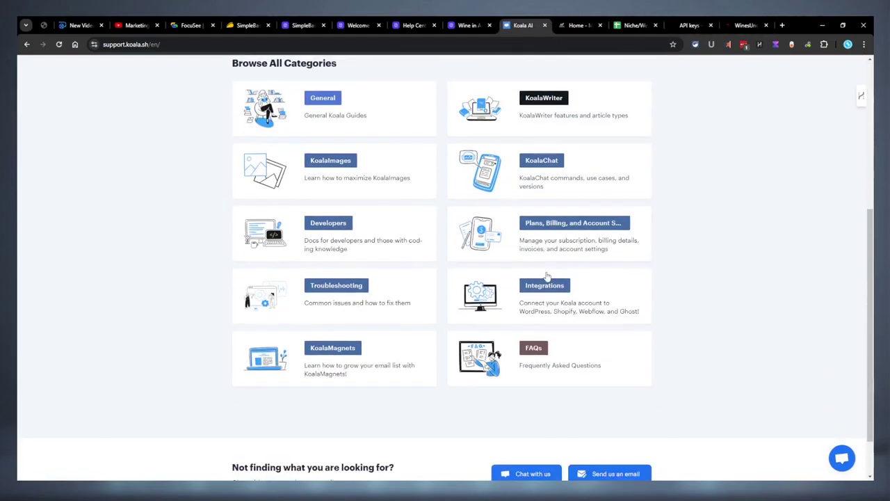
scroll(529, 306, up, 4)
click(467, 25)
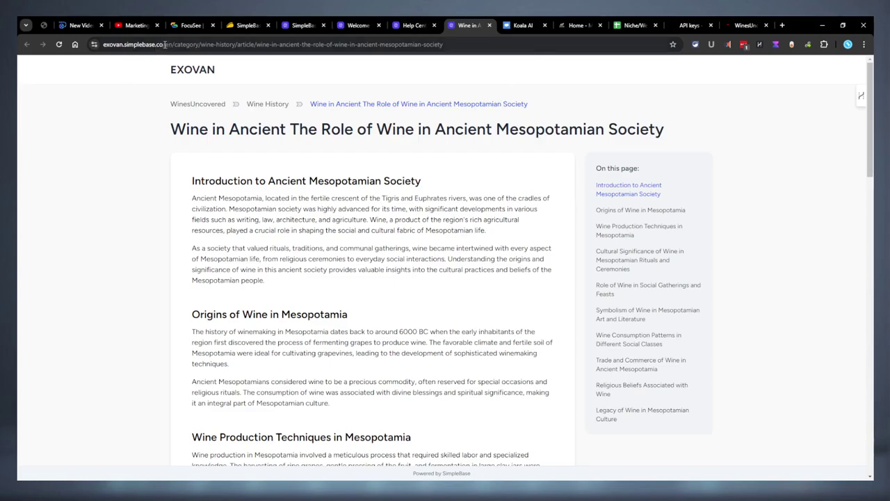
drag(165, 44, 130, 45)
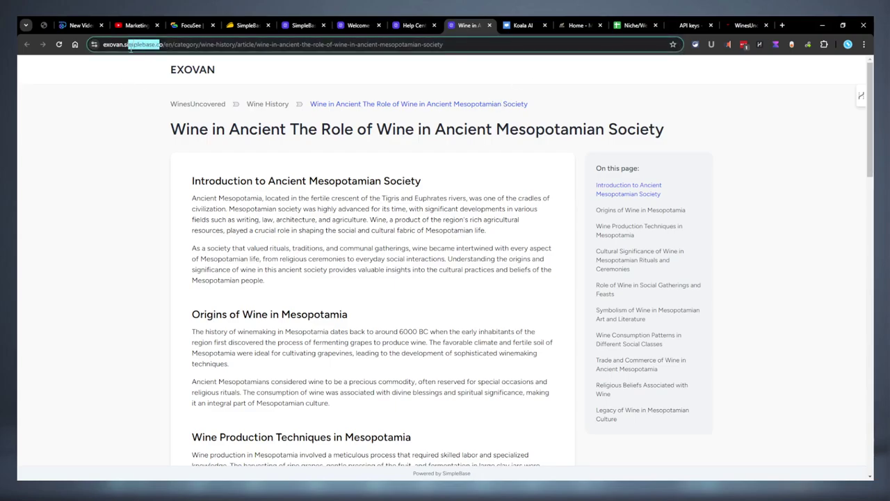
click(285, 98)
click(421, 23)
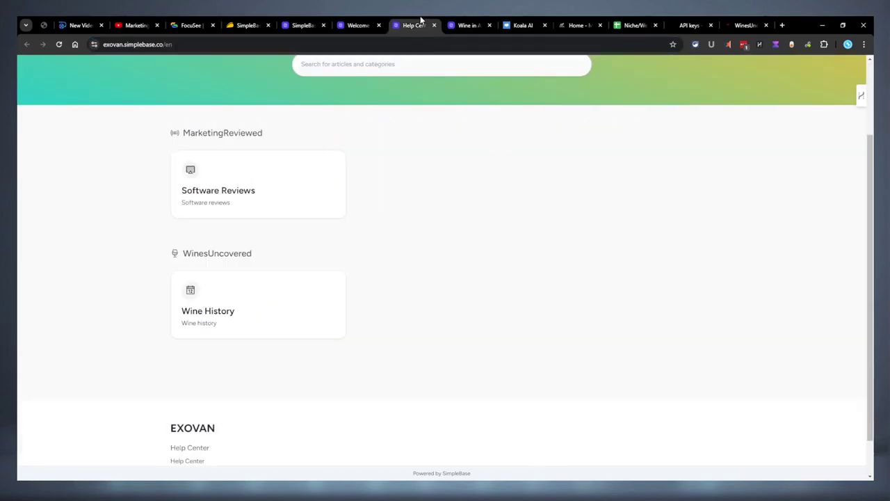
click(466, 23)
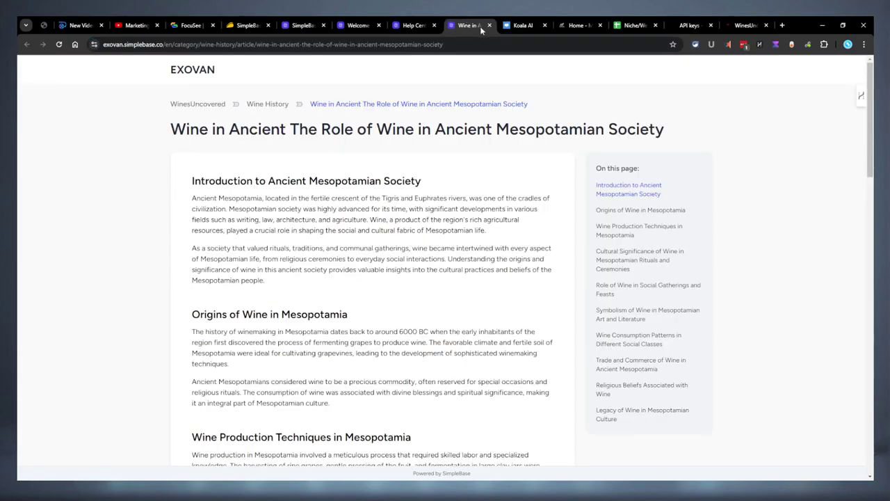
- Compare the Koala AI help center with the EXOVAN one, then close the extra koala.sh page
click(479, 25)
click(525, 26)
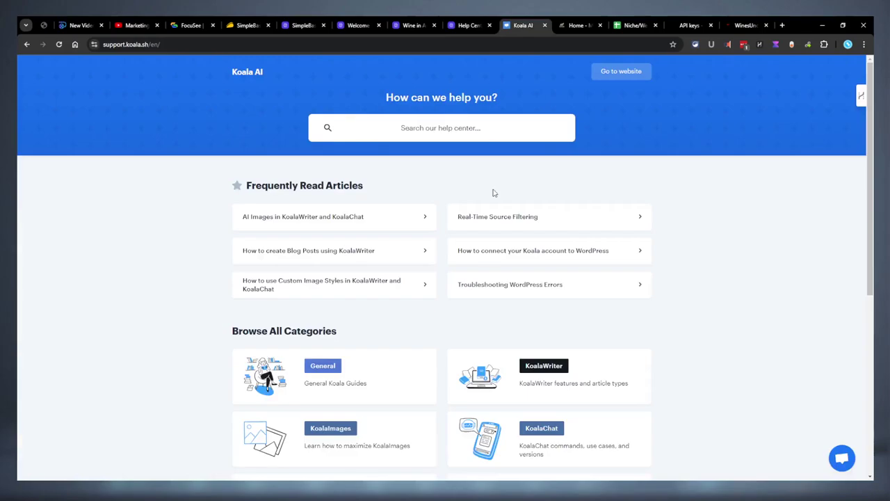
scroll(493, 190, down, 2)
scroll(493, 191, up, 2)
key(ctrl+shift+Tab)
key(ctrl+Tab)
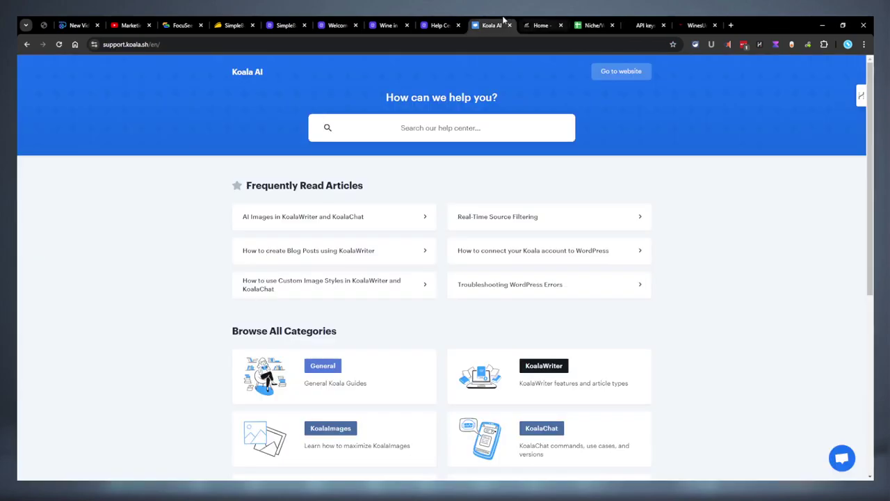
click(445, 26)
- Go back via the wine article to the SimpleBase Welcome page's Knowledge Base checklist
click(416, 24)
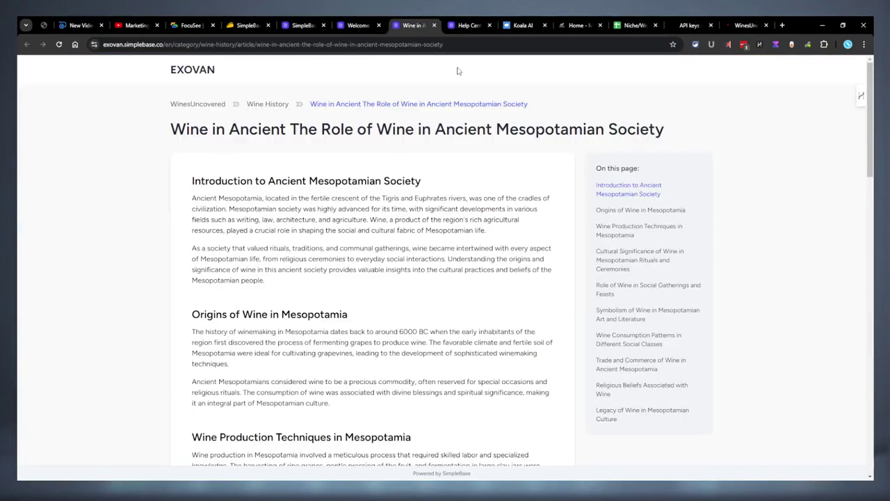
click(358, 25)
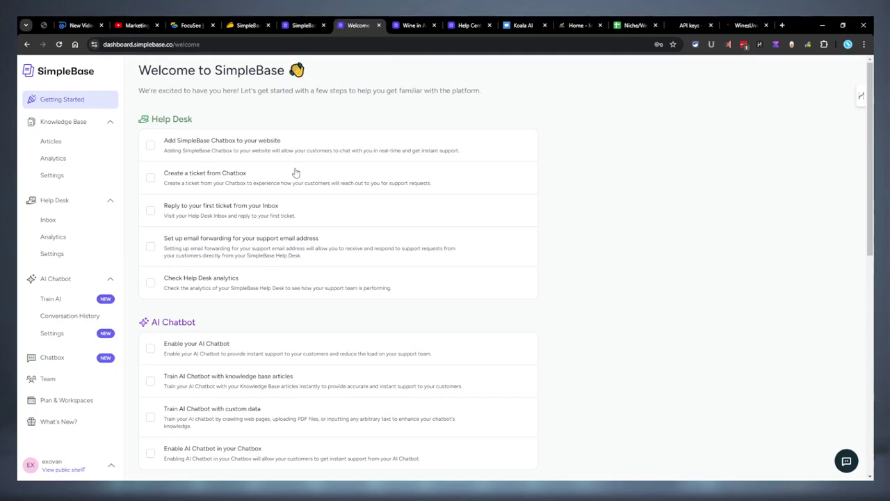
scroll(313, 173, down, 3)
scroll(328, 173, down, 3)
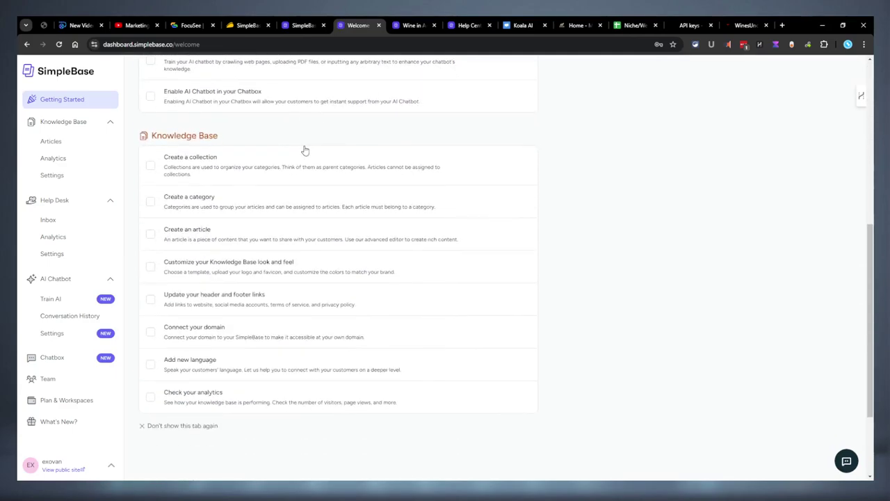
- Look over the knowledge base domain settings and the custom JavaScript and CSS snippet areas
click(199, 332)
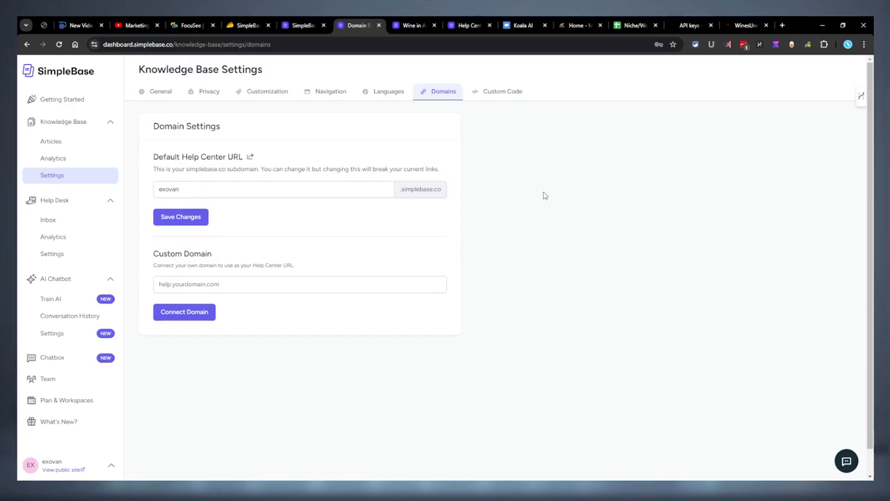
click(231, 281)
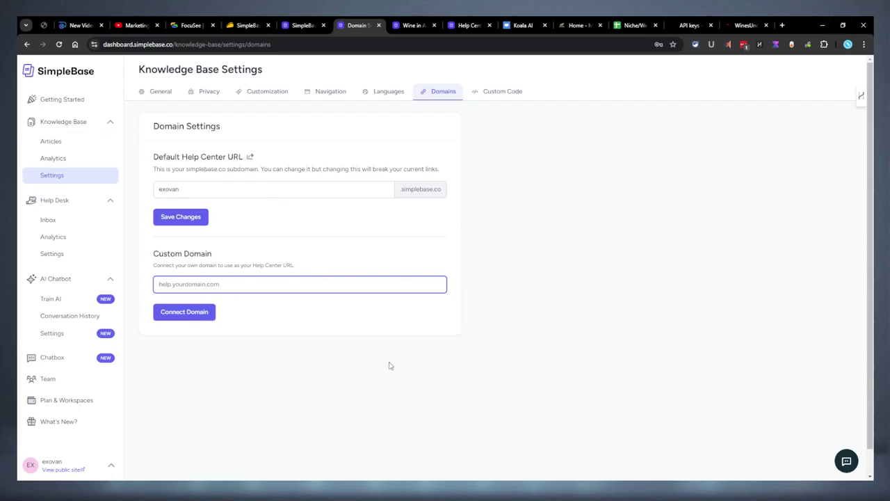
click(408, 188)
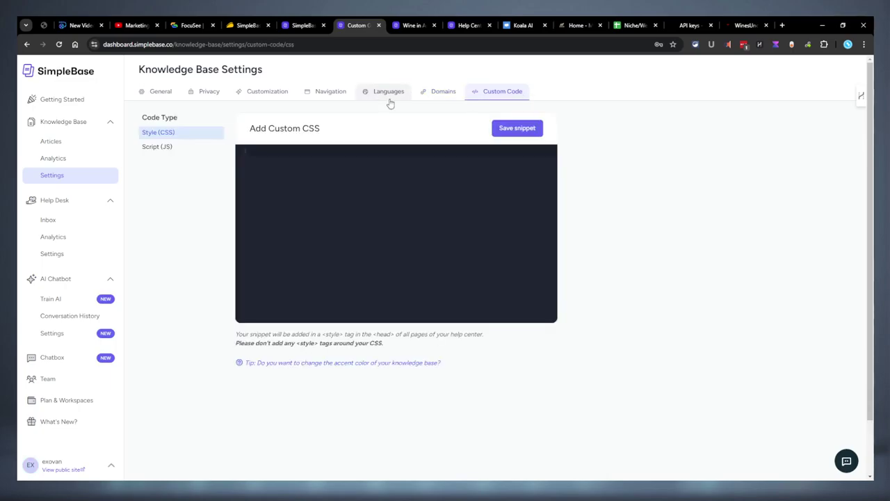
click(169, 148)
click(177, 136)
- Open the header and footer navigation settings, checking the wine article and public help center
click(331, 92)
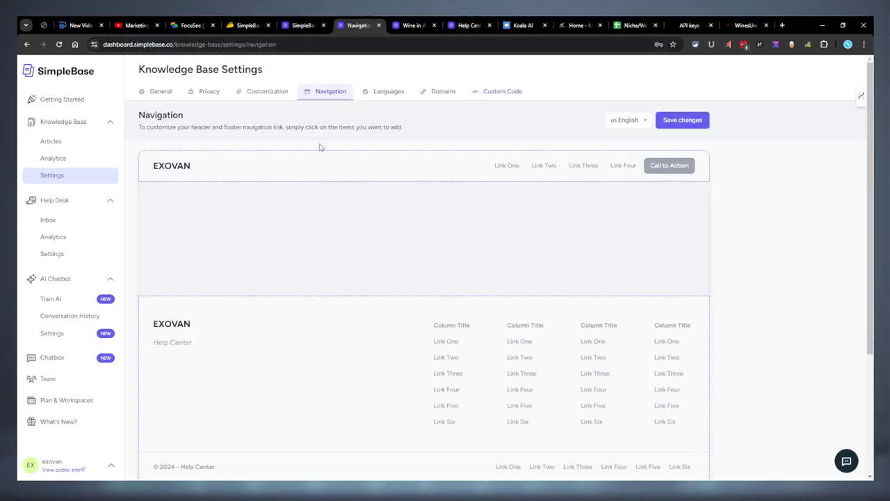
scroll(224, 110, down, 3)
scroll(224, 109, up, 3)
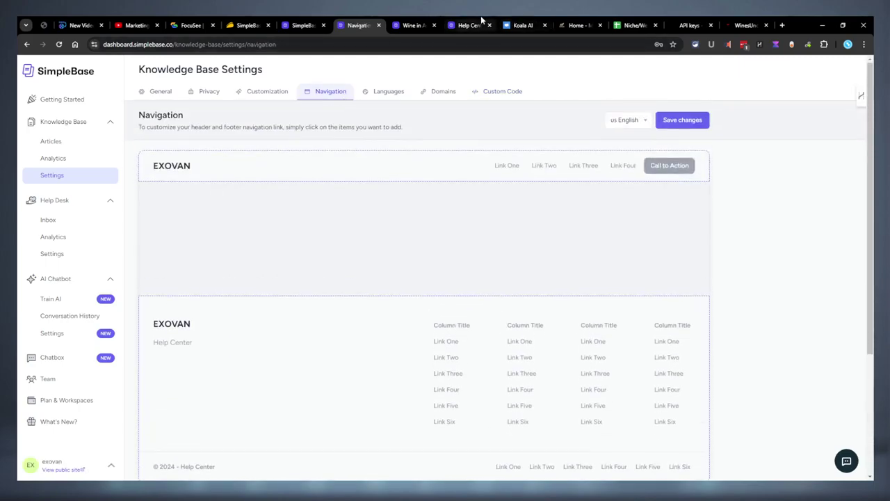
click(415, 25)
drag(448, 19, 418, 21)
click(353, 21)
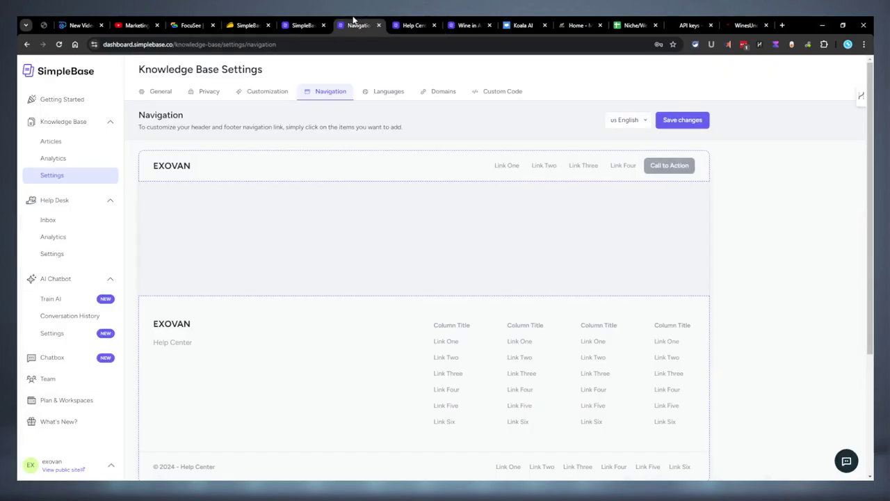
click(414, 25)
click(359, 23)
- Add a new header link titled 'Go to Site' with the pasted WinesUncovered URL
click(662, 168)
click(475, 255)
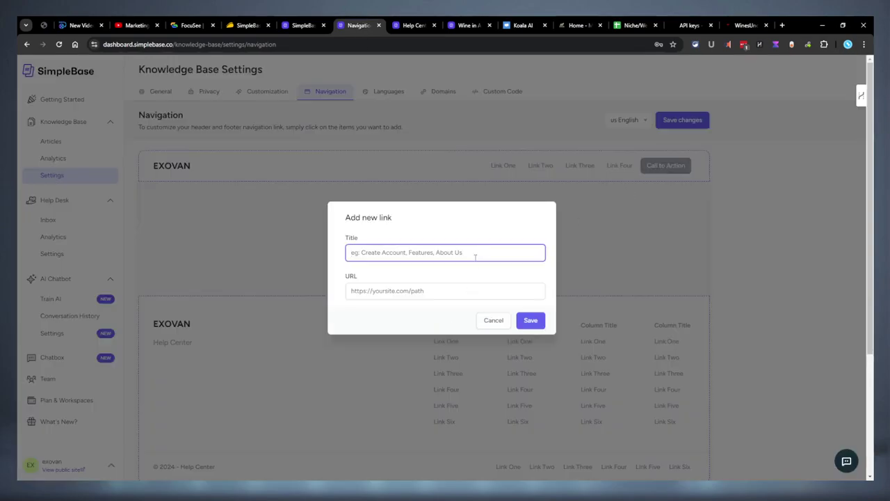
text(Go to Site)
click(521, 25)
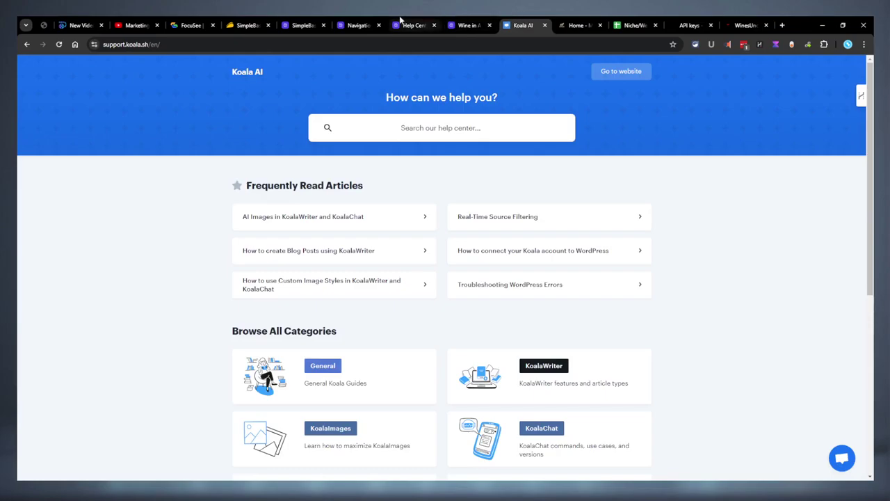
click(373, 22)
click(444, 287)
key(ctrl+v)
- Save the link and navigation, then test the Go to Site button on the public help center
click(530, 320)
click(660, 124)
click(416, 25)
click(59, 44)
click(649, 167)
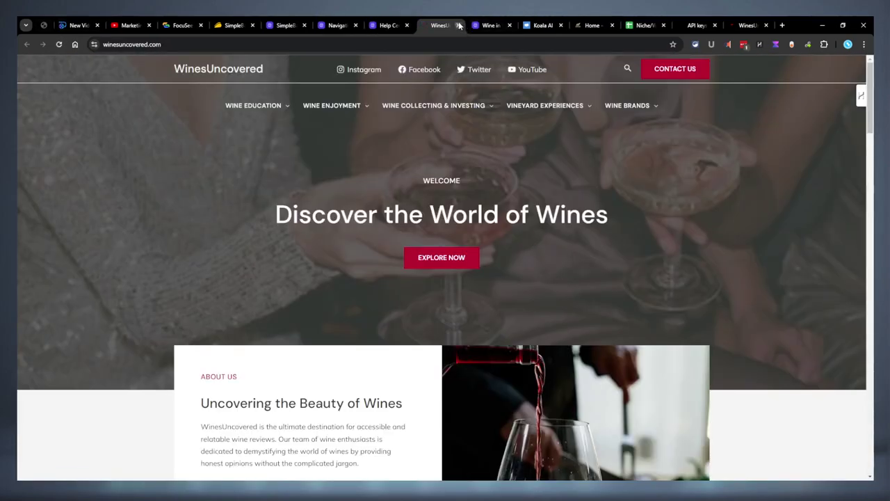
click(458, 25)
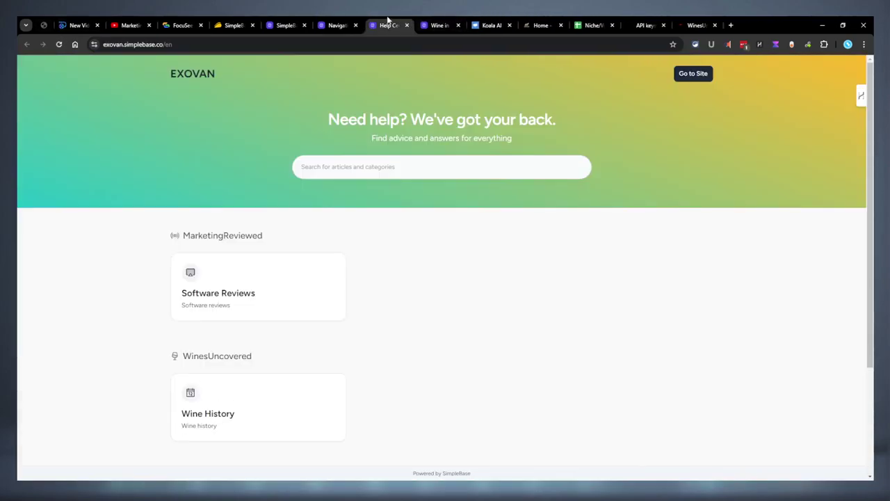
- Recheck the navigation settings and public help center, then go to the Customization settings
click(341, 25)
scroll(429, 331, down, 3)
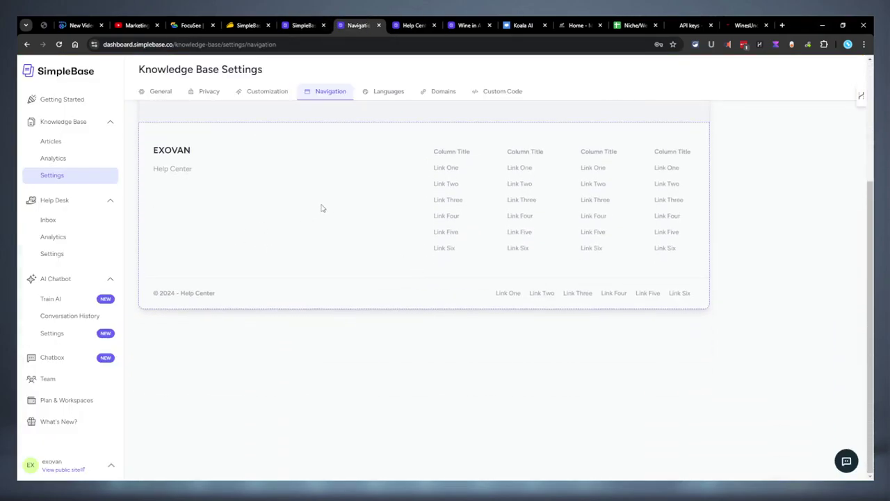
scroll(556, 236, up, 1)
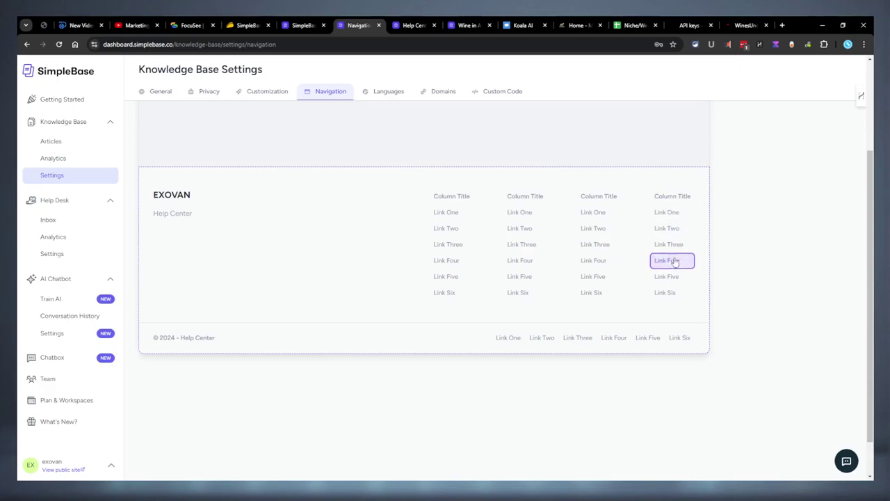
scroll(285, 300, up, 3)
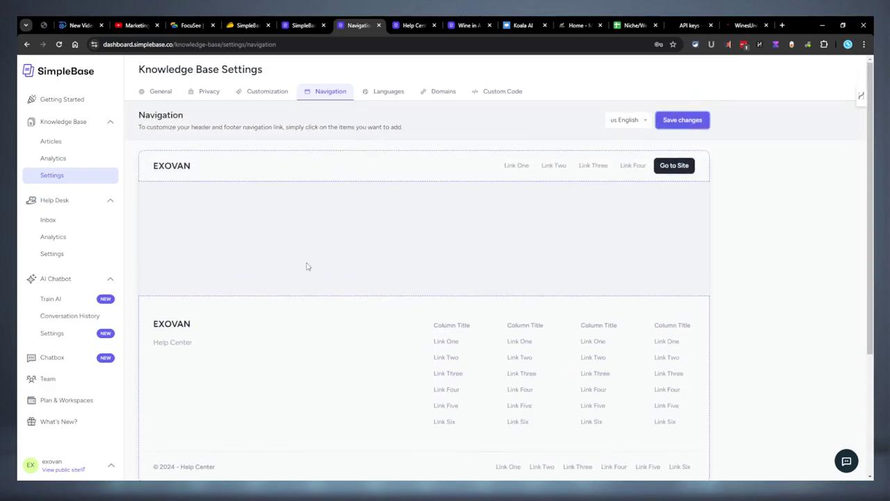
click(409, 26)
scroll(360, 322, down, 2)
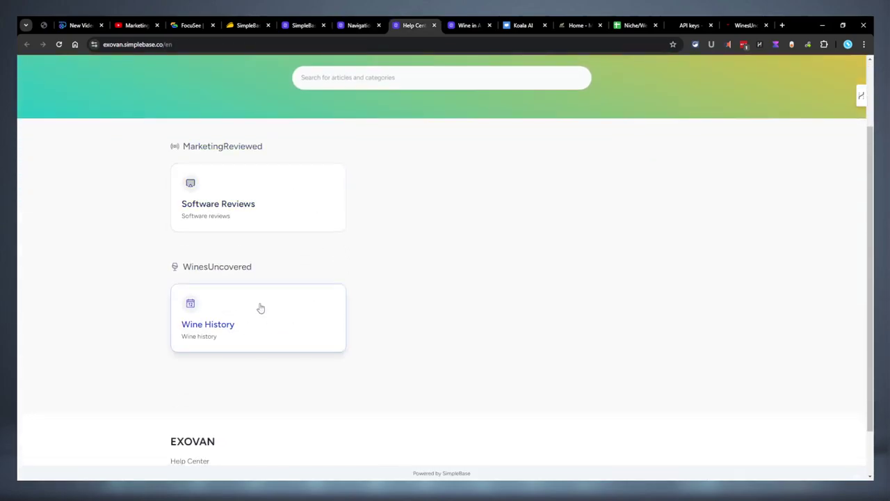
scroll(335, 304, up, 2)
click(358, 25)
key(alt+Left)
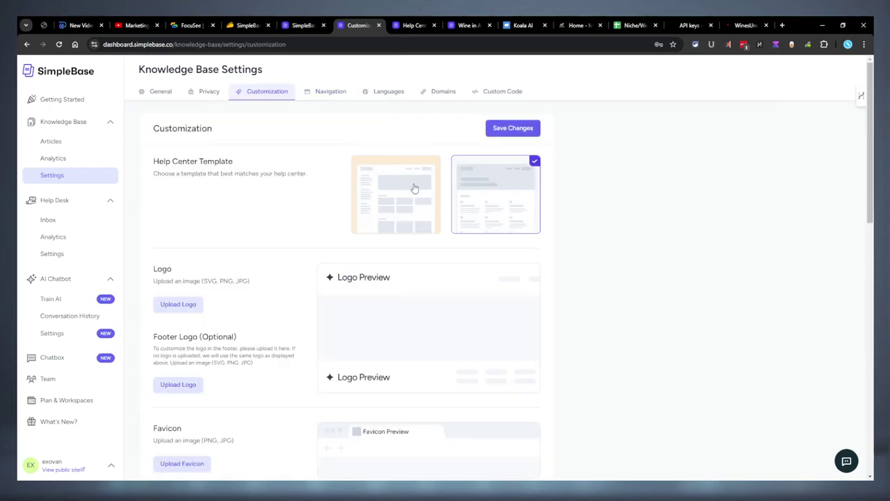
click(415, 188)
click(518, 129)
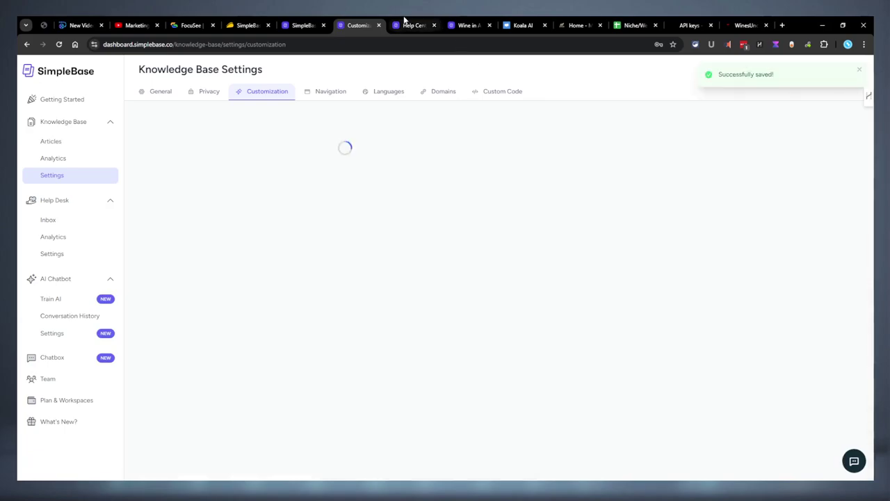
click(417, 26)
key(F5)
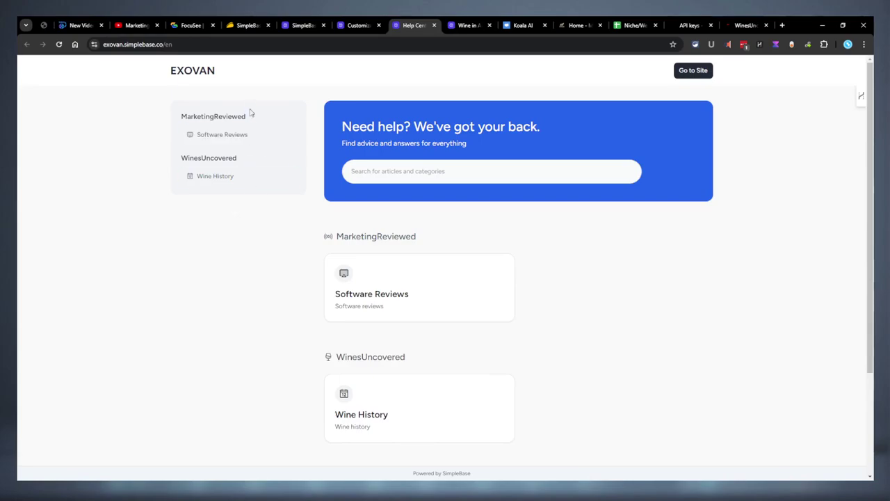
click(358, 25)
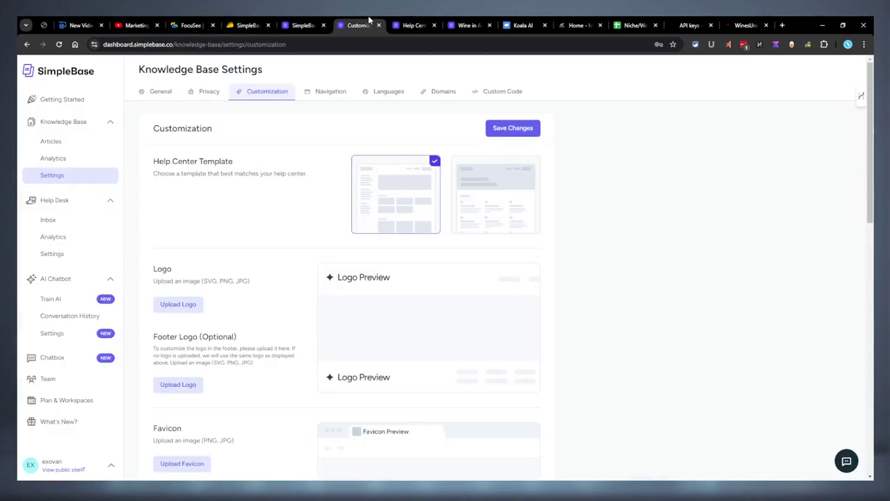
click(516, 156)
click(512, 128)
click(416, 25)
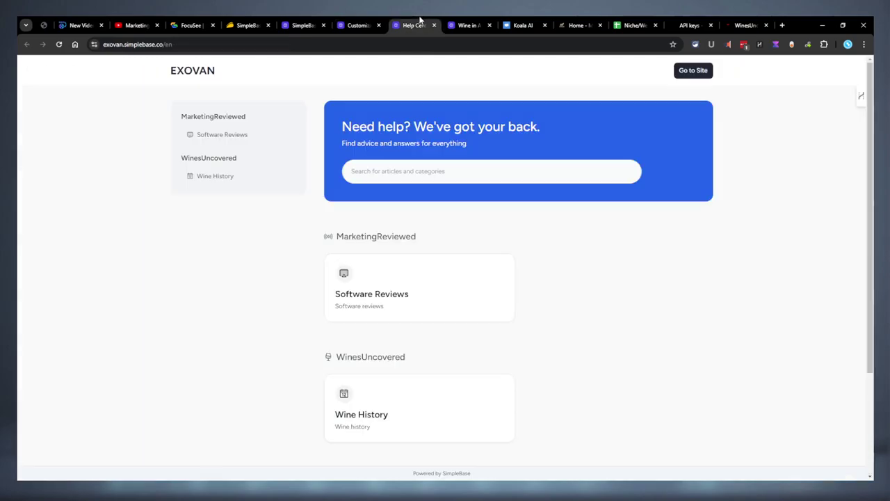
key(F5)
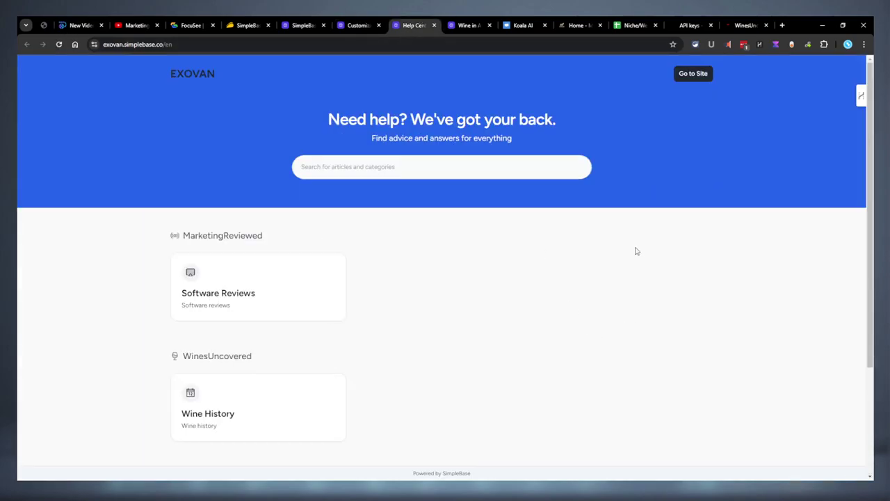
click(321, 24)
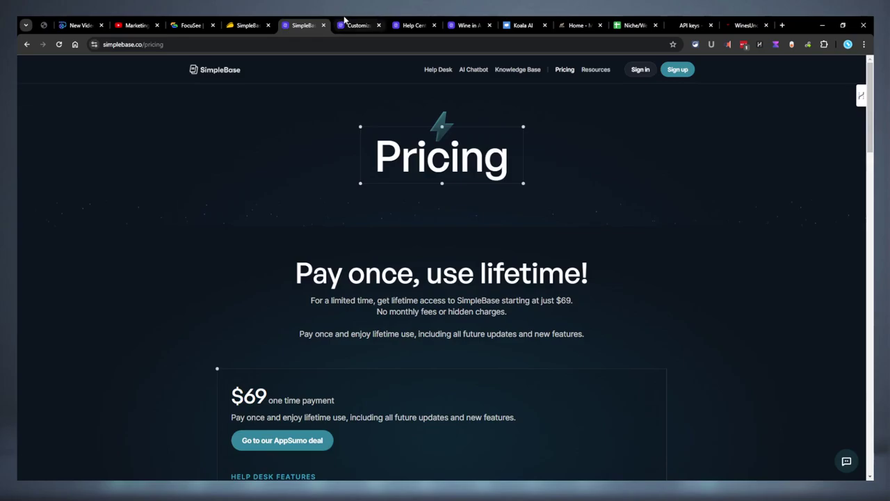
click(351, 23)
click(292, 21)
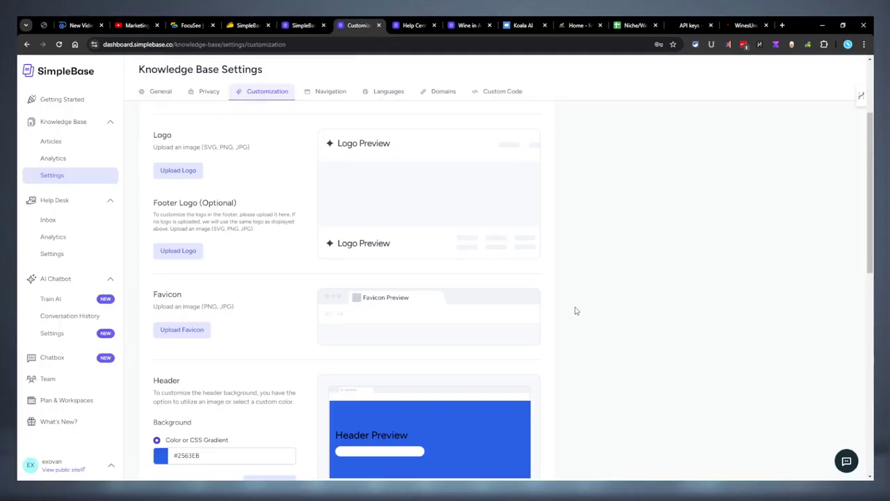
scroll(573, 313, up, 2)
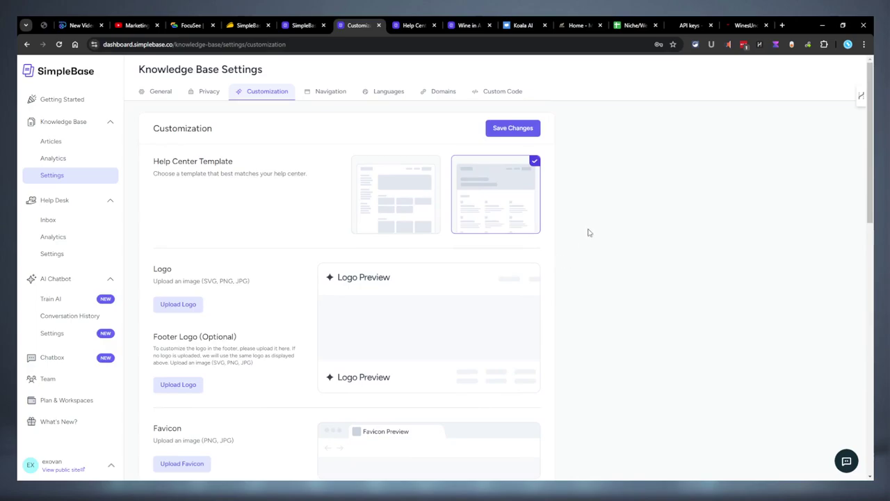
click(414, 25)
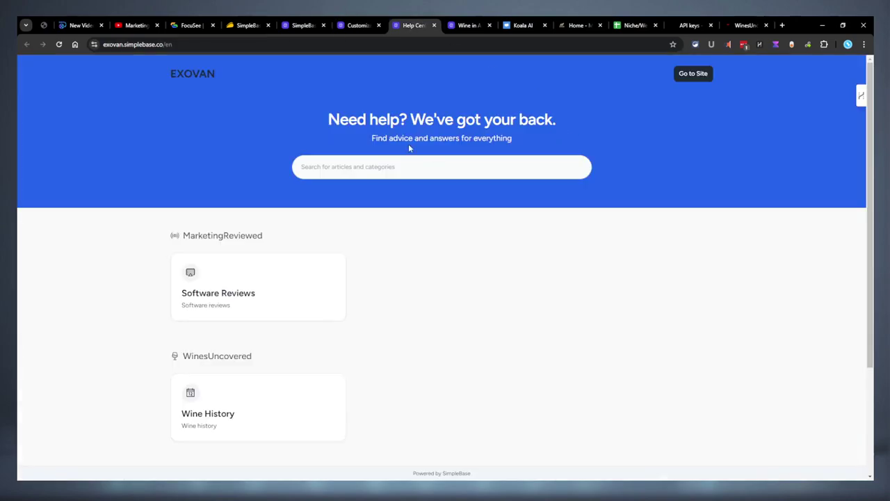
scroll(486, 244, down, 2)
click(467, 25)
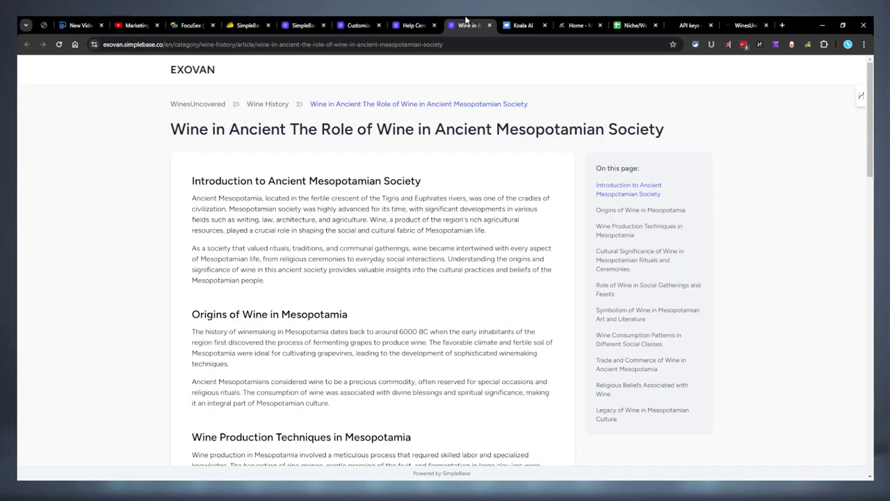
click(506, 20)
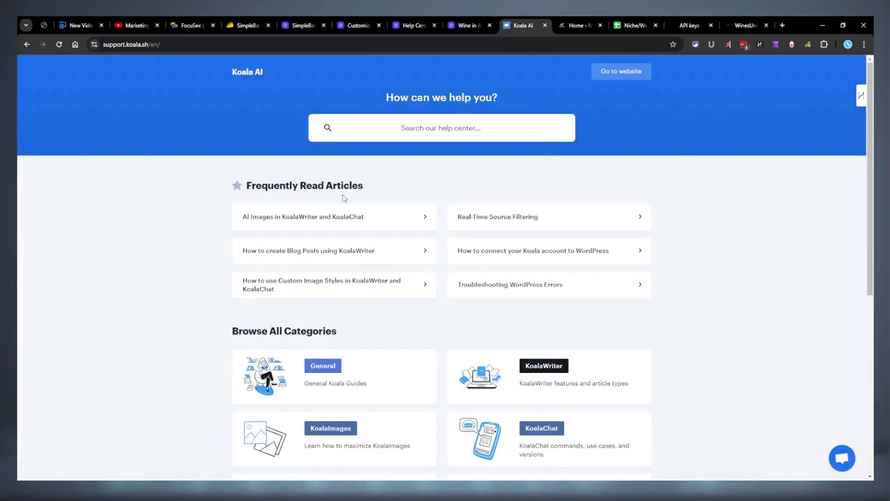
scroll(570, 346, down, 4)
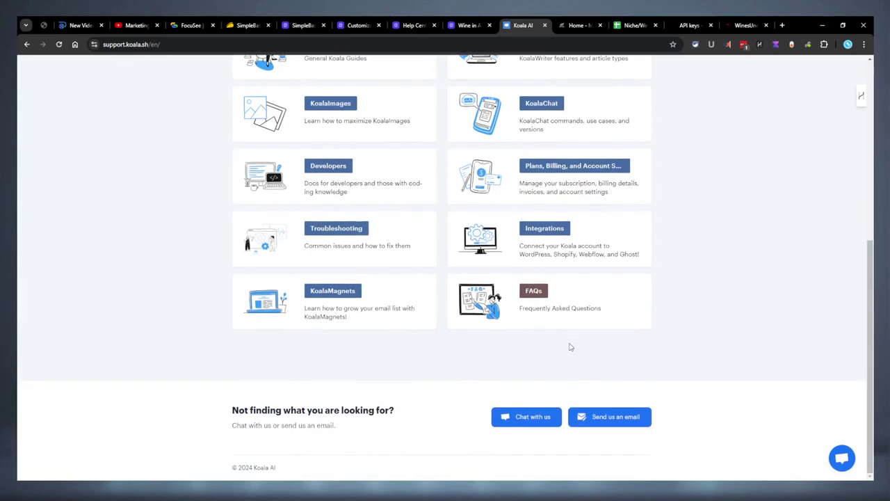
scroll(570, 346, up, 5)
click(414, 25)
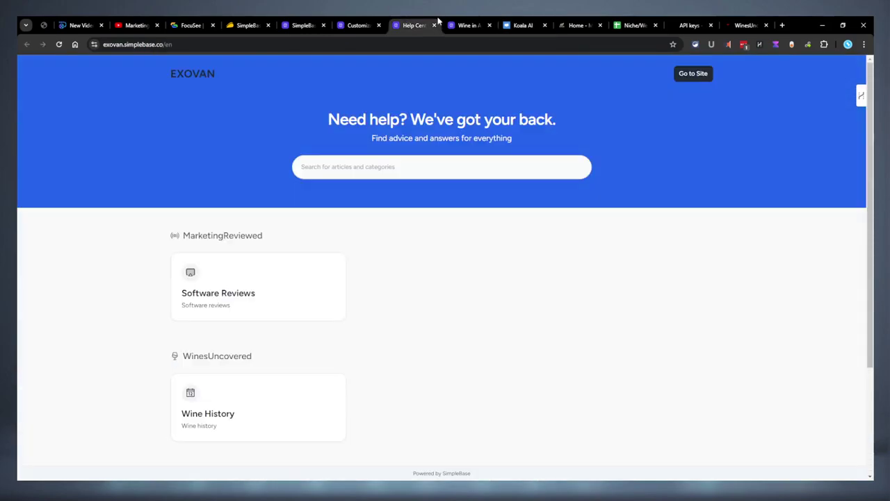
click(358, 23)
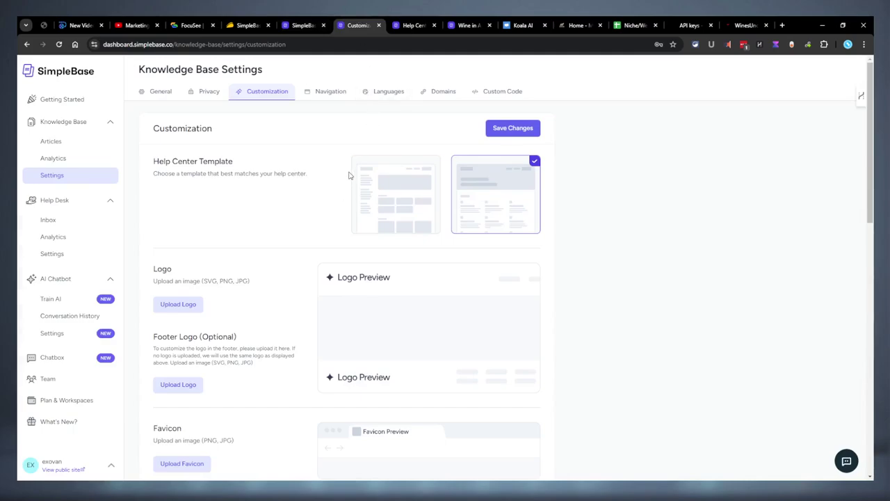
- Upload the WinesUncovered logo and confirm it shows in the help center header and footer
scroll(313, 184, down, 1)
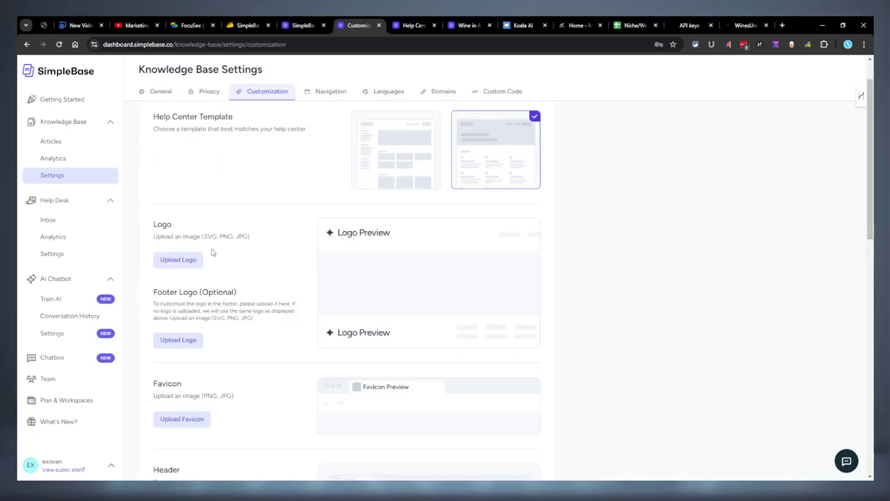
scroll(216, 202, up, 1)
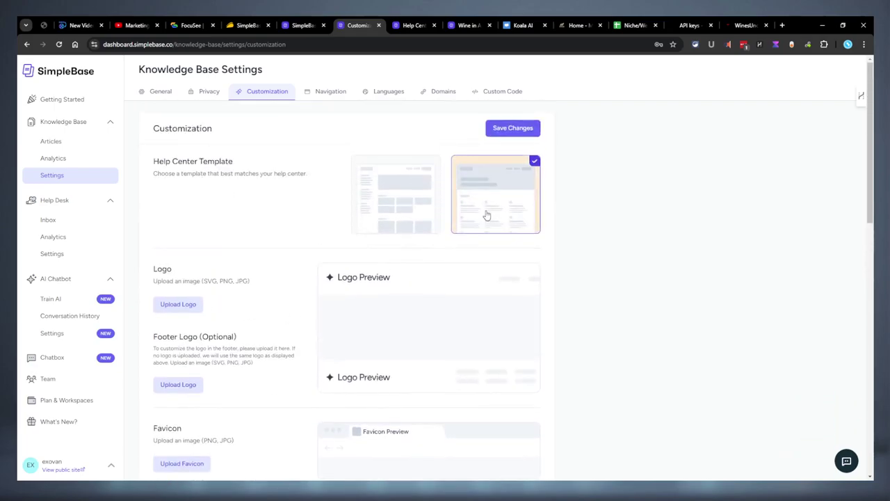
click(178, 303)
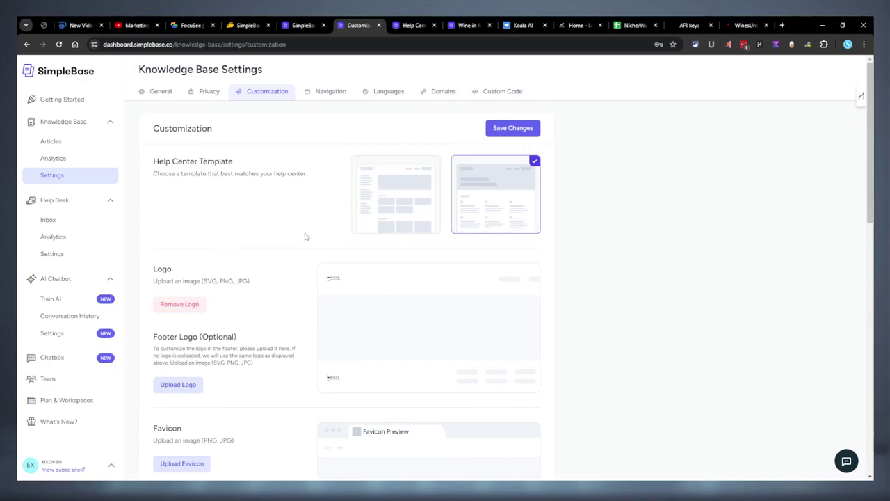
click(409, 24)
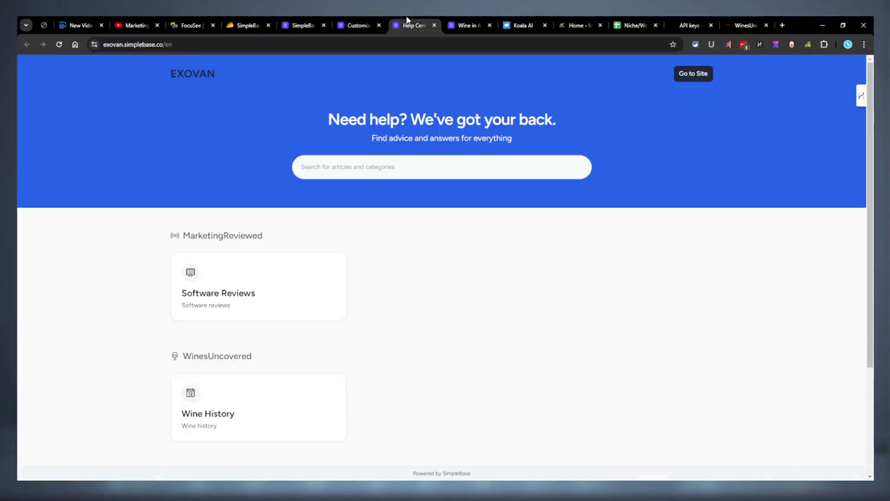
click(59, 44)
click(360, 25)
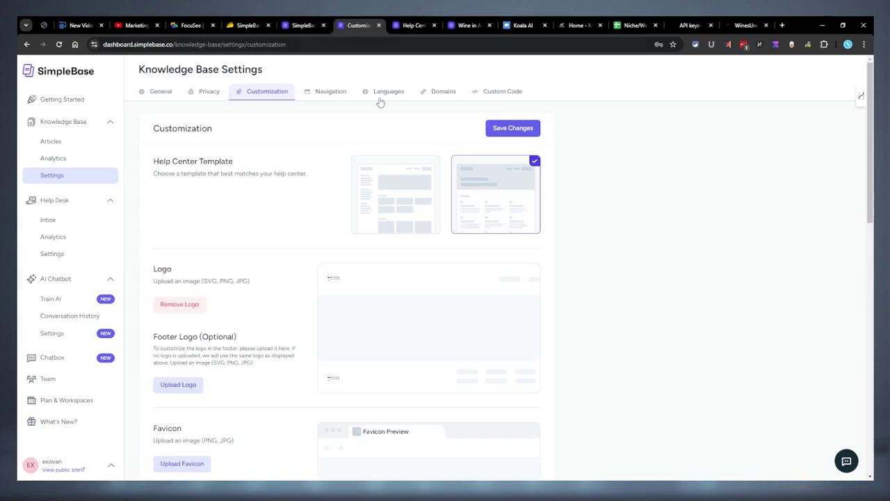
scroll(337, 292, down, 2)
click(408, 25)
scroll(304, 252, down, 3)
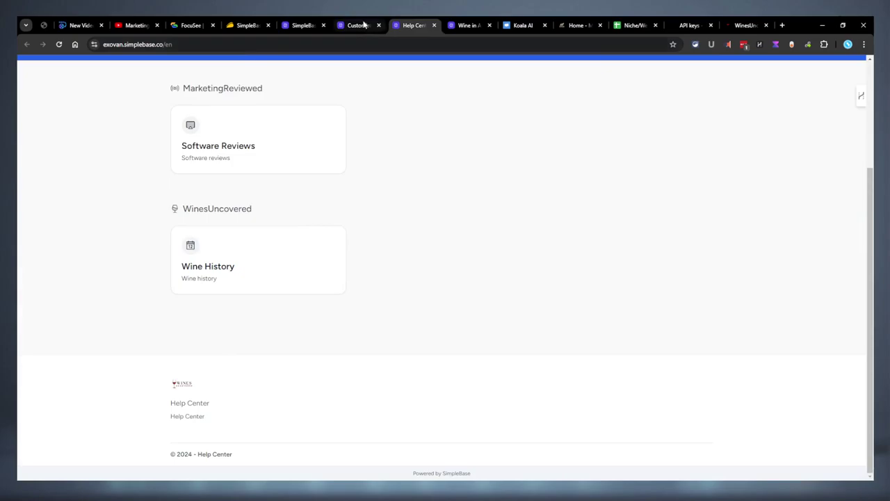
click(358, 25)
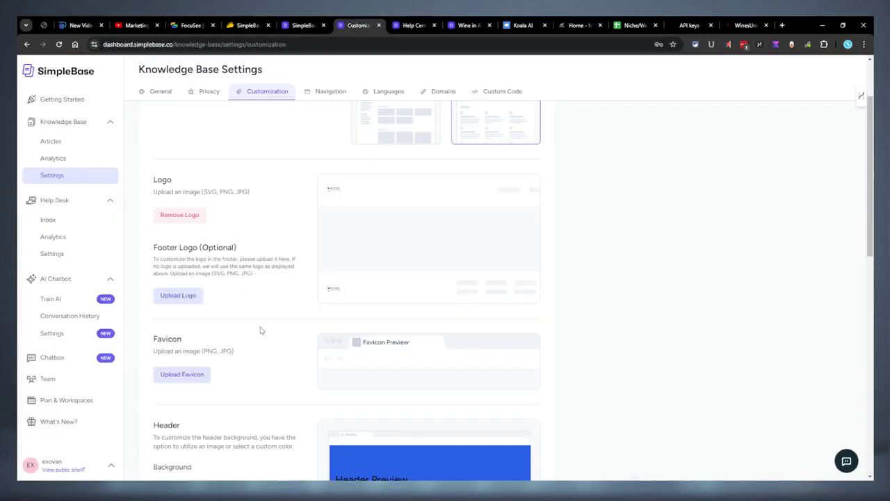
- Upload a favicon for the help center and check it on the public site
click(186, 375)
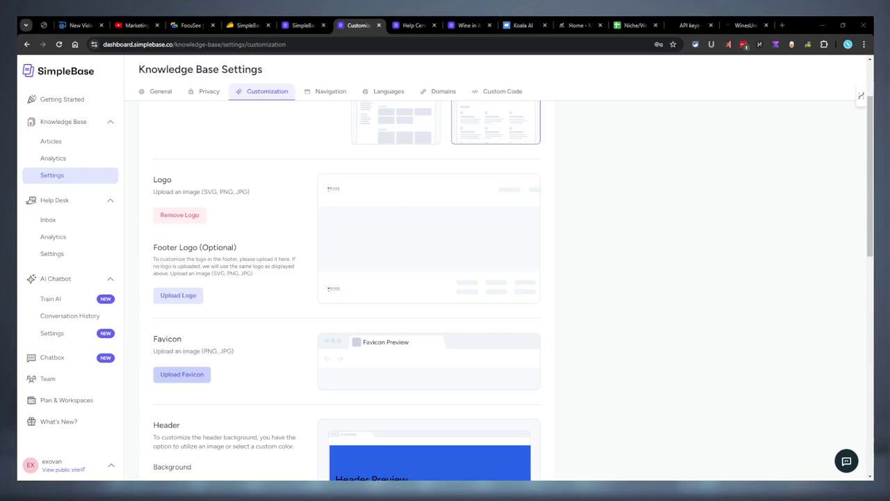
click(411, 25)
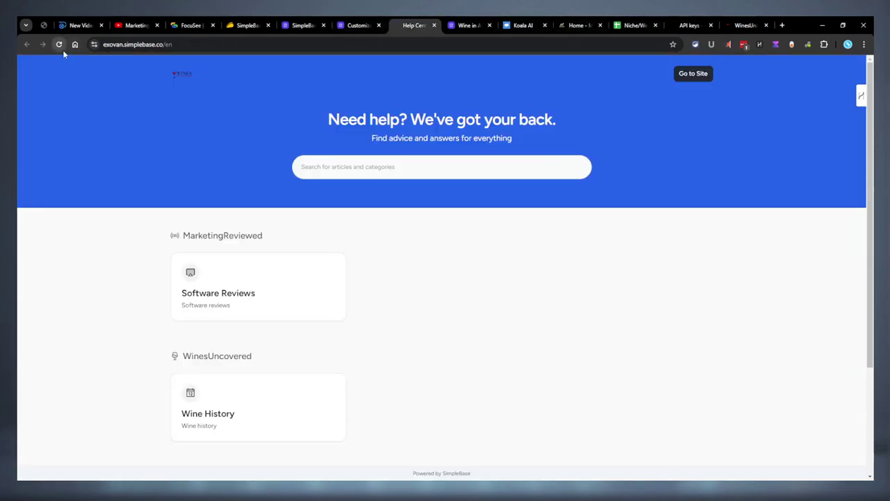
click(355, 24)
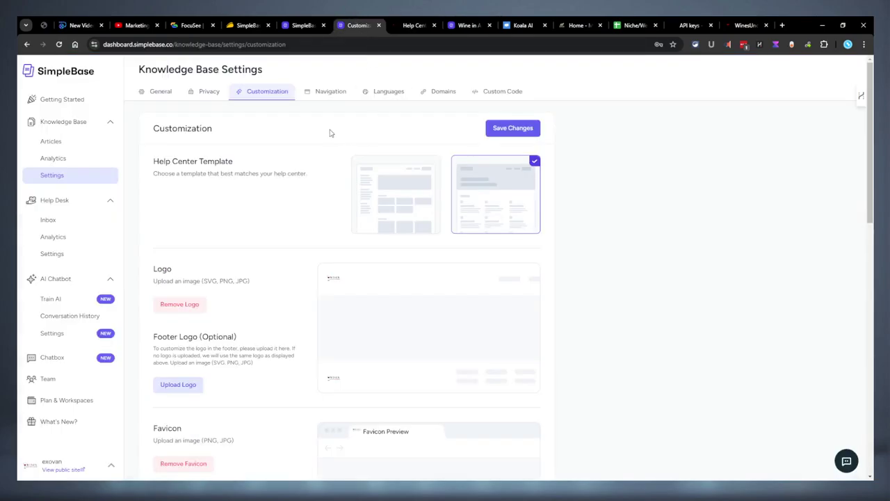
scroll(322, 129, down, 3)
- Try an Image header background, revert to Color, and check the public help center
scroll(230, 194, up, 3)
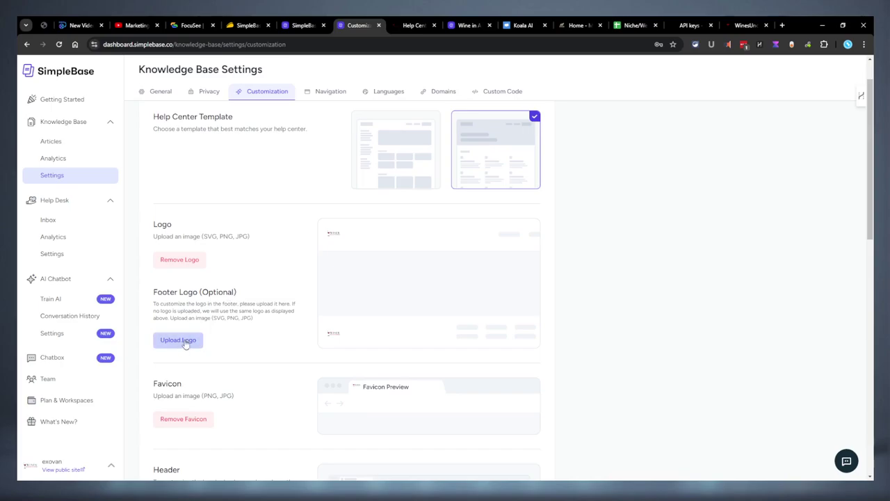
scroll(200, 341, down, 4)
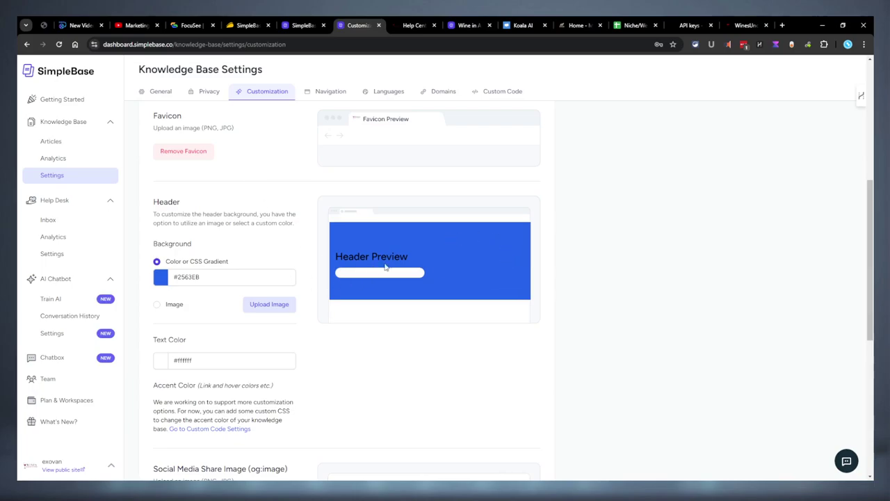
click(158, 305)
click(157, 261)
scroll(233, 224, down, 2)
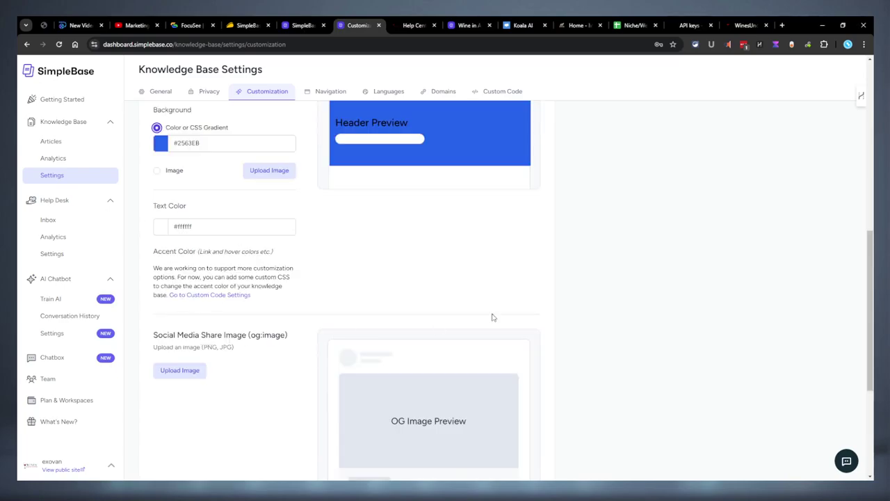
key(ctrl+Tab)
click(358, 25)
- Scroll through the remaining customization options and bring up the Privacy settings
scroll(271, 249, down, 2)
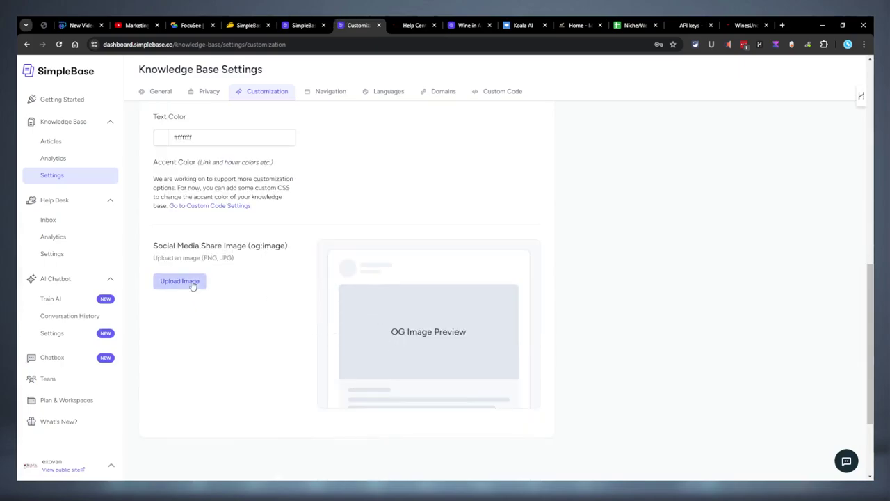
scroll(197, 286, up, 3)
scroll(271, 222, down, 3)
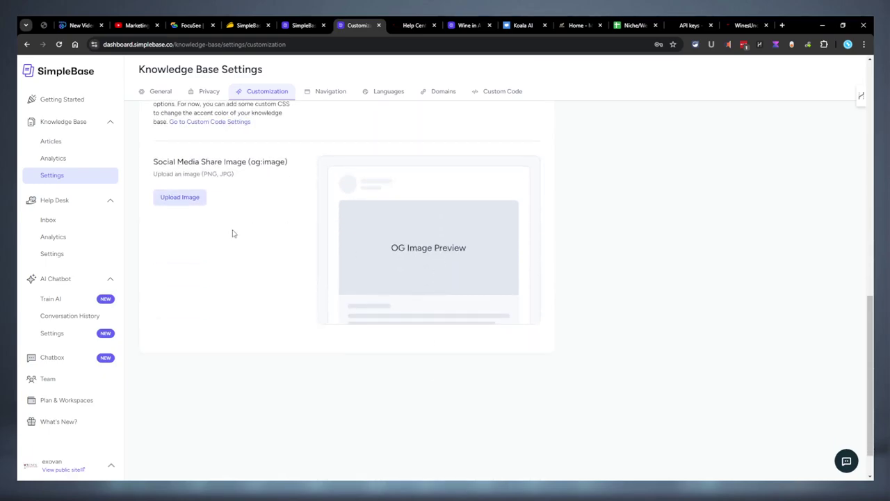
scroll(292, 347, up, 4)
click(208, 91)
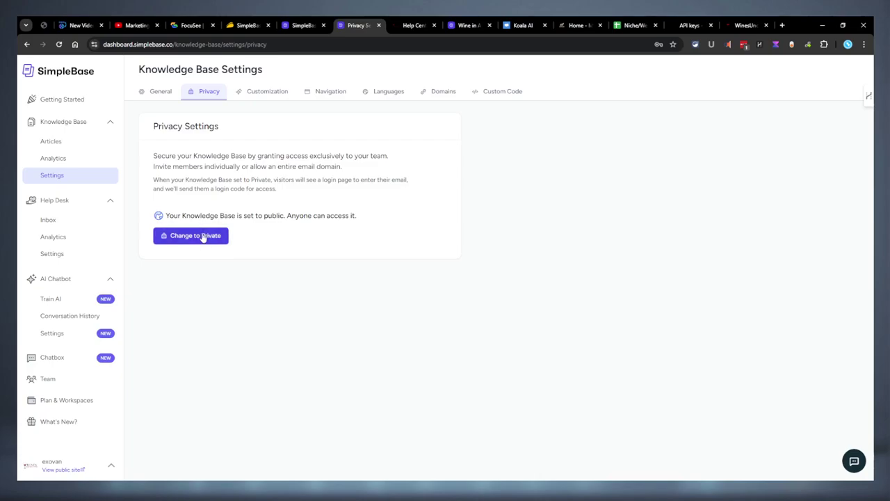
- Set website name WinesUncovered and the homepage link, disable SimpleBase branding, and save
click(160, 93)
click(247, 173)
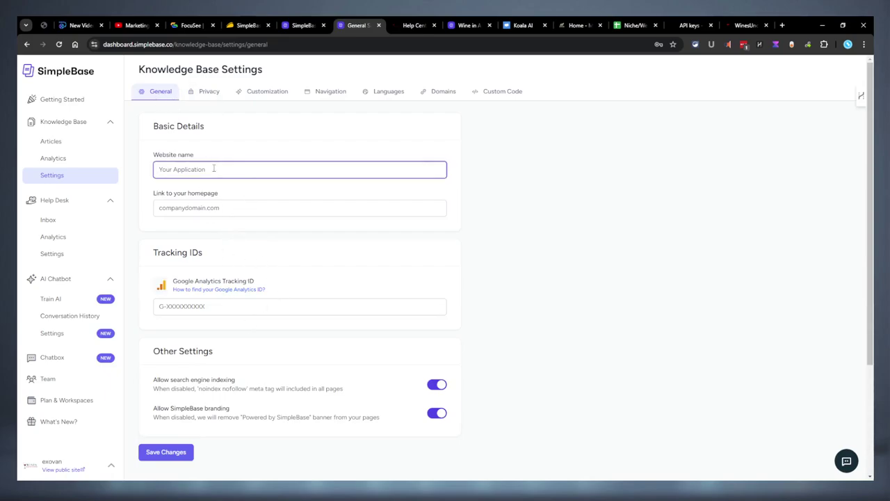
click(236, 209)
text(https://www.winesuncovered.com/)
click(280, 169)
text(WinesUncovered)
scroll(344, 170, down, 2)
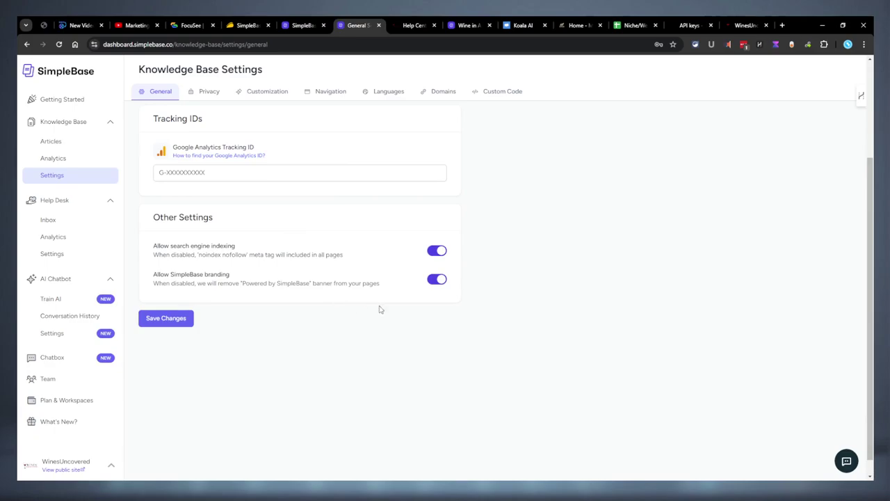
click(434, 282)
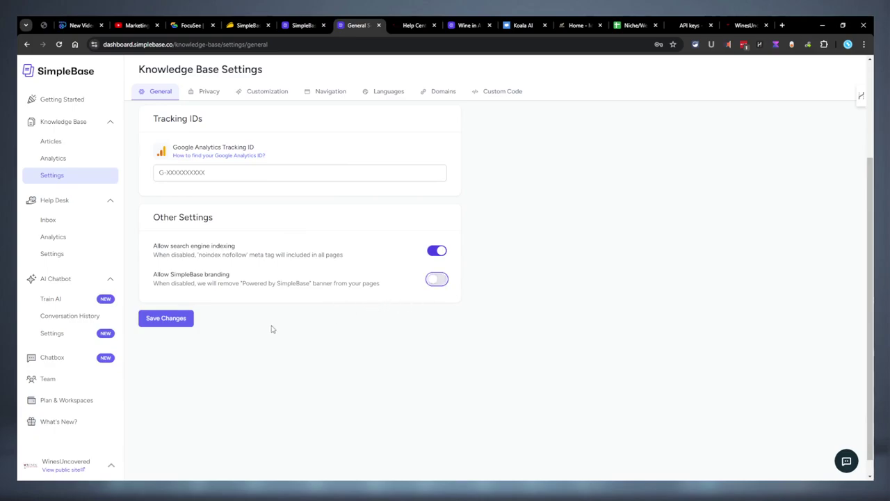
click(177, 319)
- Glance at the wine article, then scroll through the Getting Started checklist from the dashboard
click(459, 25)
click(356, 25)
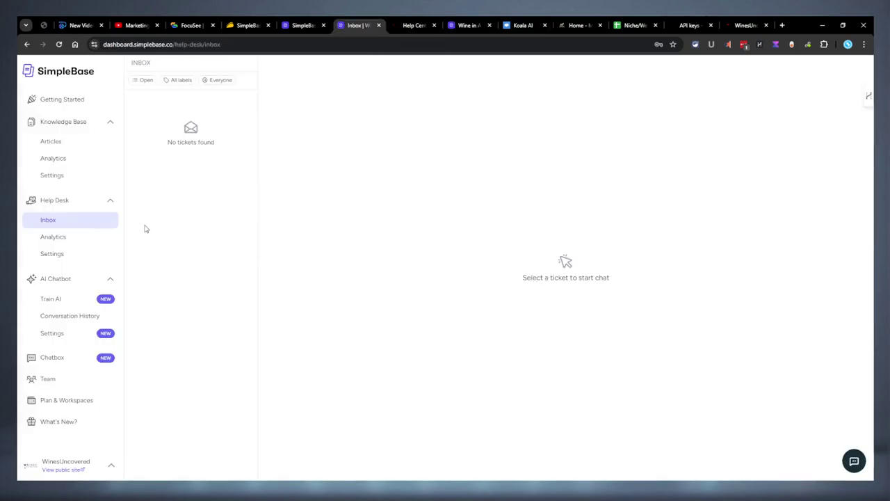
click(57, 100)
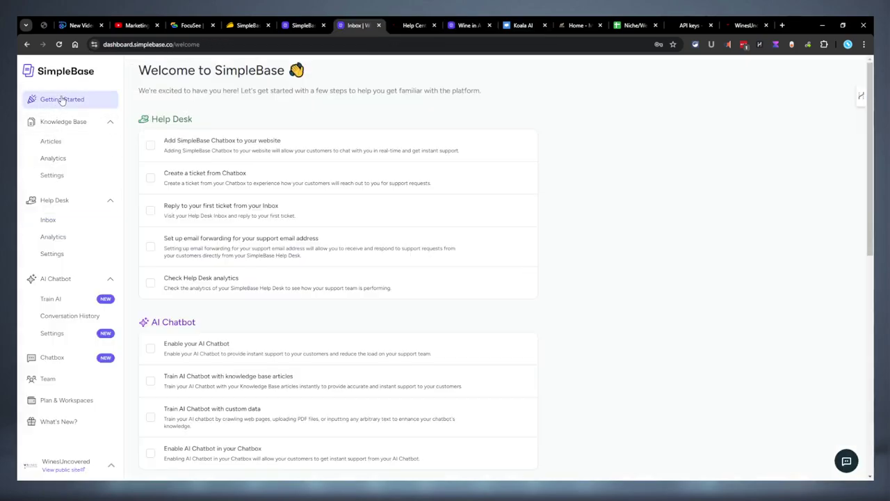
scroll(190, 215, down, 10)
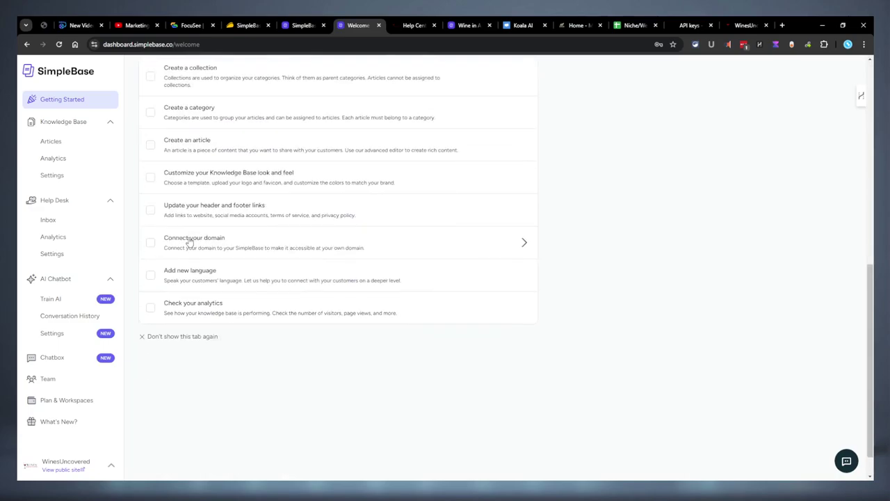
scroll(190, 240, up, 1)
scroll(195, 292, up, 6)
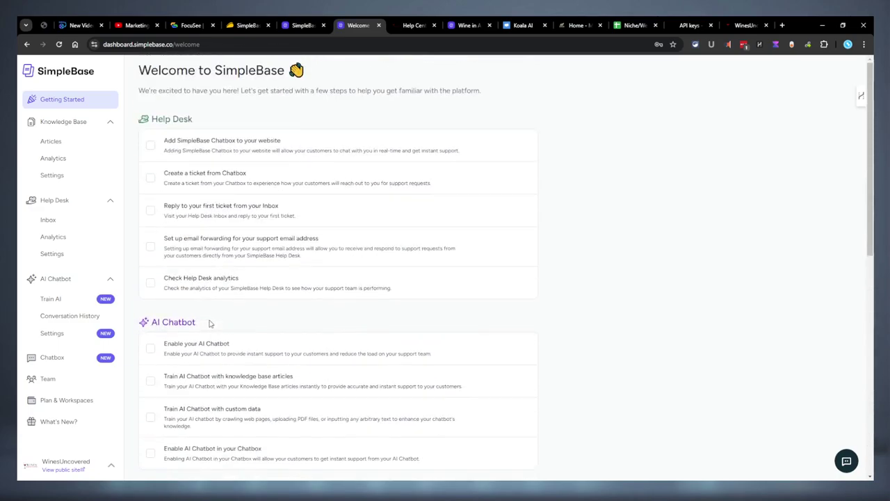
scroll(320, 226, down, 6)
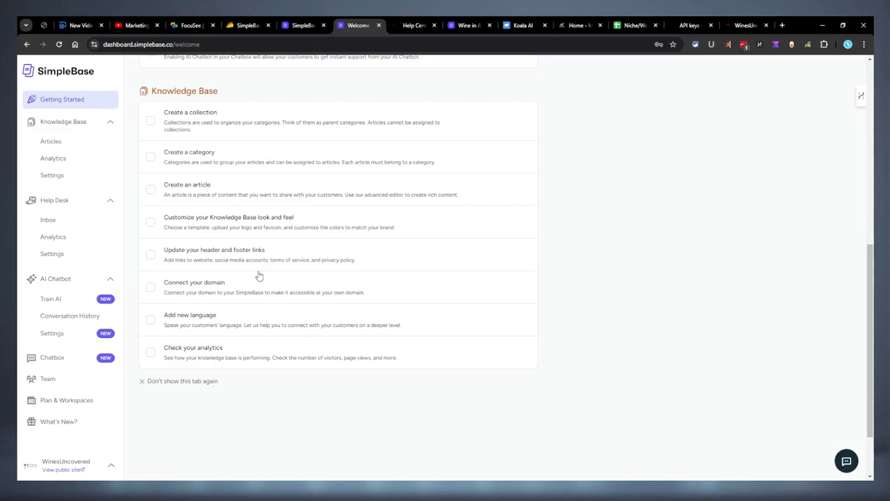
scroll(261, 278, up, 3)
scroll(261, 277, down, 3)
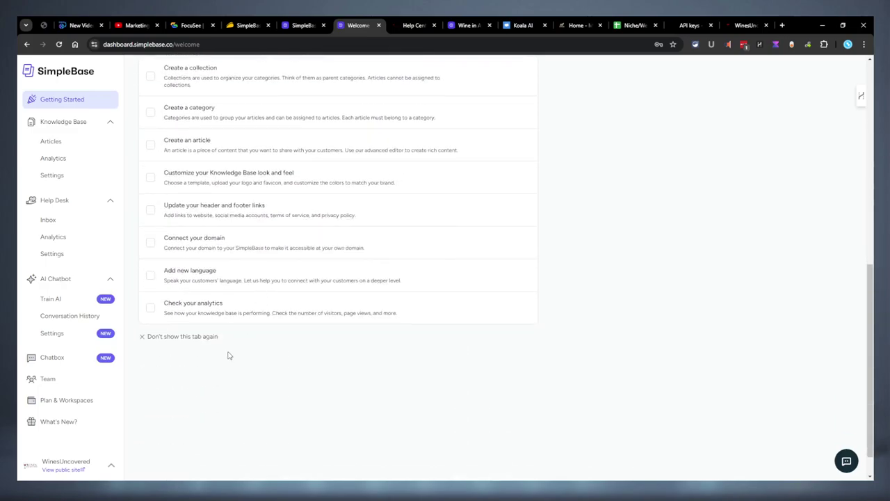
scroll(219, 359, up, 1)
- Expand WinesUncovered in Articles to see Wine History, preview the help center, then open Analytics
click(72, 145)
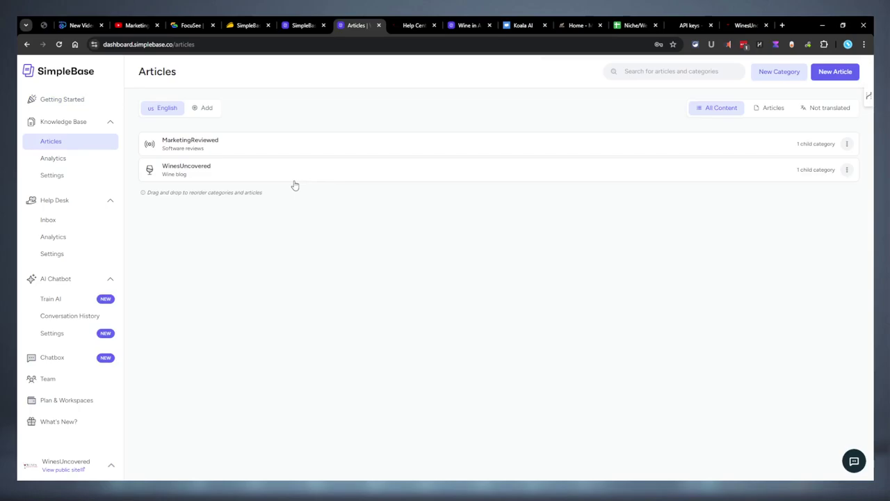
click(315, 178)
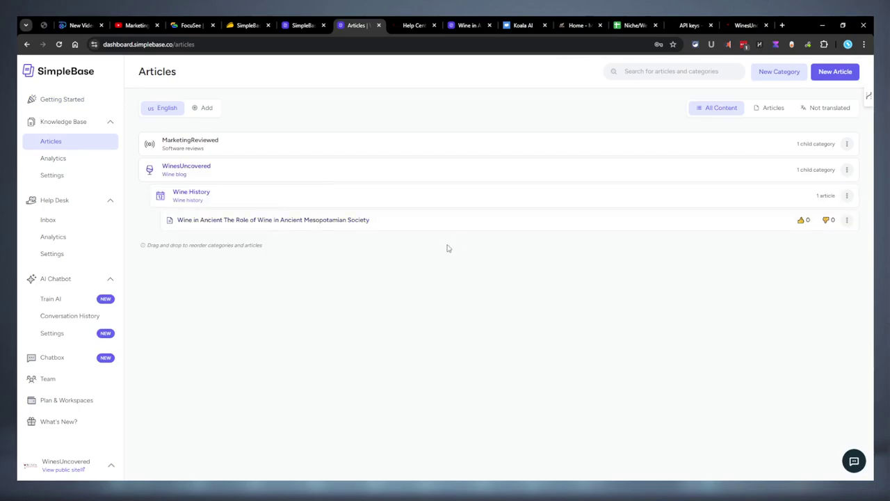
click(400, 20)
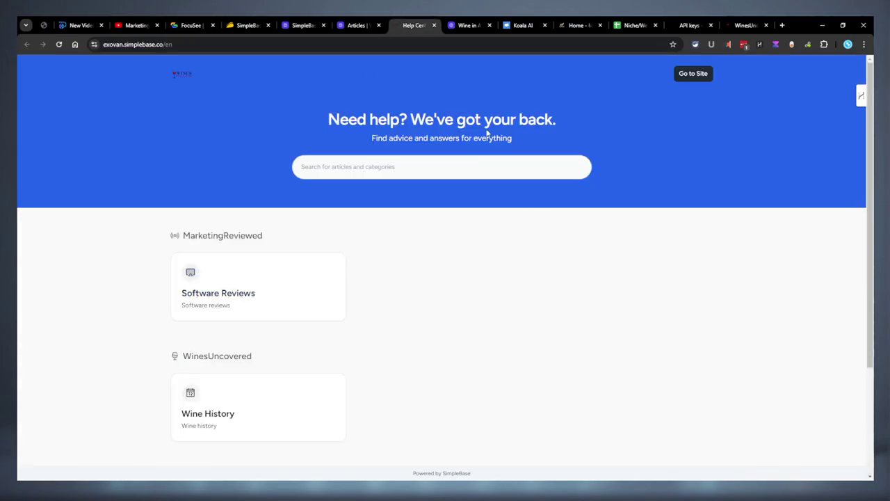
click(354, 25)
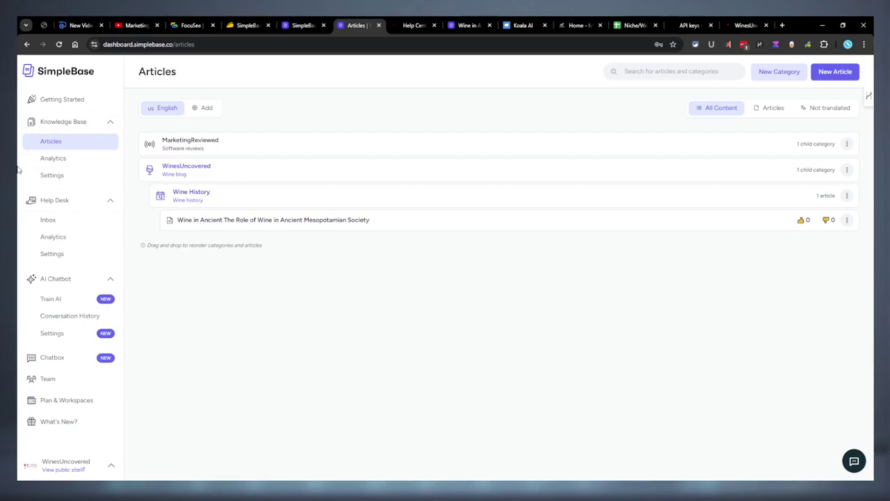
click(60, 160)
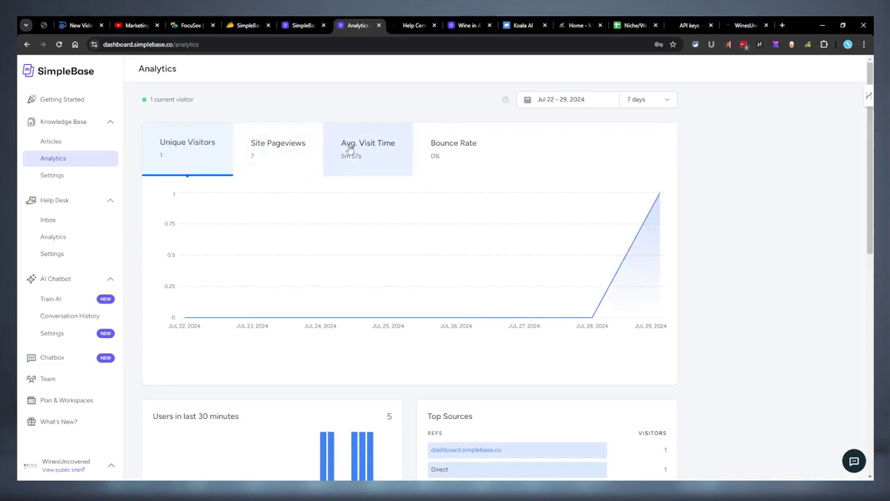
- Visit Settings, Custom Code, Inbox, Conversation History, AI Chatbot Settings, Chatbox and Team, ending on Plan & Workspaces
scroll(306, 171, down, 3)
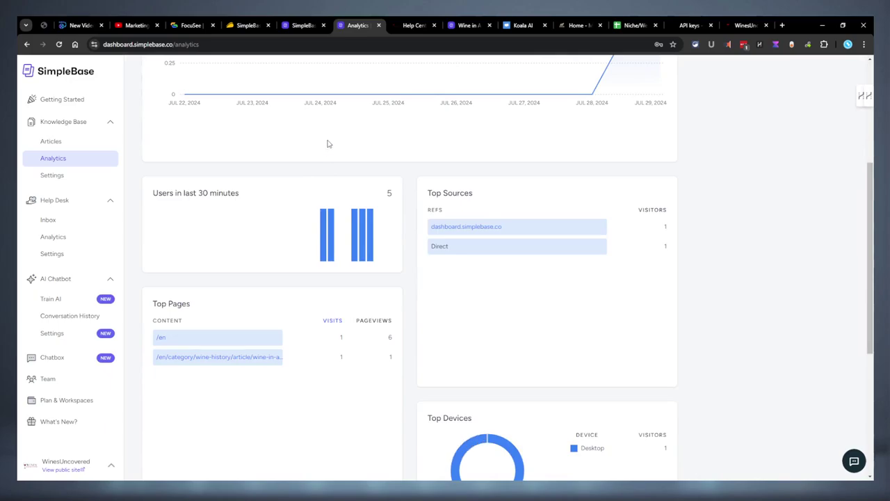
click(54, 174)
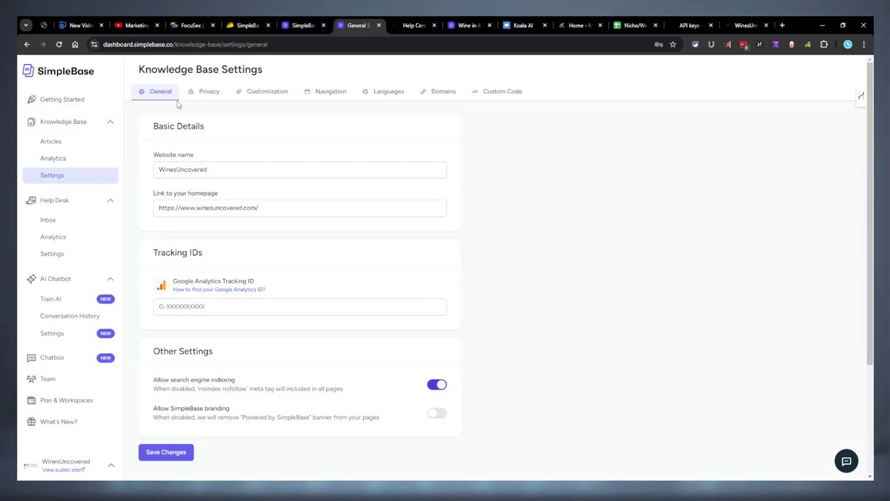
click(501, 91)
click(71, 222)
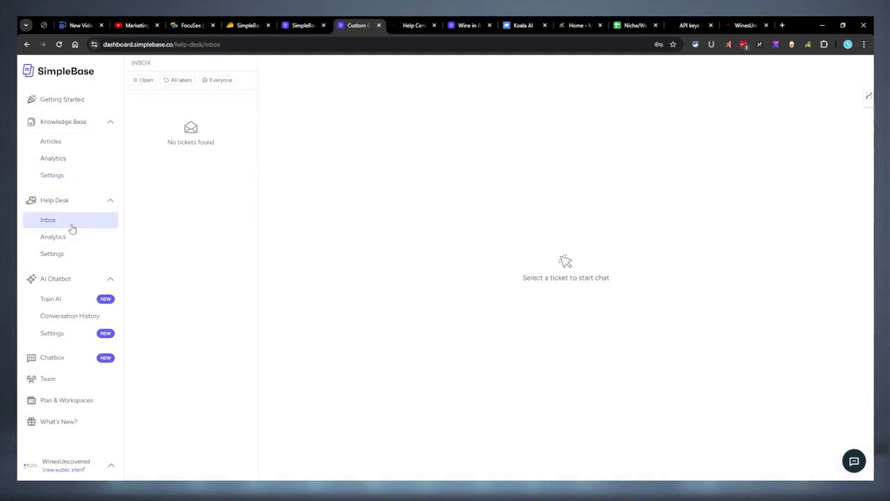
click(70, 317)
click(56, 332)
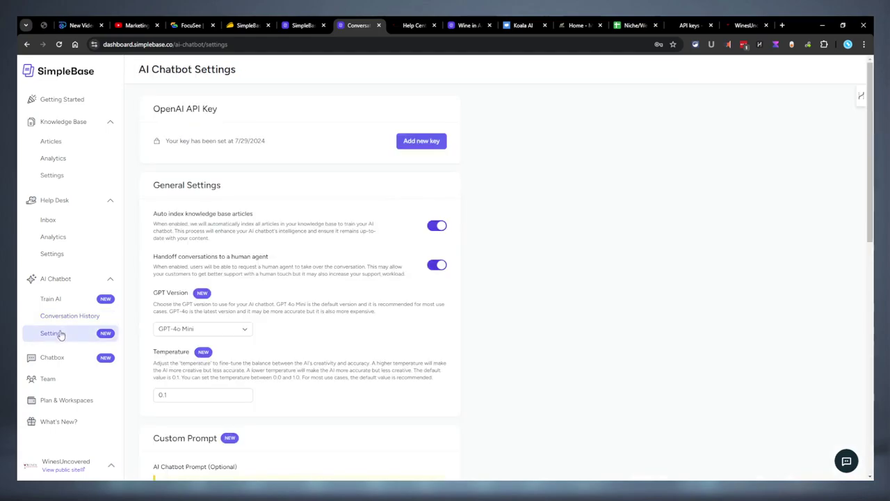
click(53, 357)
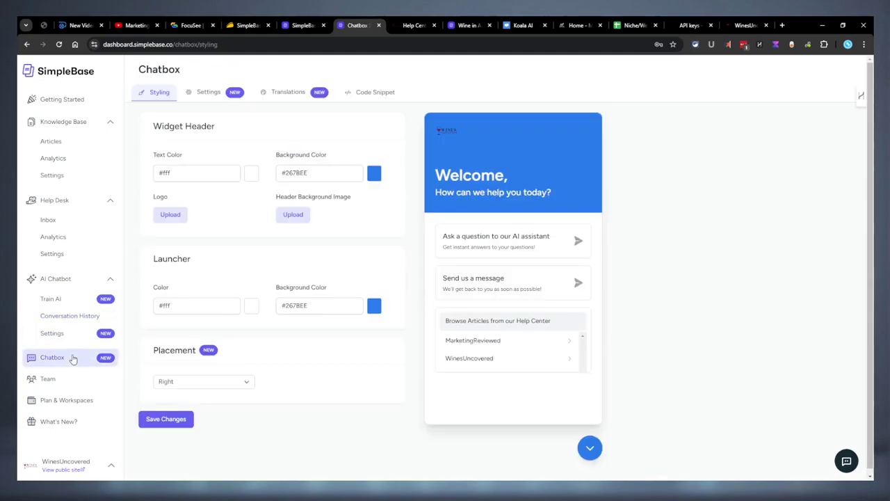
click(43, 380)
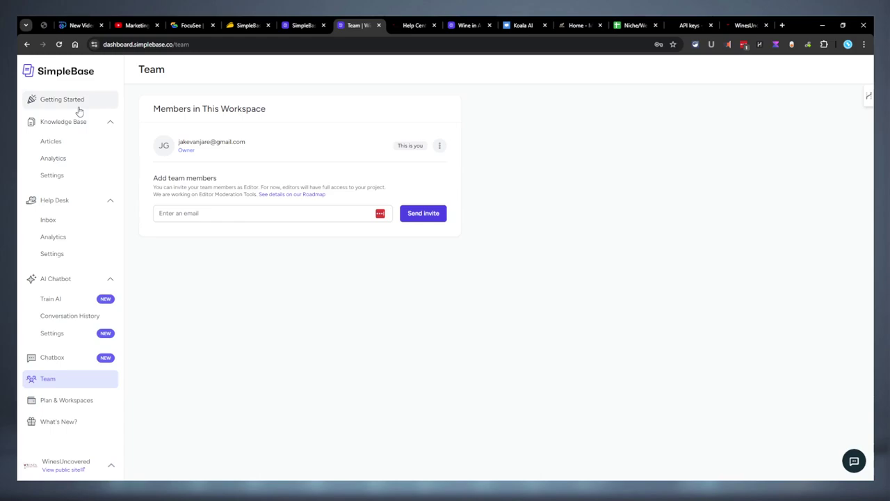
click(57, 399)
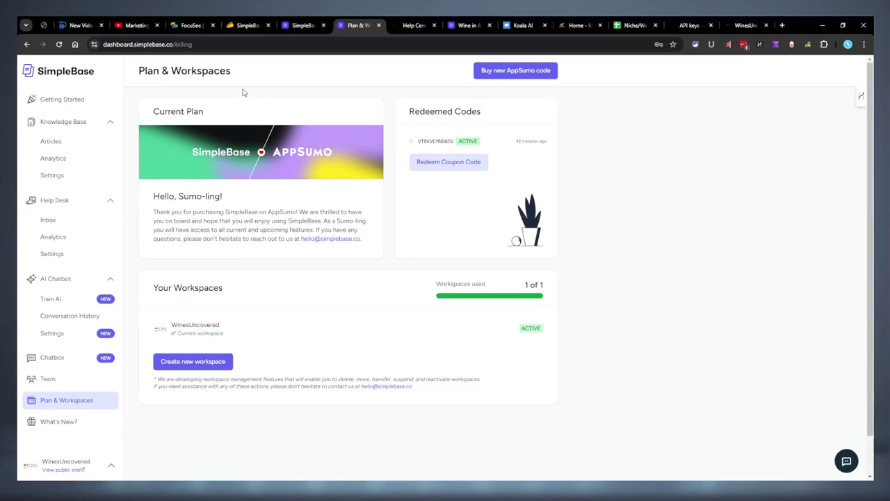
- Go to the Magai website in a new tab and sign in with Google
click(782, 25)
text(magai.co)
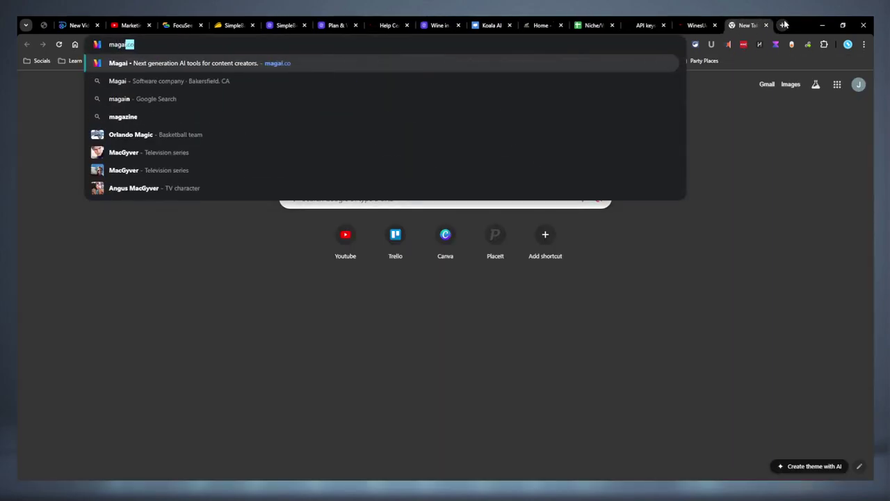
key(Return)
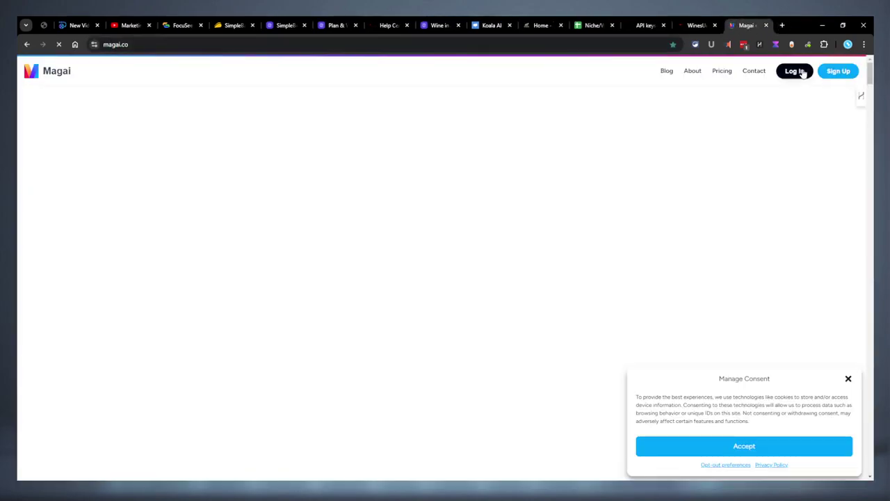
click(797, 71)
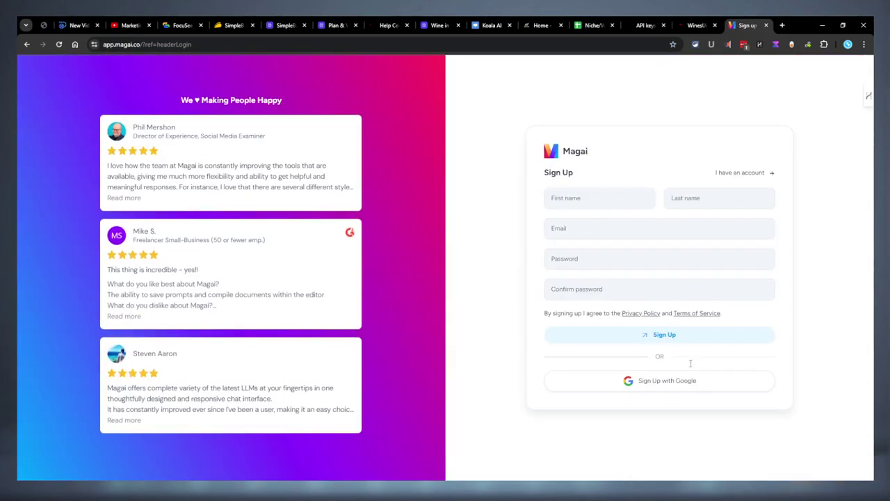
click(640, 395)
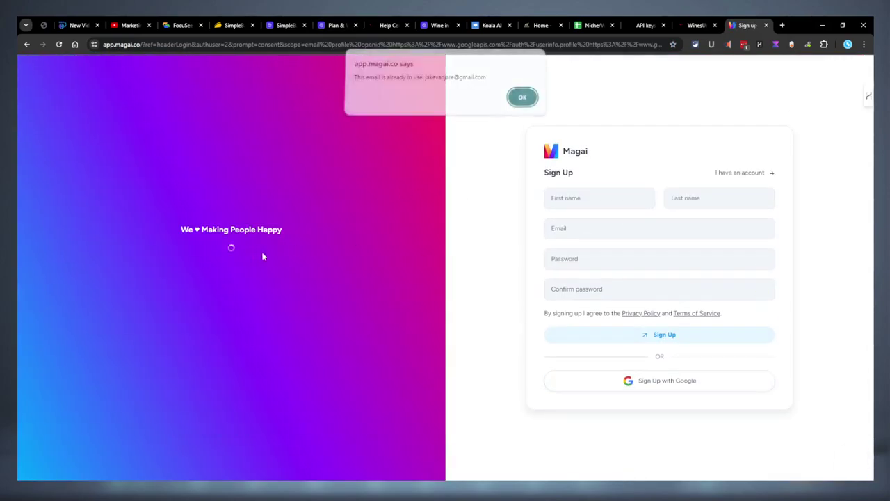
click(520, 102)
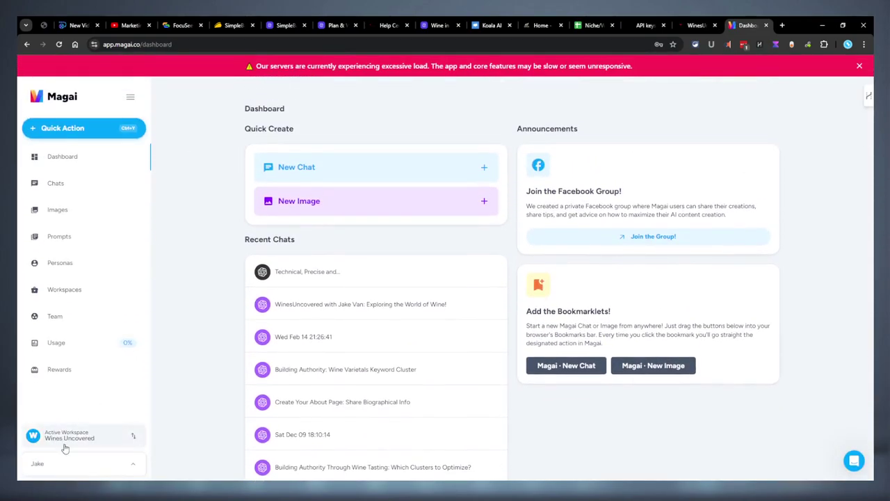
- Start a new chat from the quick action list and dismiss the server-load warning
click(76, 182)
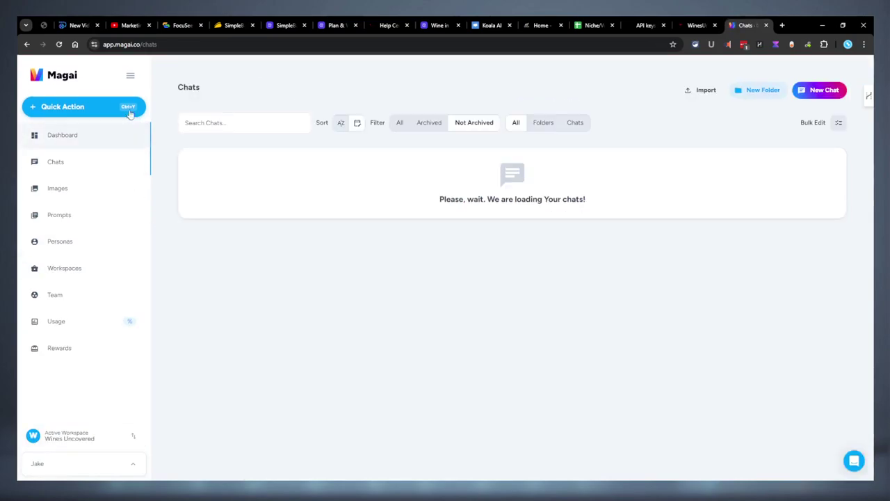
key(ctrl+k)
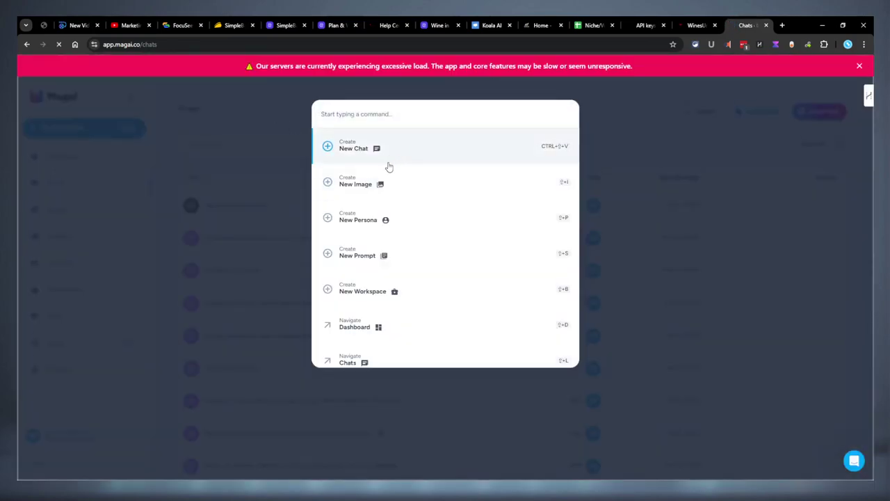
click(389, 164)
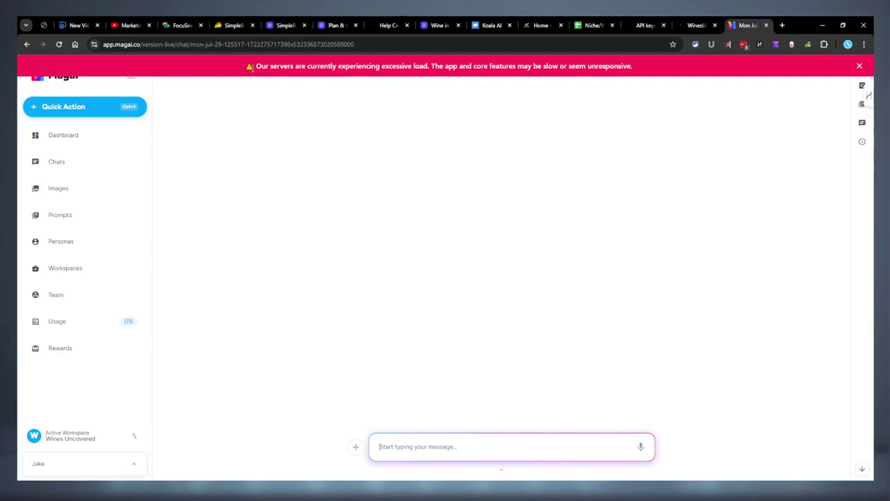
drag(249, 68, 645, 70)
click(860, 66)
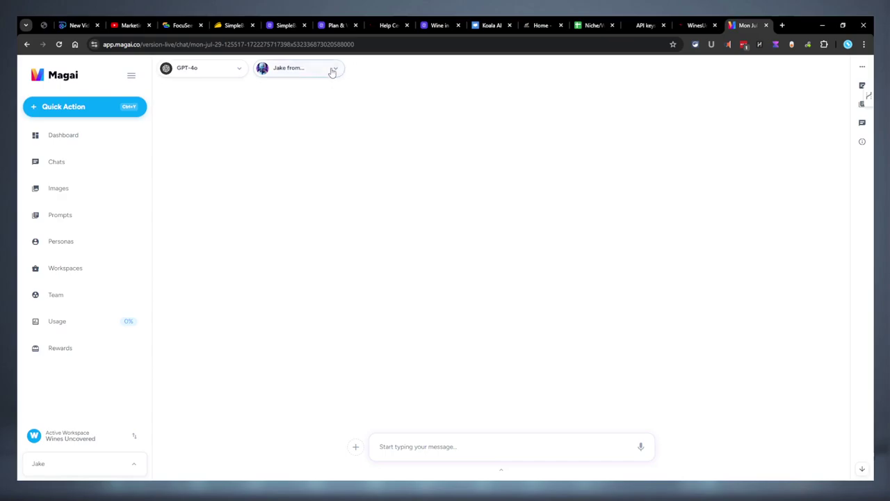
click(215, 72)
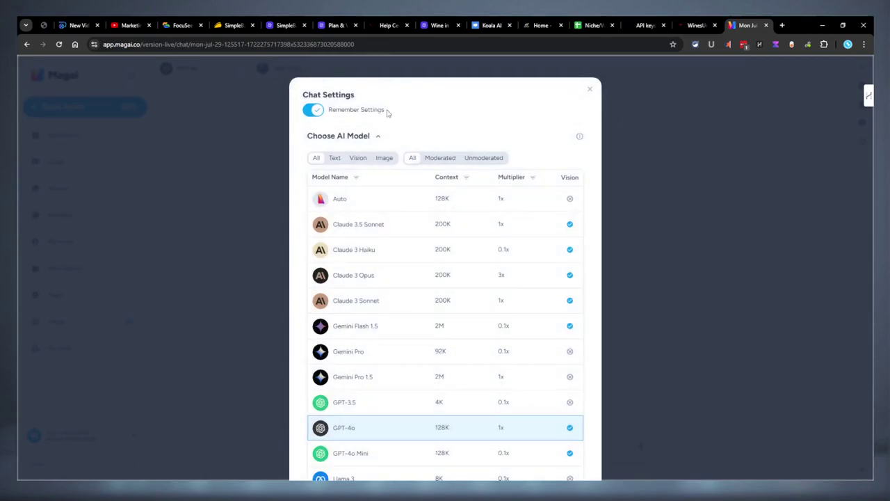
scroll(376, 115, down, 2)
scroll(483, 229, down, 1)
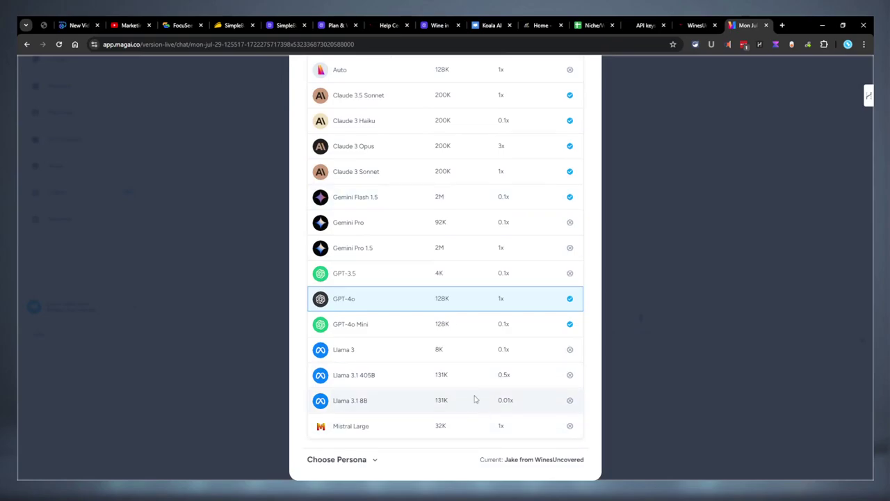
scroll(473, 397, up, 3)
scroll(536, 197, down, 3)
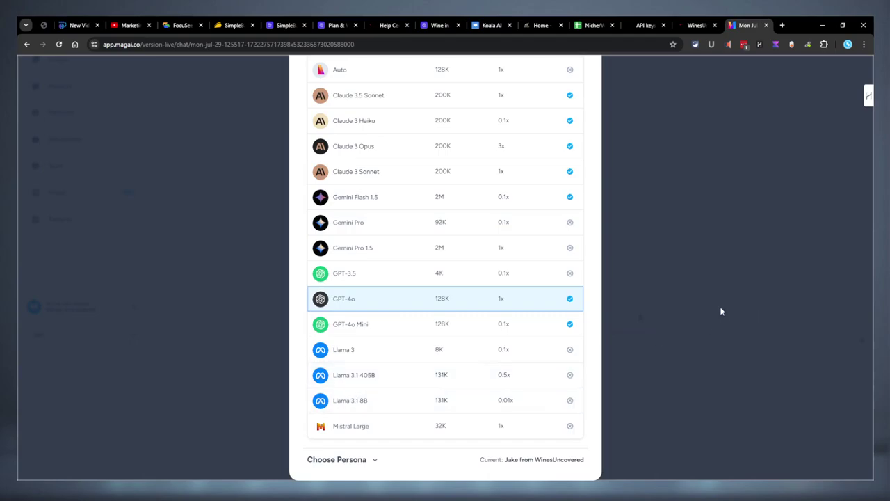
click(705, 280)
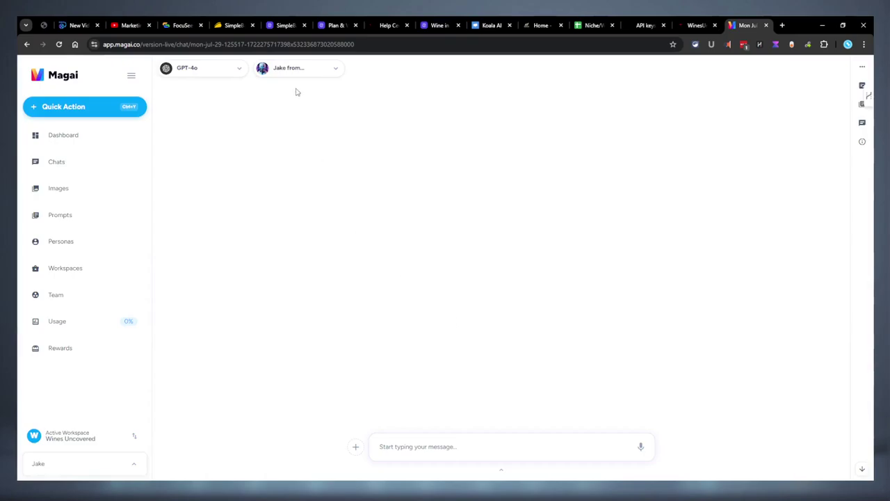
click(281, 69)
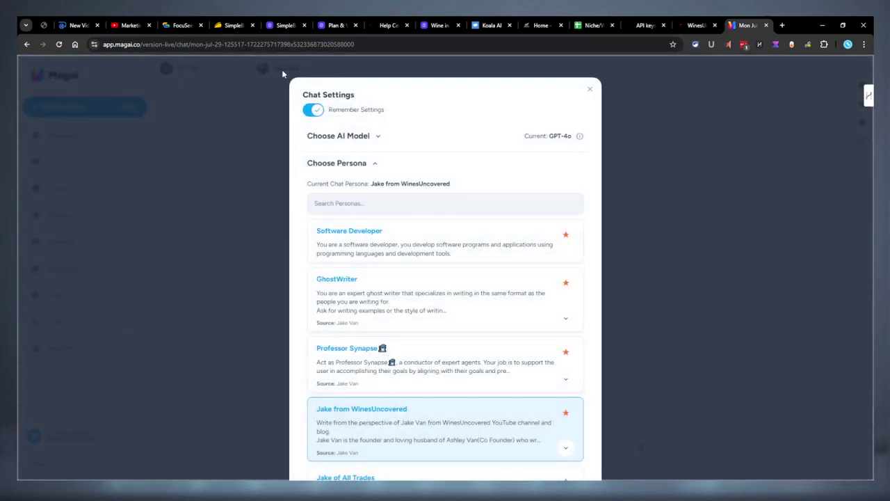
scroll(466, 228, down, 1)
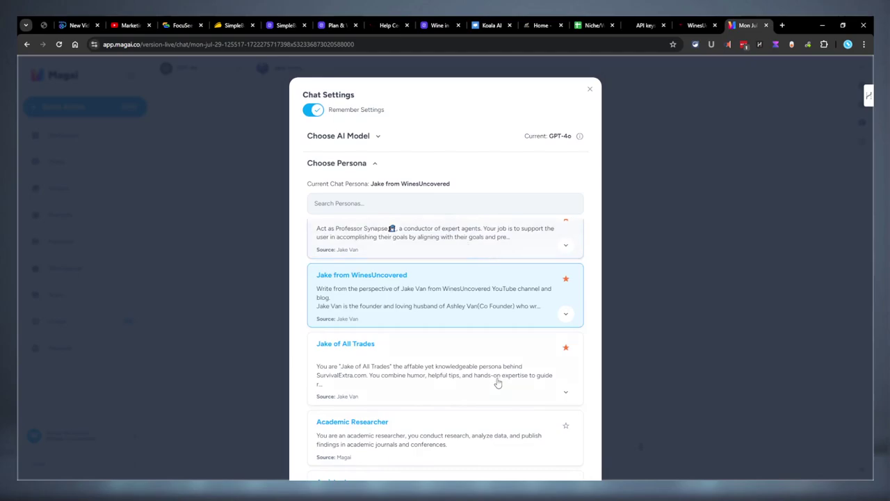
scroll(498, 382, up, 1)
scroll(493, 361, down, 2)
scroll(493, 361, up, 2)
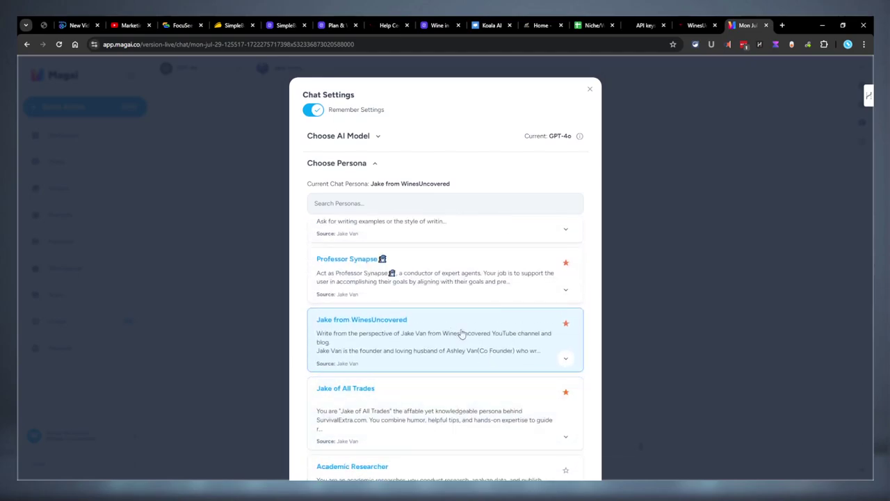
click(673, 282)
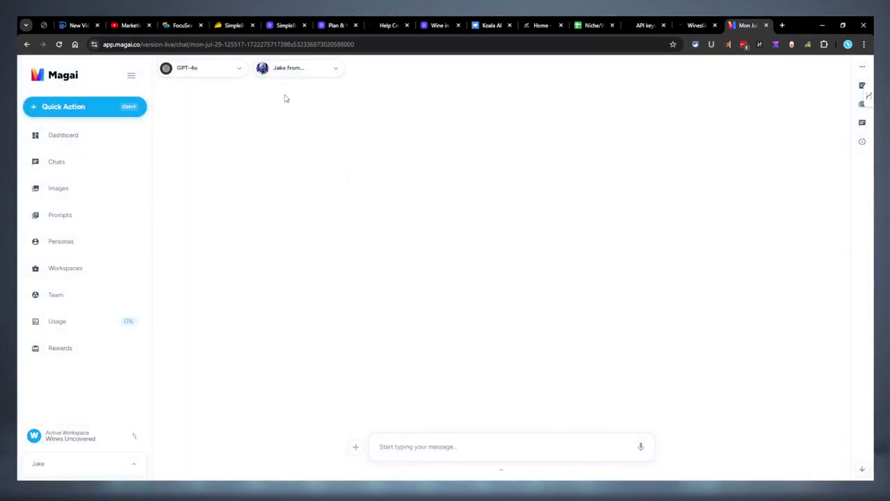
click(289, 68)
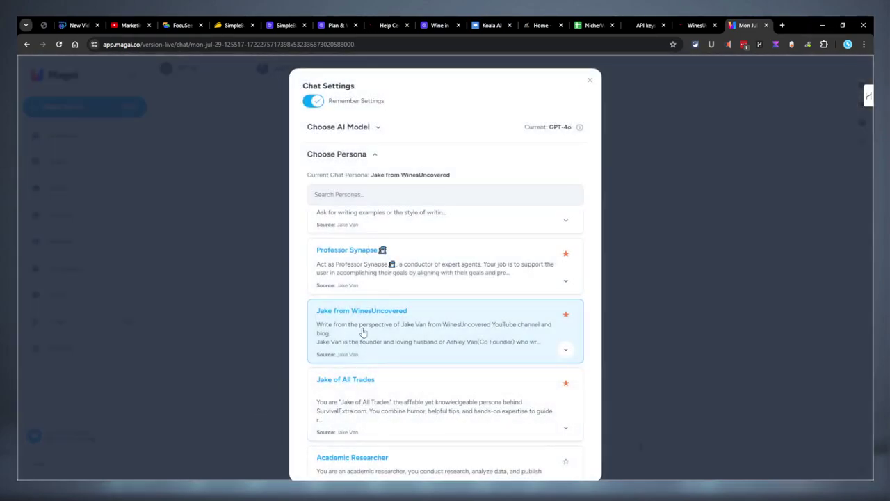
click(266, 283)
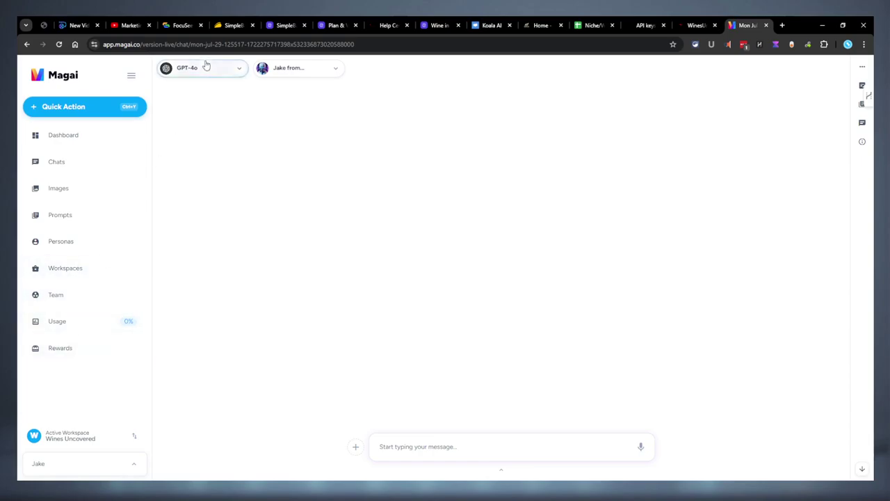
- Read the WinesUncovered Privacy Policy from the footer, close it, and open Magai's Personas
click(703, 23)
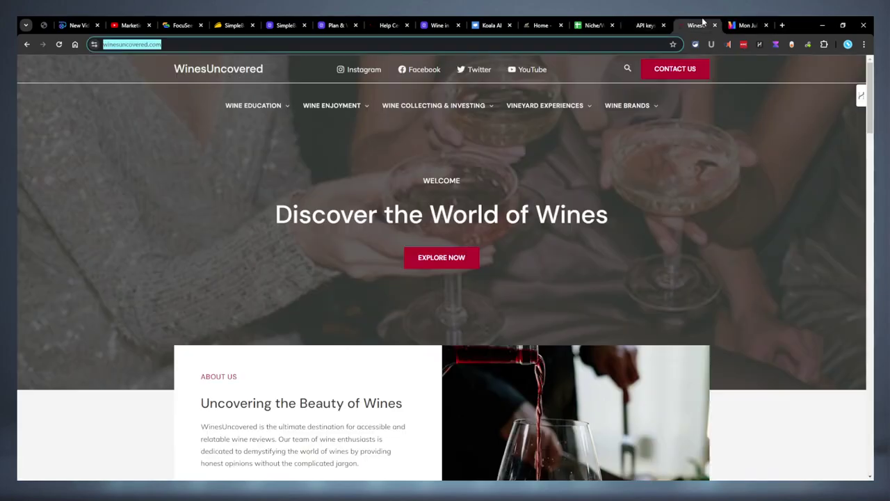
scroll(528, 288, down, 15)
click(551, 276)
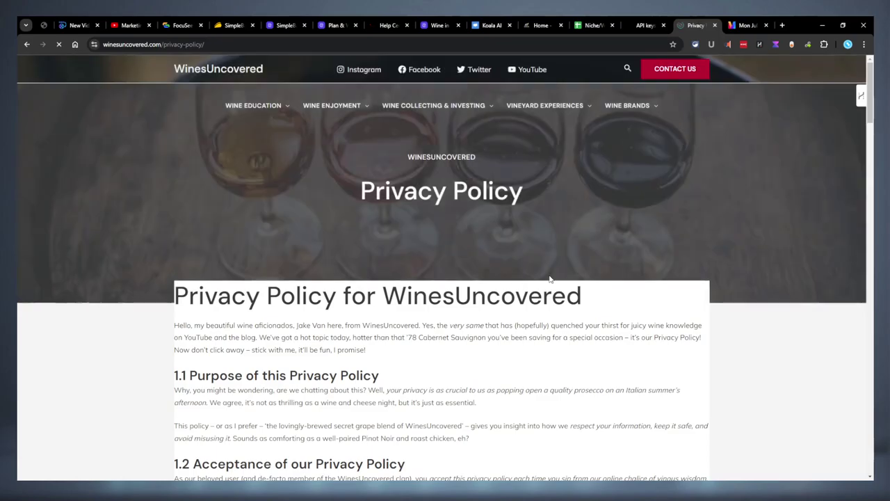
scroll(528, 264, down, 4)
scroll(323, 327, up, 2)
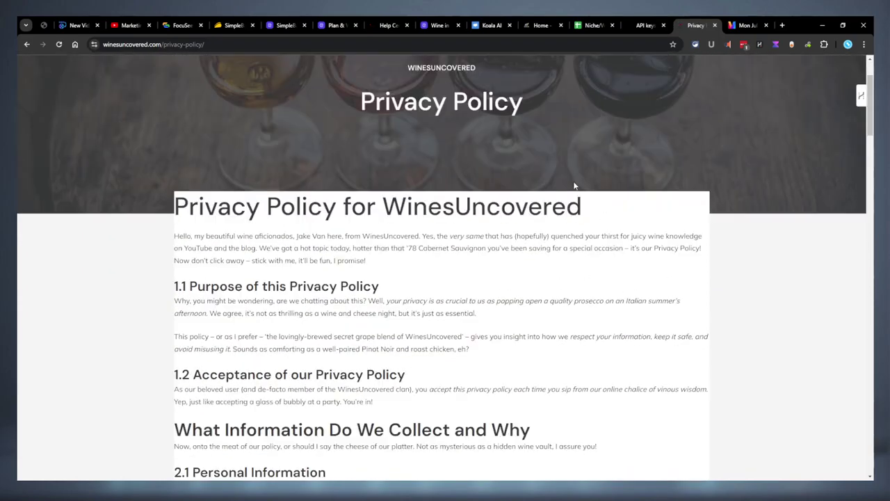
click(714, 25)
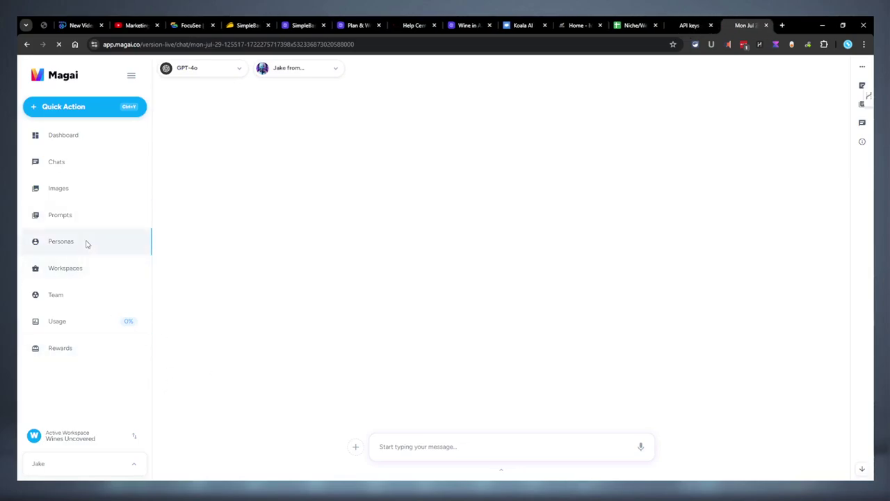
click(60, 242)
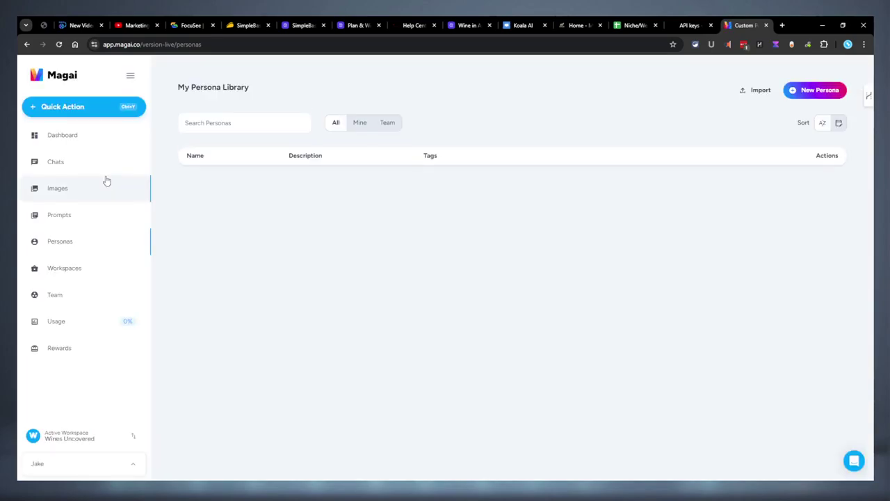
- Review the SimpleBase pricing and Plan & Workspaces pages, then the Getting Started page
click(308, 21)
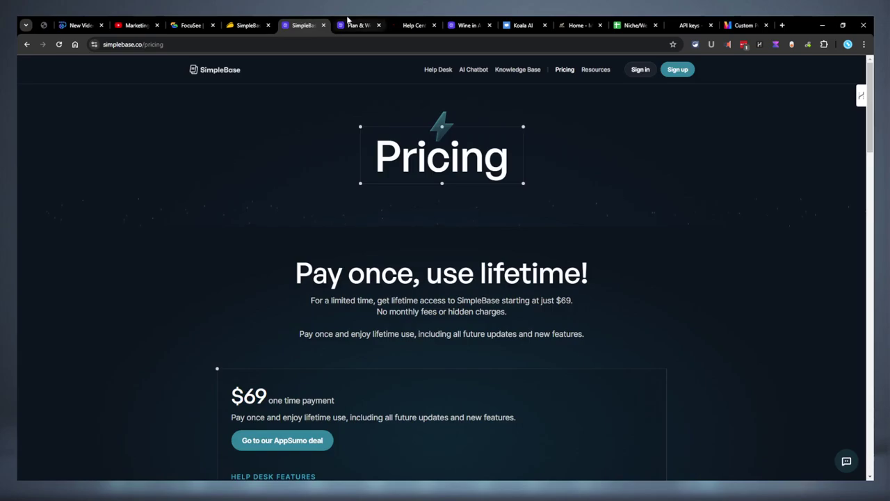
click(347, 20)
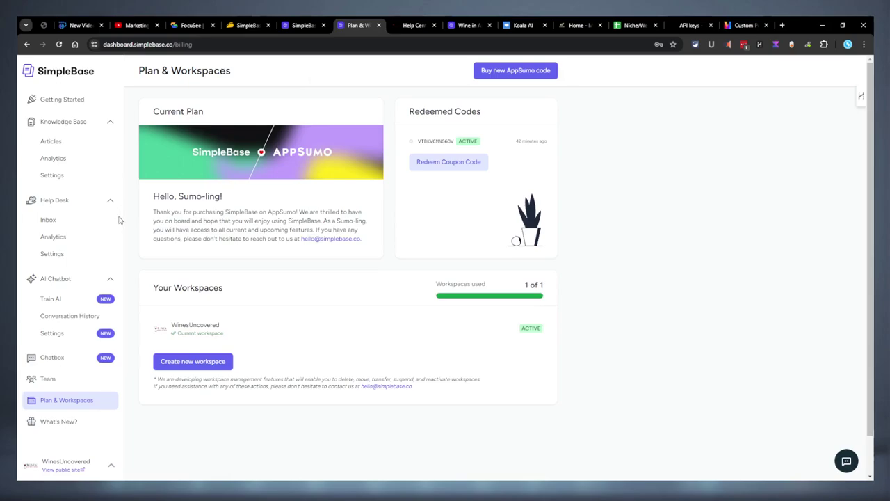
scroll(115, 219, down, 1)
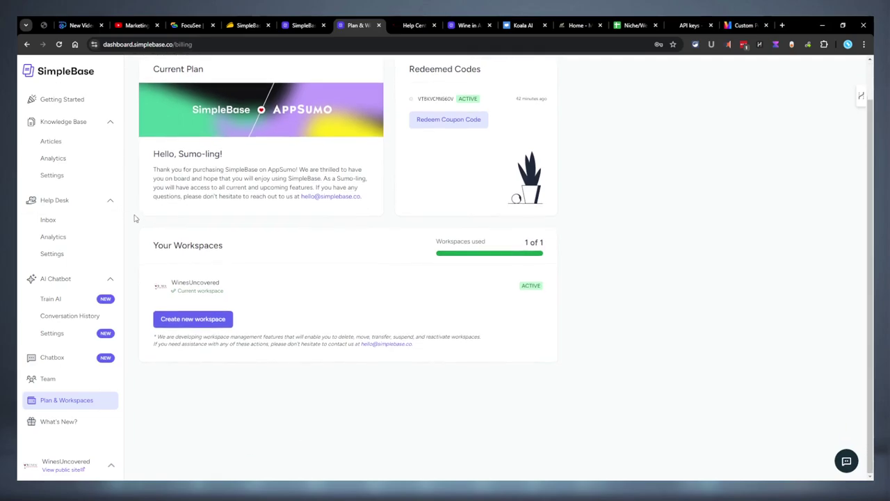
scroll(146, 223, up, 1)
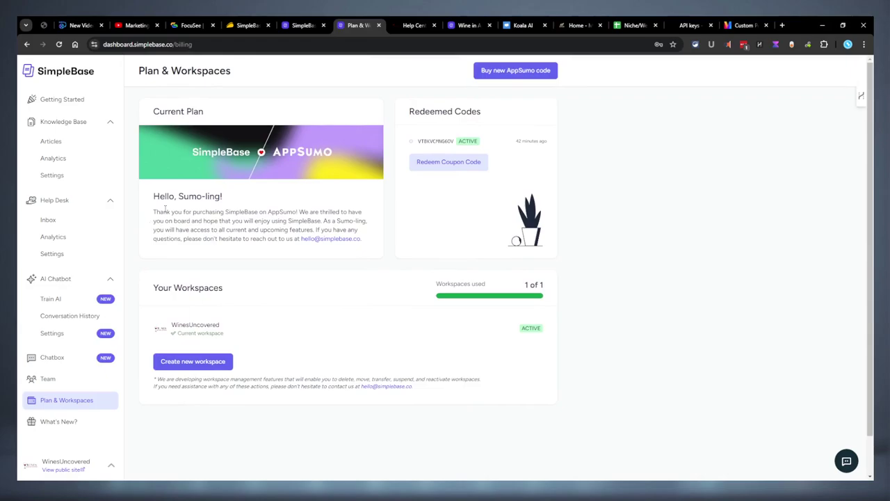
click(57, 101)
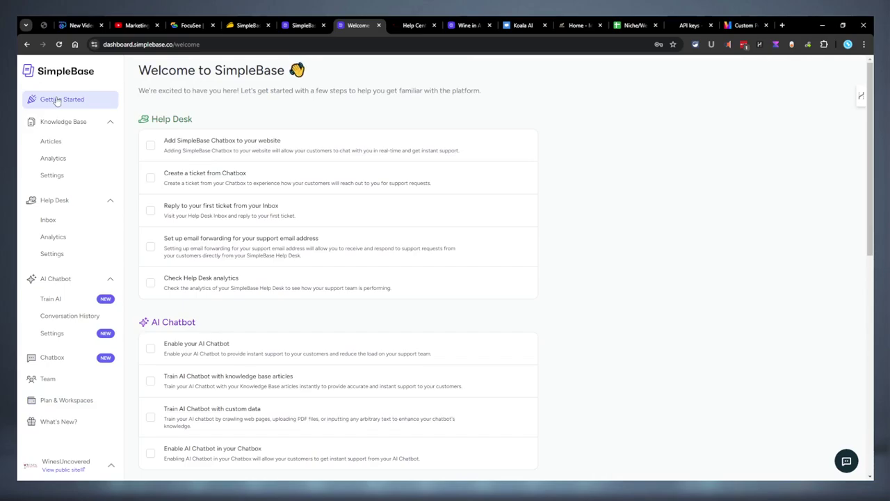
- Look over the public help center with its Software Reviews and Wine History categories
click(416, 25)
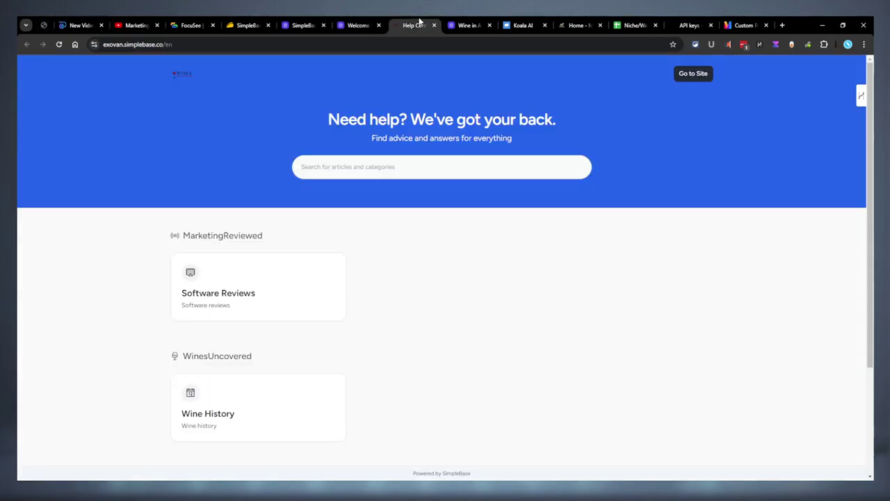
scroll(427, 169, down, 3)
scroll(419, 190, up, 3)
- Read the AppSumo SimpleBase key features, including GPT version selection and the multilingual Knowledge Base
click(354, 21)
click(244, 25)
scroll(338, 88, down, 2)
scroll(338, 88, up, 2)
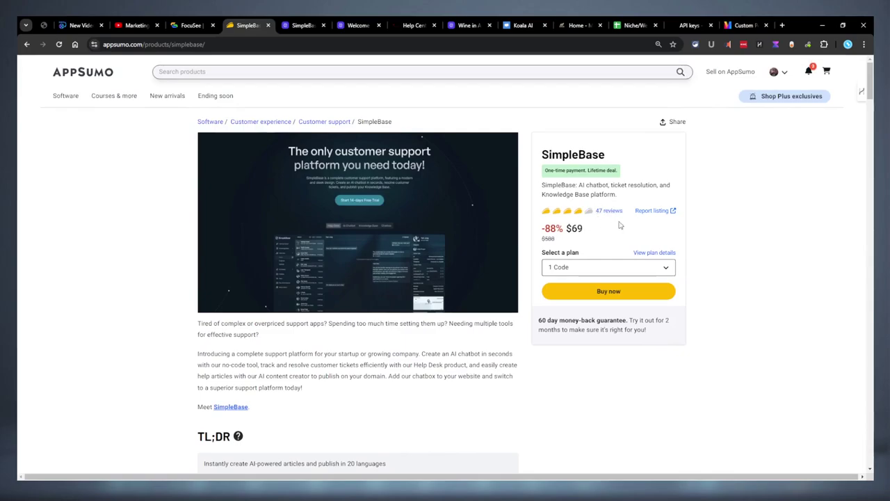
scroll(579, 197, down, 3)
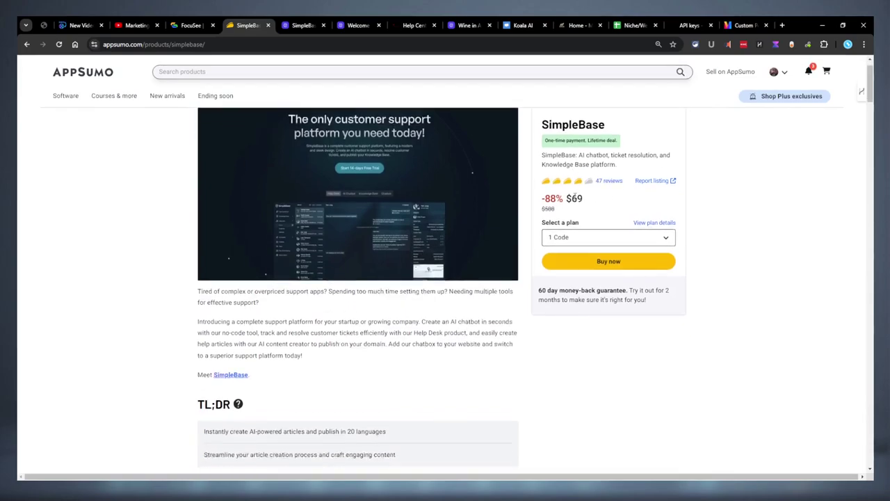
scroll(558, 194, down, 3)
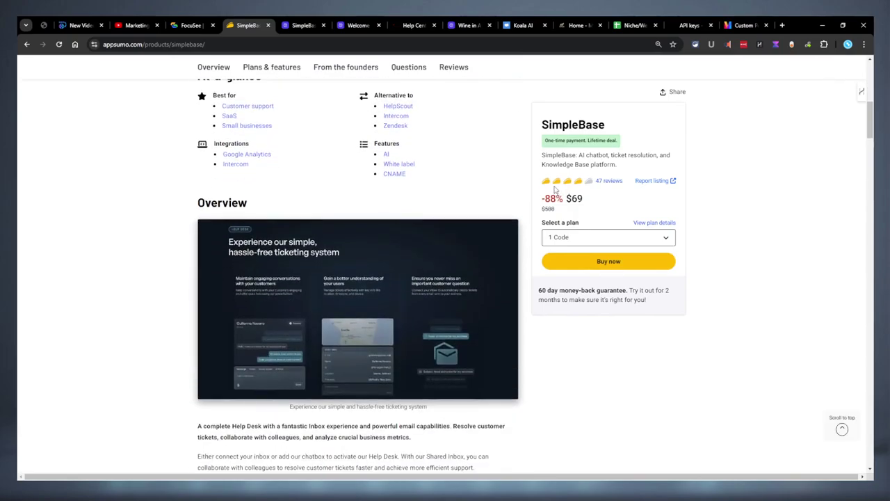
scroll(554, 189, down, 4)
scroll(554, 189, down, 4)
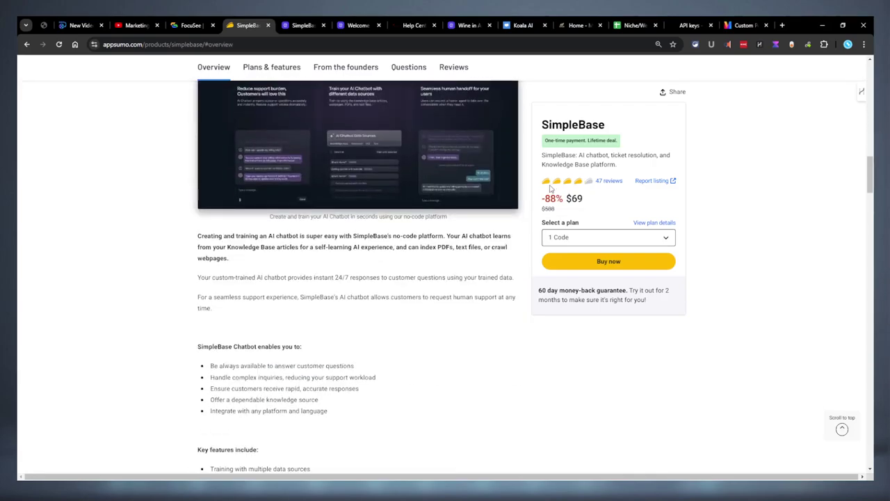
scroll(504, 284, down, 3)
scroll(466, 179, up, 3)
scroll(464, 179, up, 3)
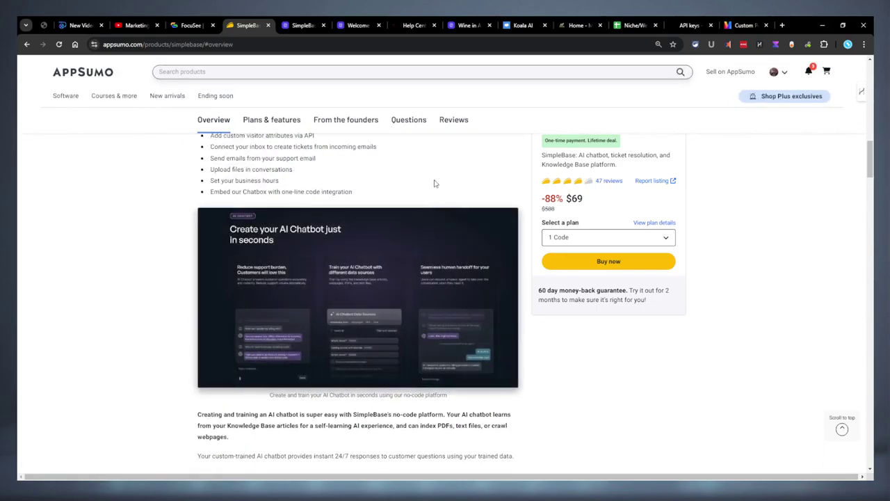
scroll(431, 209, down, 3)
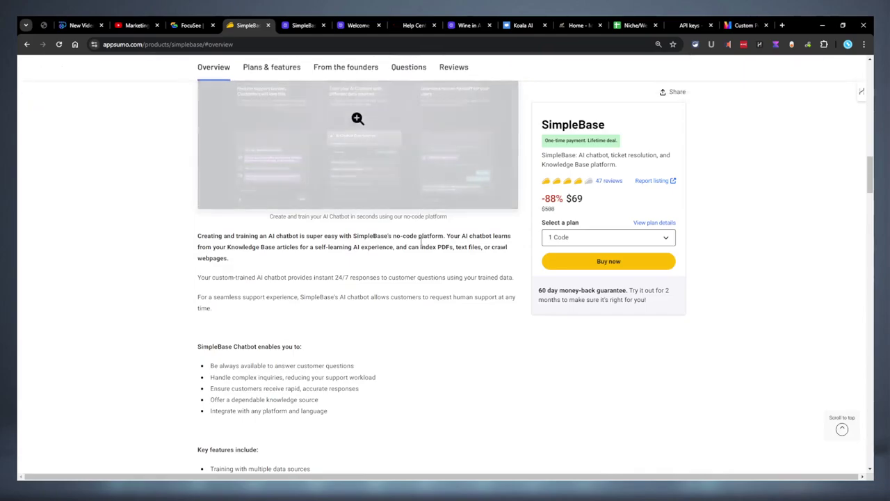
scroll(442, 309, up, 1)
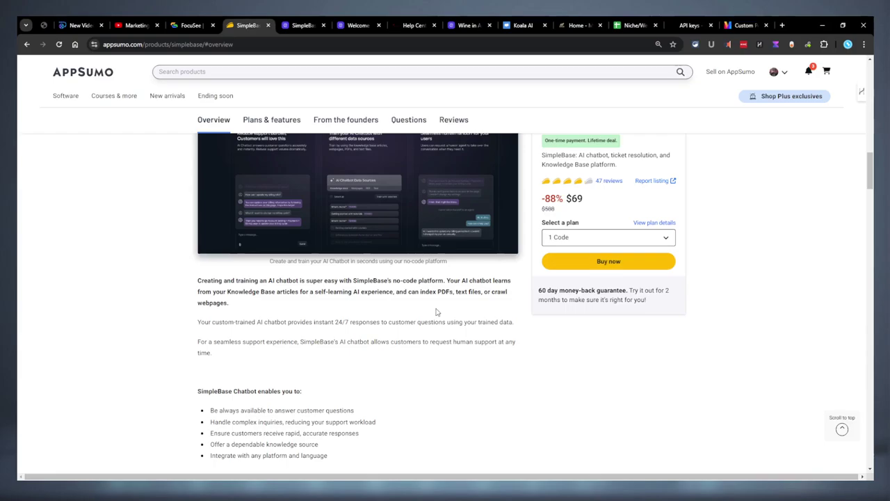
scroll(437, 312, down, 5)
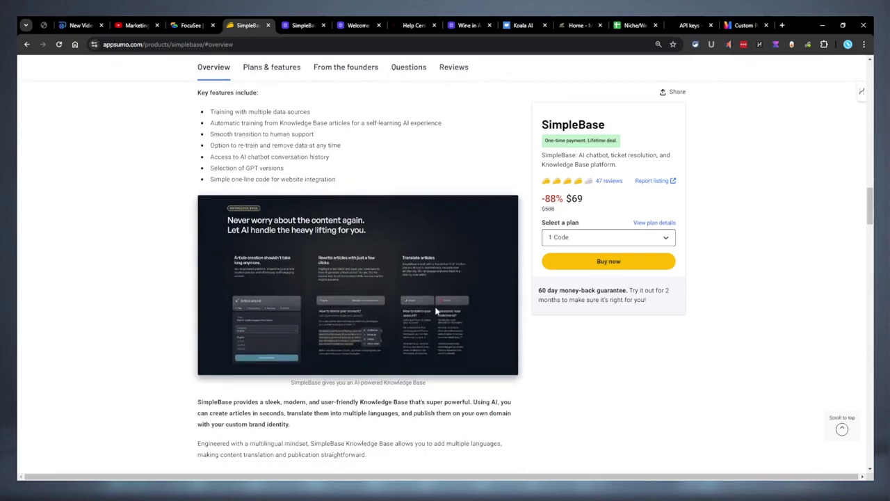
- Check the AI chatbot's Train AI, Conversation History and Settings pages in the dashboard
key(ctrl+Tab)
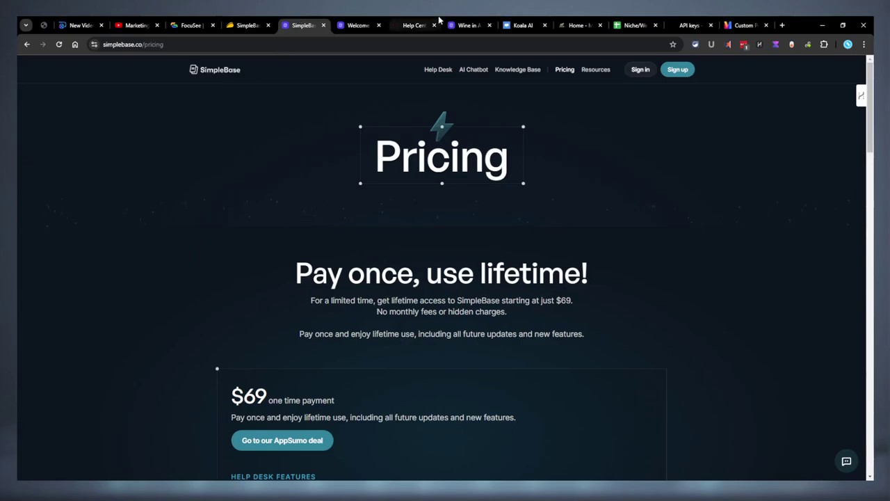
click(364, 21)
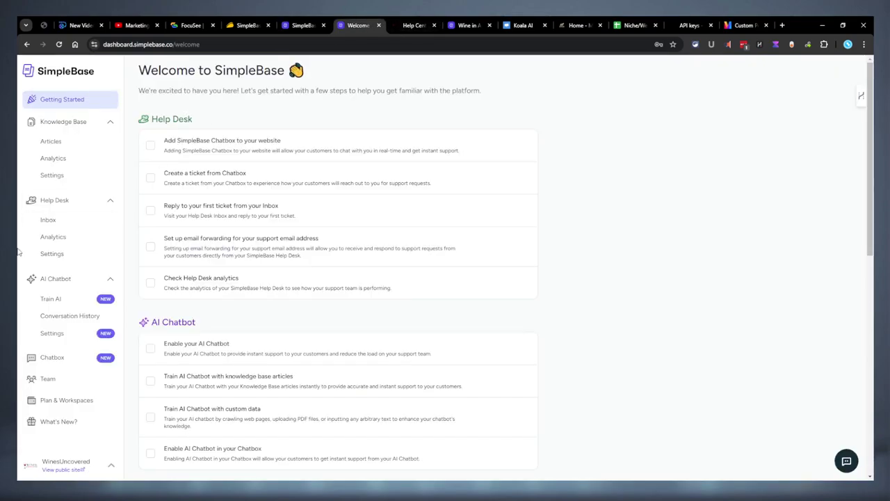
click(64, 300)
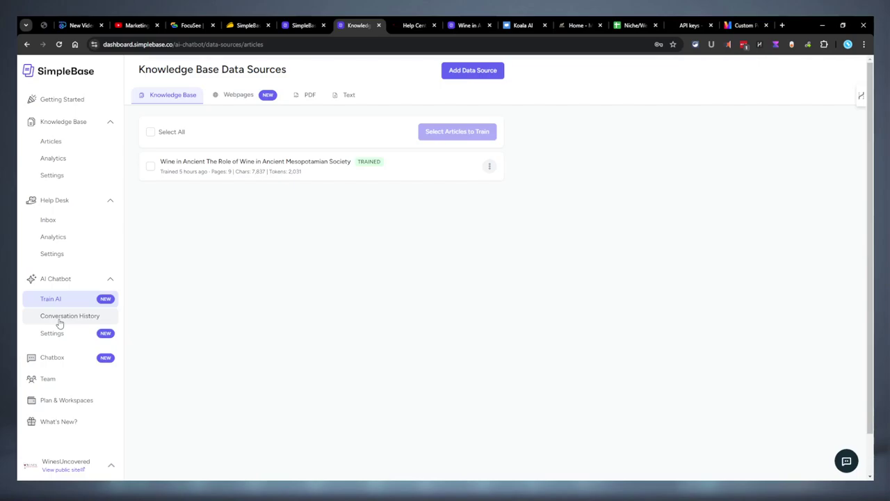
click(60, 319)
click(52, 332)
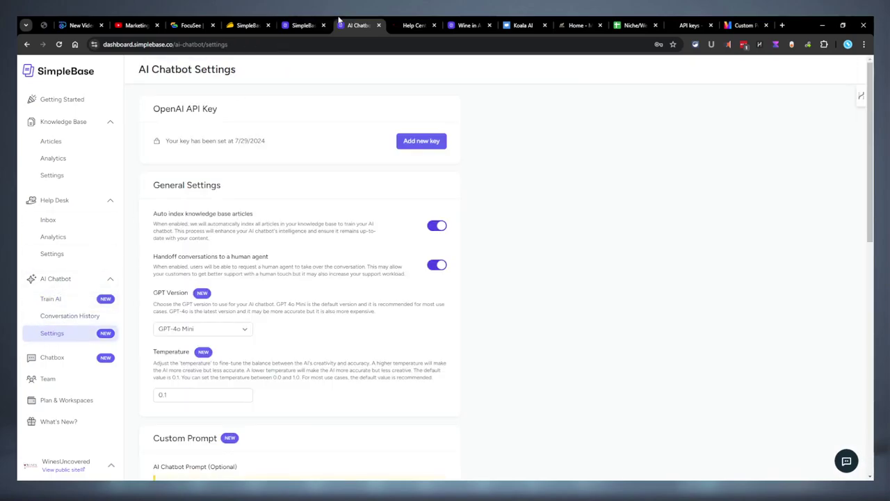
- Scan the pricing page feature lists, then view AppSumo's Knowledge Base key features
click(300, 26)
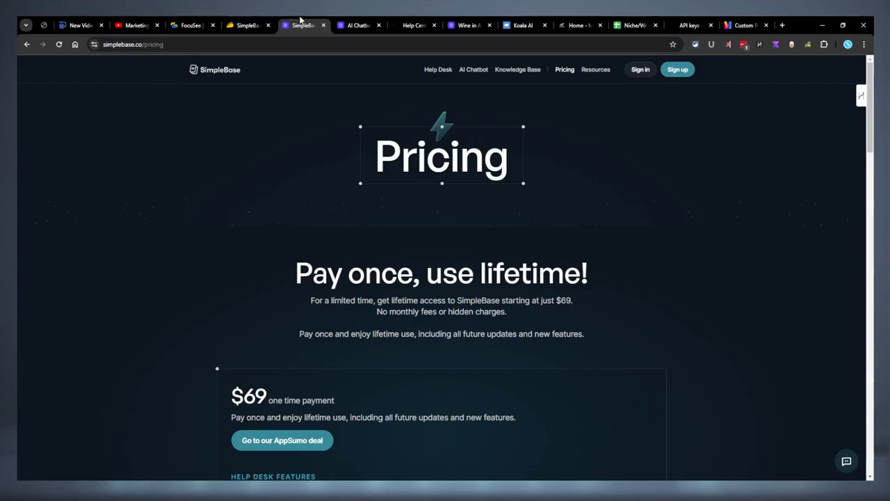
scroll(271, 351, down, 5)
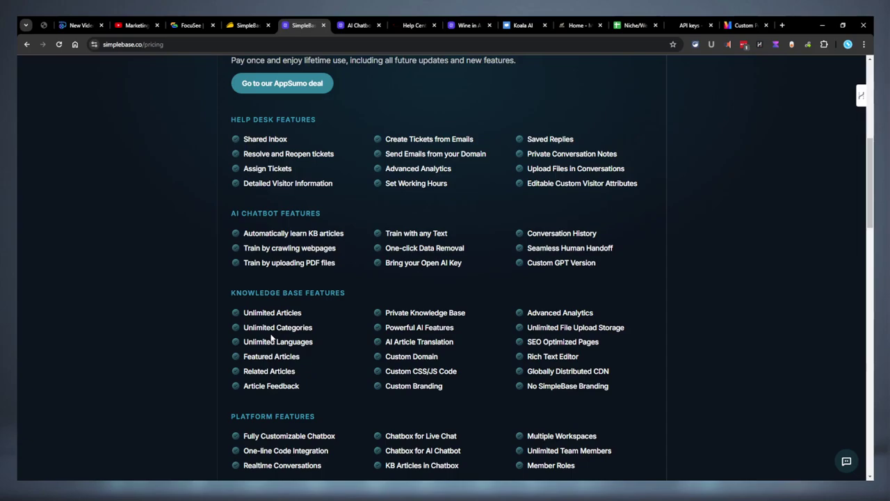
scroll(271, 337, down, 10)
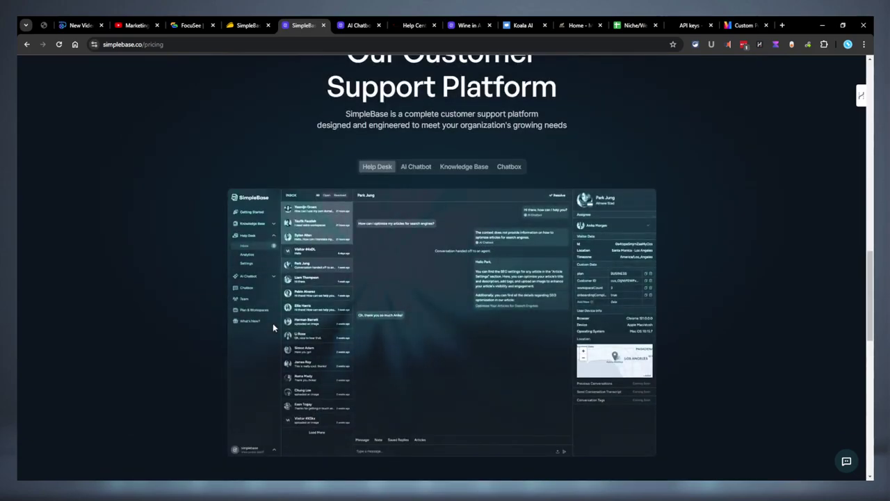
scroll(273, 323, down, 3)
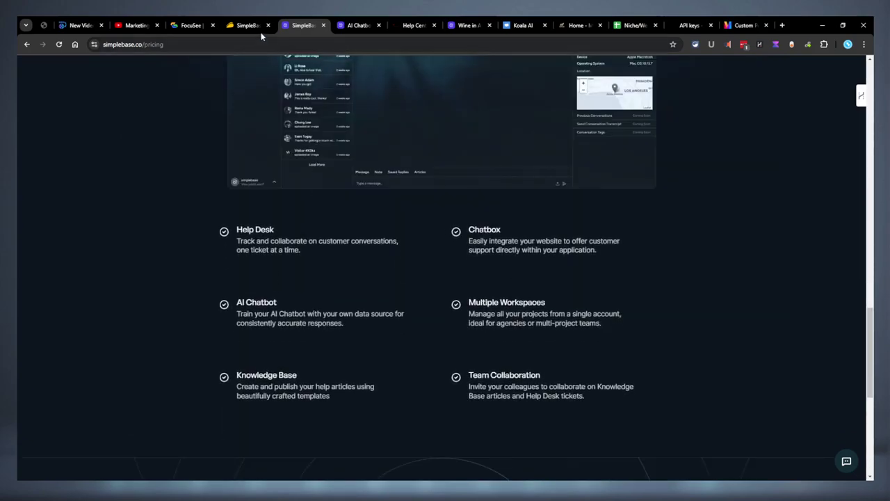
click(260, 28)
scroll(316, 226, down, 2)
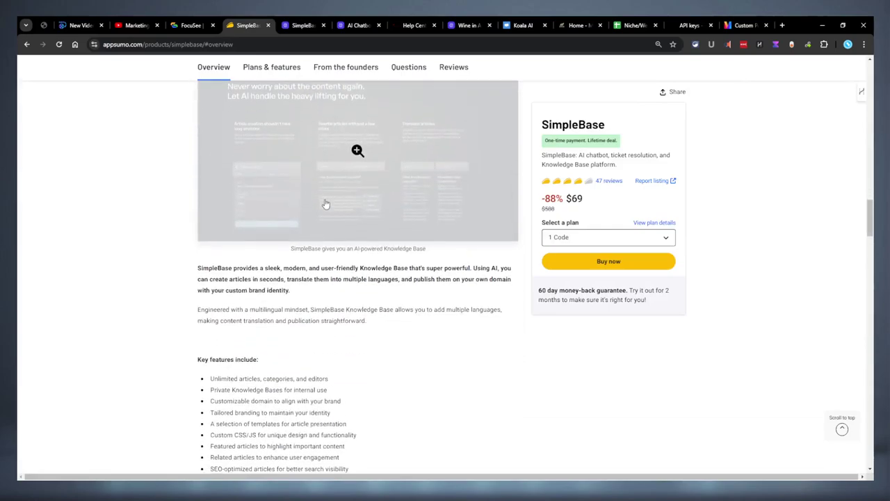
- Scroll AppSumo down to the plan cards and highlight Plan 1's 1 Workspace line
scroll(315, 236, down, 1)
scroll(314, 241, down, 1)
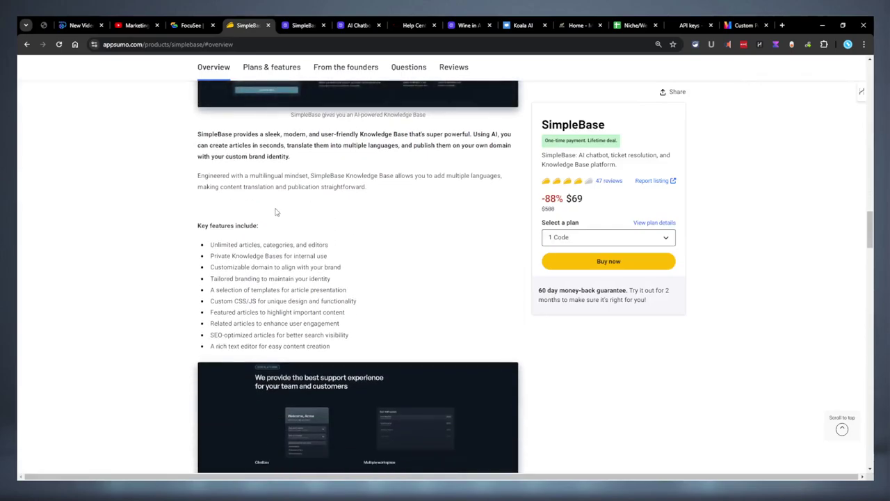
scroll(255, 225, down, 3)
drag(214, 123, 316, 123)
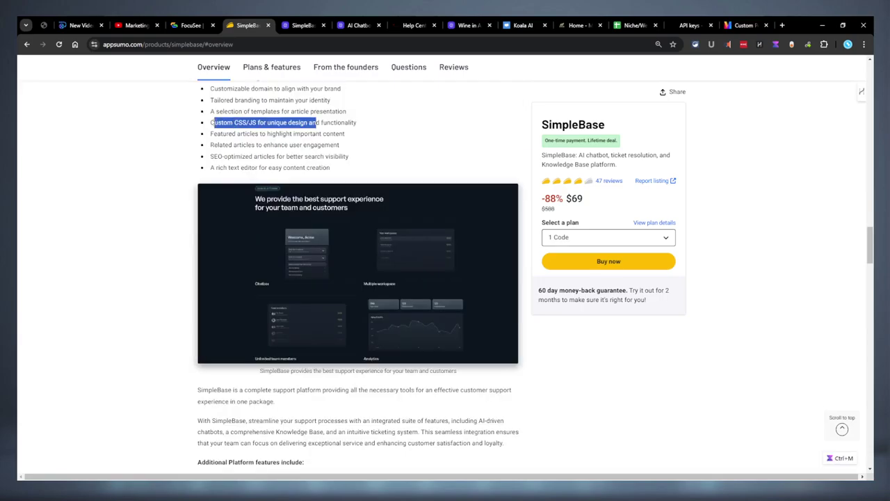
click(243, 133)
scroll(262, 199, down, 3)
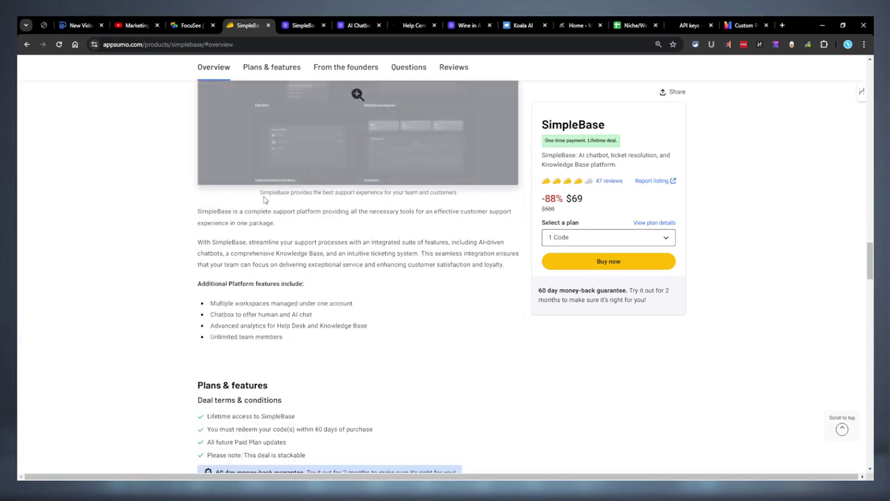
scroll(271, 196, down, 3)
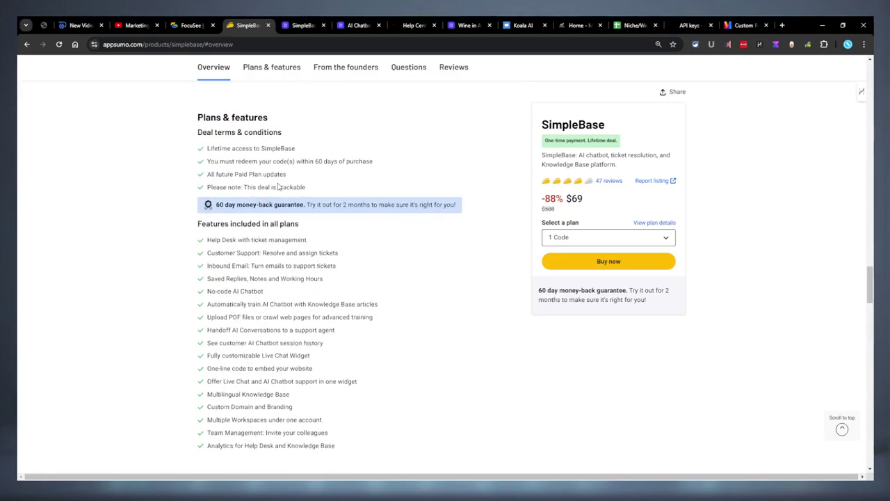
scroll(278, 186, down, 3)
scroll(243, 184, down, 3)
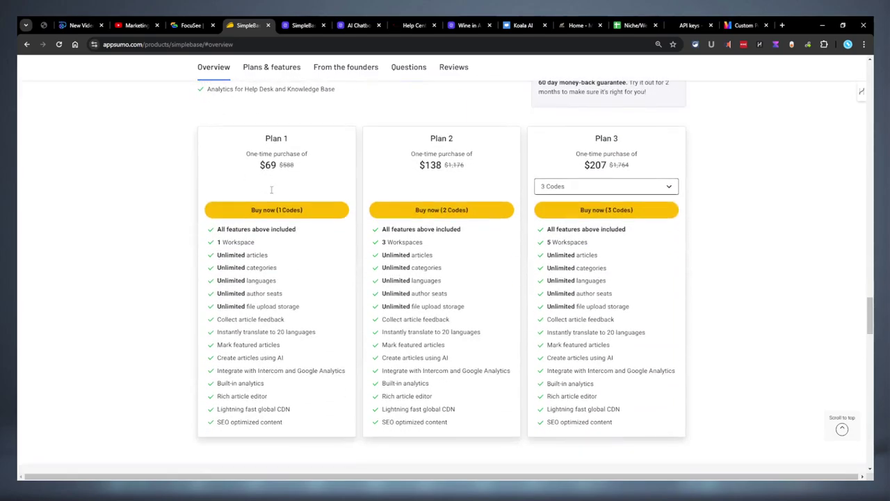
drag(291, 138, 217, 139)
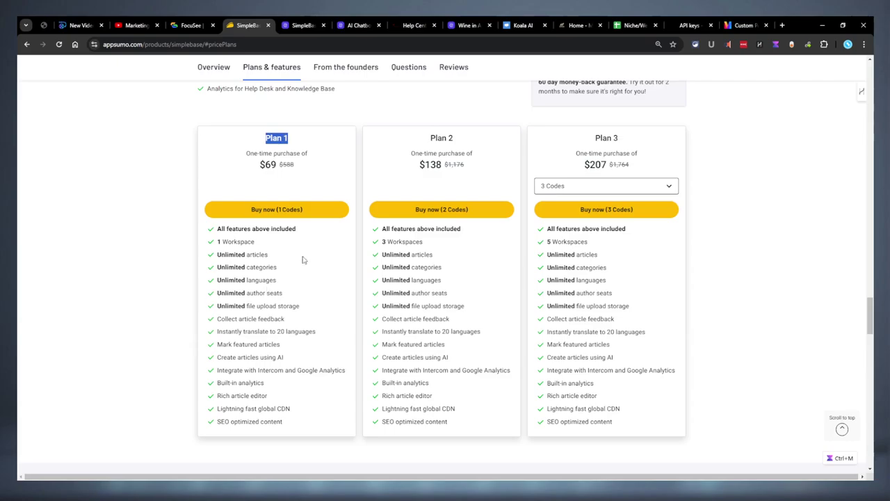
drag(256, 242, 213, 245)
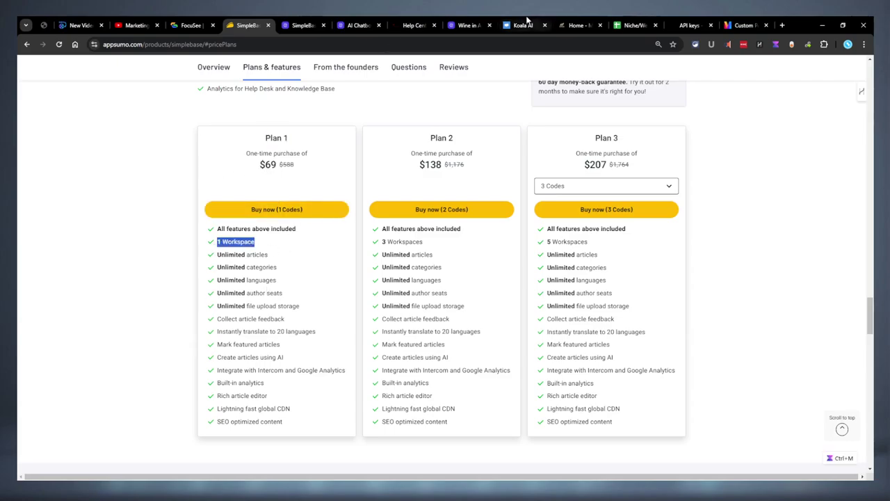
click(264, 133)
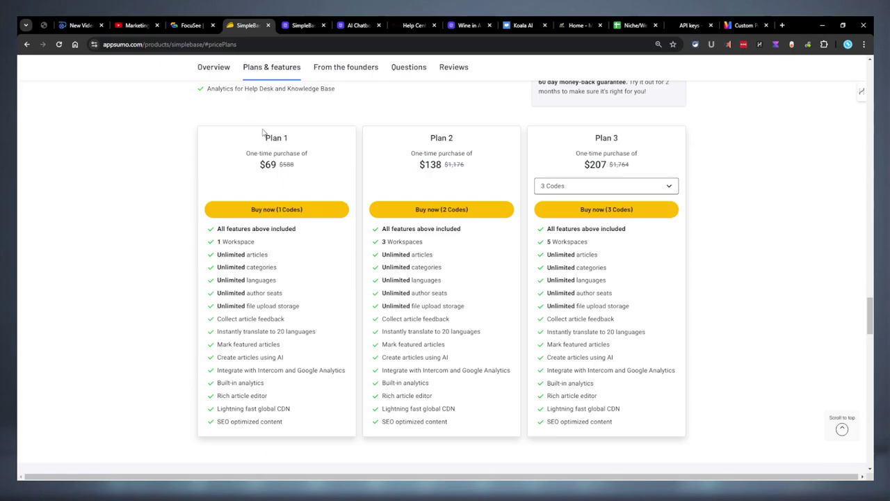
- Glance at the pricing, AI chatbot settings and help center pages, selecting the help center address
click(309, 24)
click(358, 24)
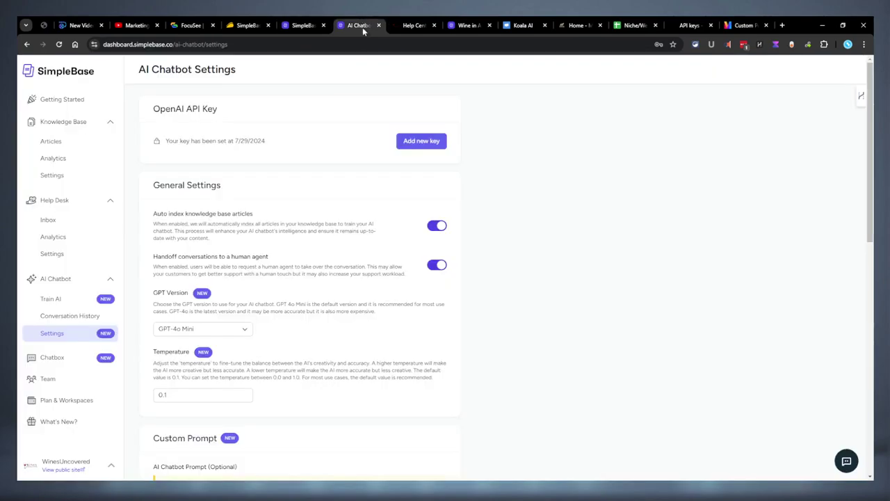
click(414, 24)
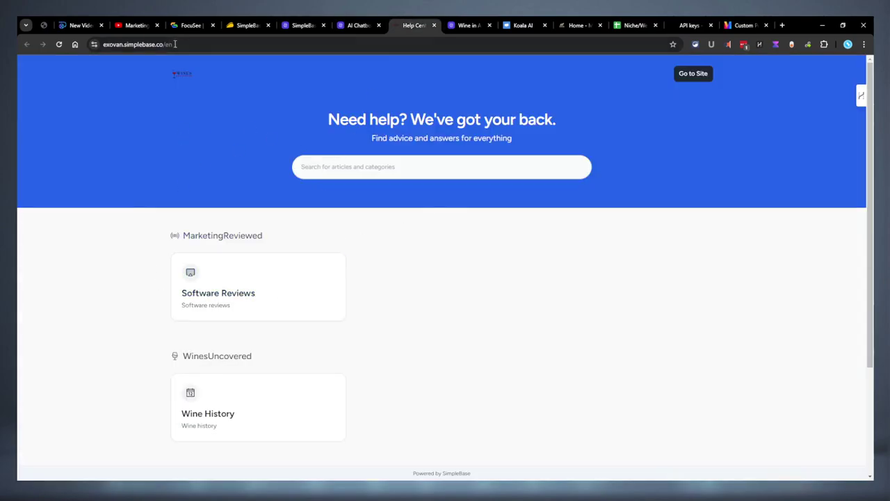
drag(176, 44, 75, 44)
- Highlight Plan 2's $138 price and its 3 Workspaces on AppSumo
click(247, 25)
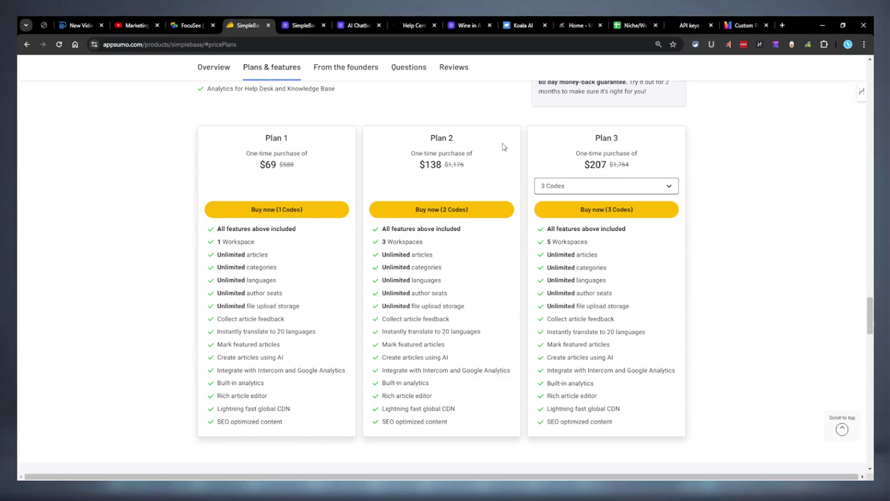
drag(513, 144, 451, 166)
drag(445, 242, 377, 247)
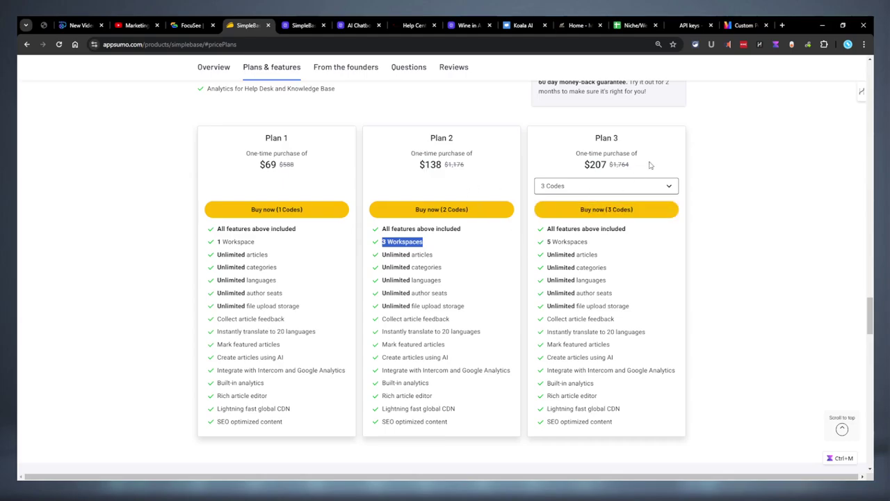
- Set Plan 3 to 7 codes, showing $483 and 20 workspaces
click(623, 182)
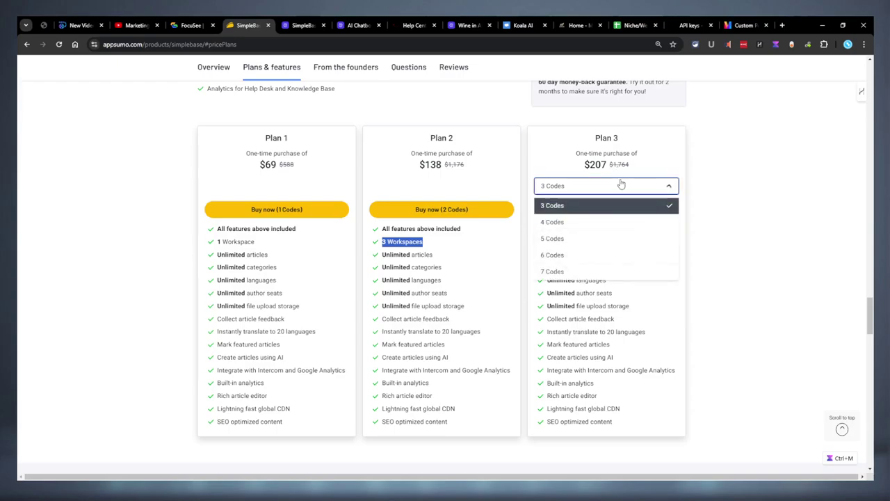
click(590, 272)
click(612, 186)
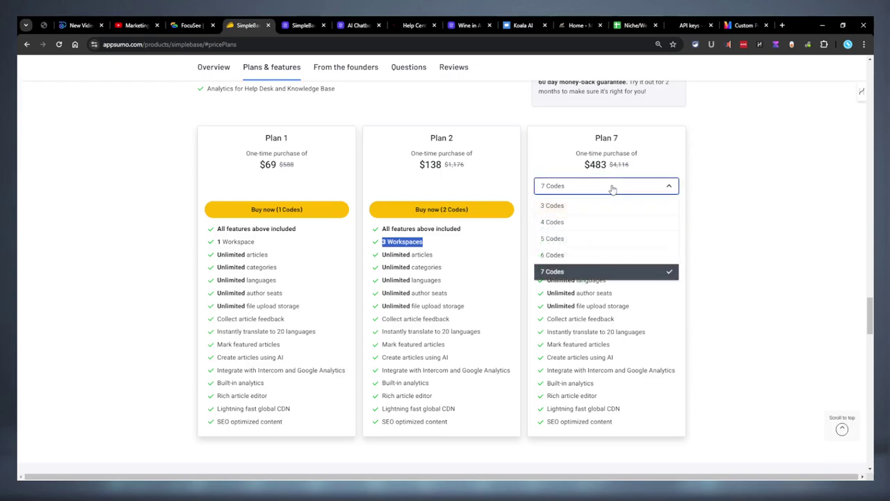
click(477, 142)
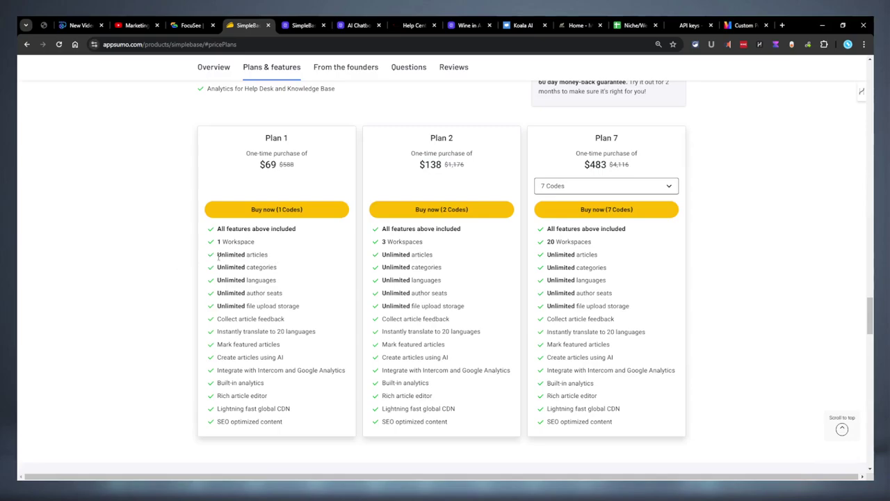
- Highlight Plan 1's Unlimited categories, Unlimited languages and Unlimited author seats features
drag(309, 266, 187, 272)
double_click(267, 268)
click(278, 270)
drag(297, 285, 216, 280)
click(252, 291)
drag(278, 282, 207, 285)
click(281, 295)
drag(282, 295, 207, 297)
click(293, 301)
drag(292, 294, 210, 295)
key(ctrl+m)
click(299, 312)
- Highlight Plan 1's file upload storage, article feedback and 20-language translation features
drag(302, 312, 206, 313)
click(245, 318)
drag(285, 321, 218, 319)
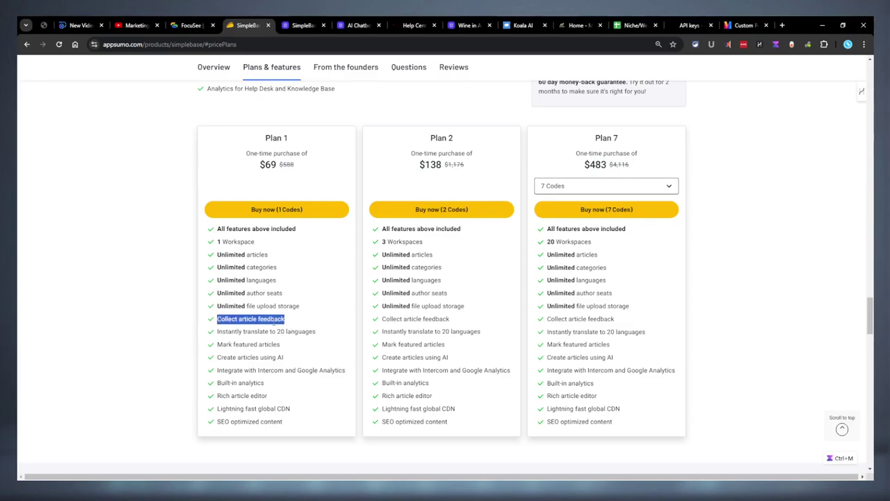
click(319, 339)
drag(315, 331, 159, 334)
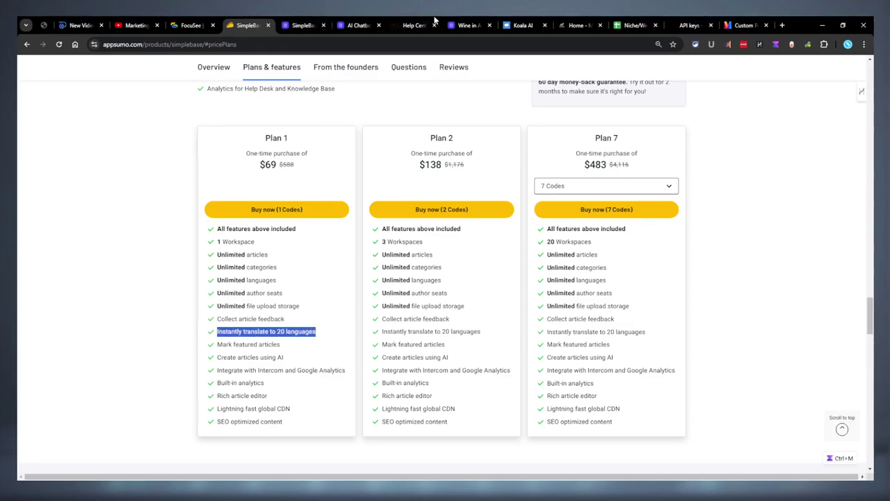
click(312, 25)
- Open the Mesopotamian wine article's settings panel from the knowledge base articles list
click(341, 23)
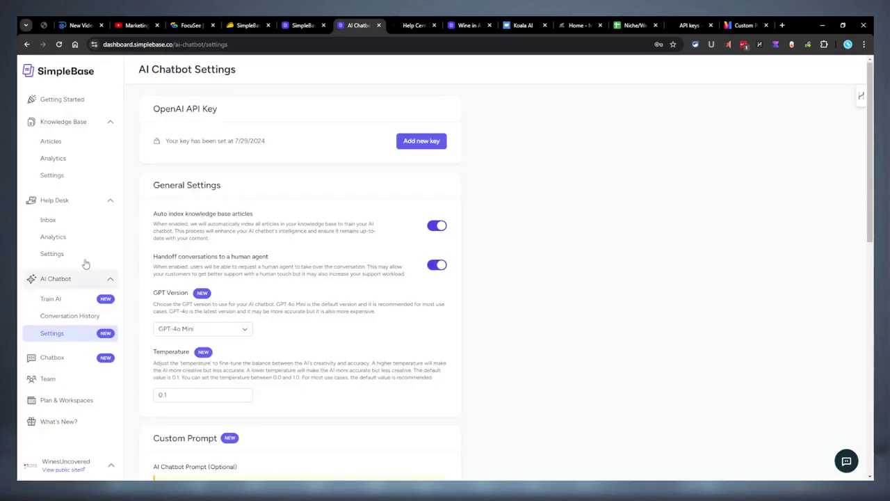
click(56, 141)
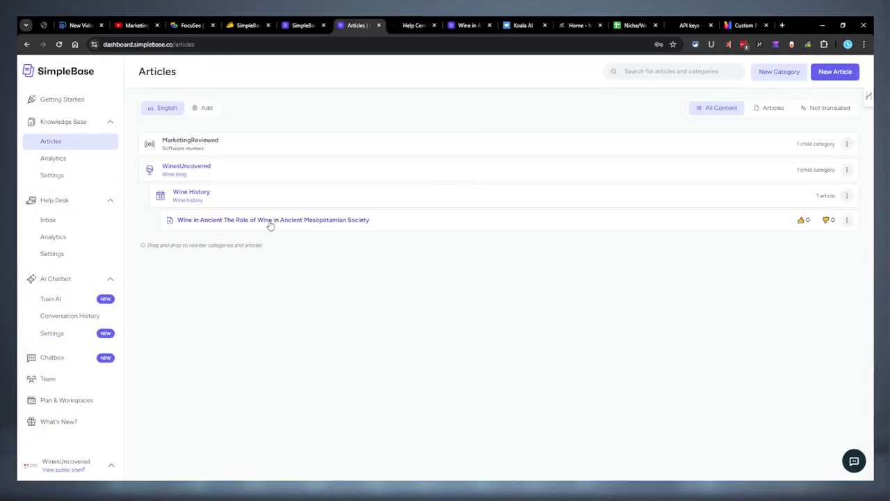
click(270, 221)
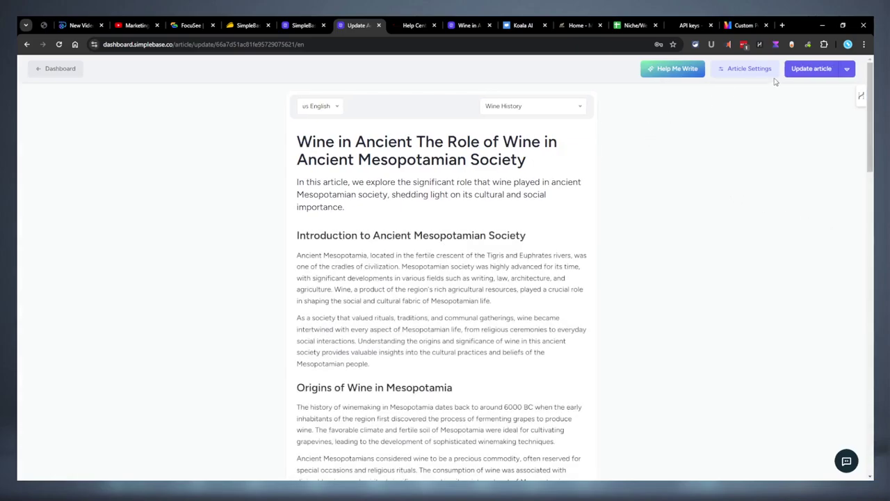
click(760, 70)
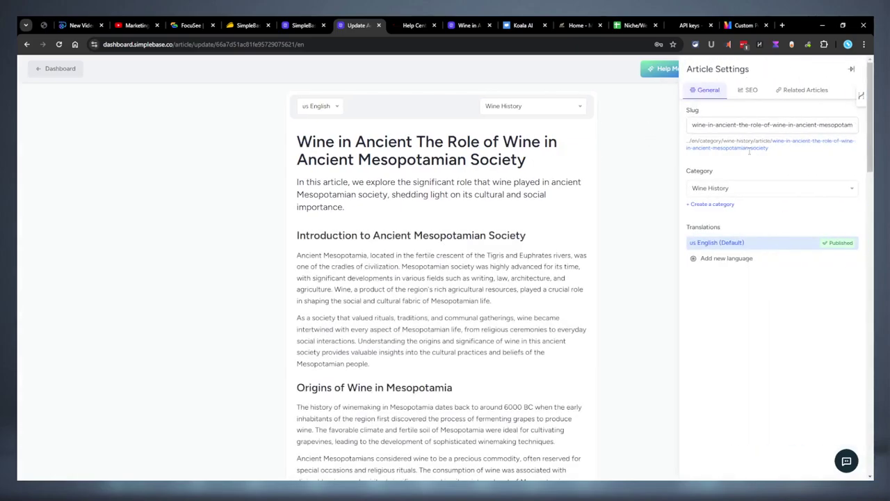
- Add Bulgarian as a new language, save and publish it, then view English (Default)
click(719, 260)
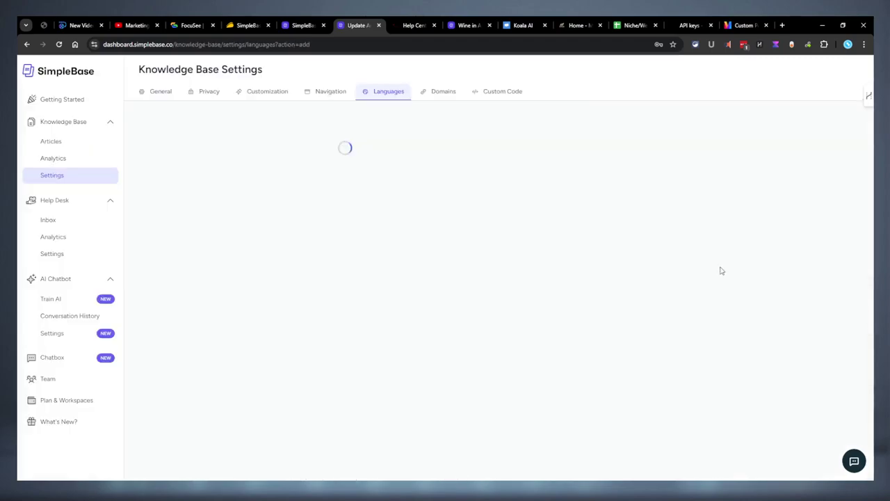
click(404, 195)
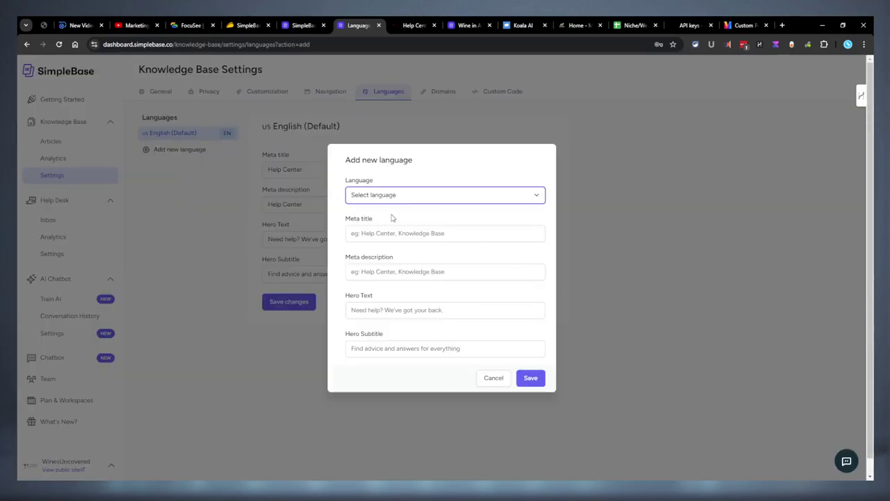
click(382, 223)
click(382, 230)
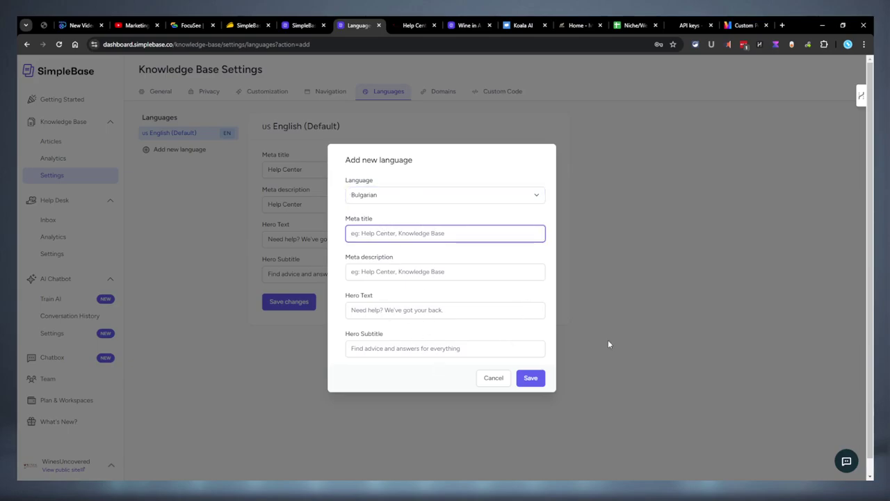
click(460, 348)
click(531, 377)
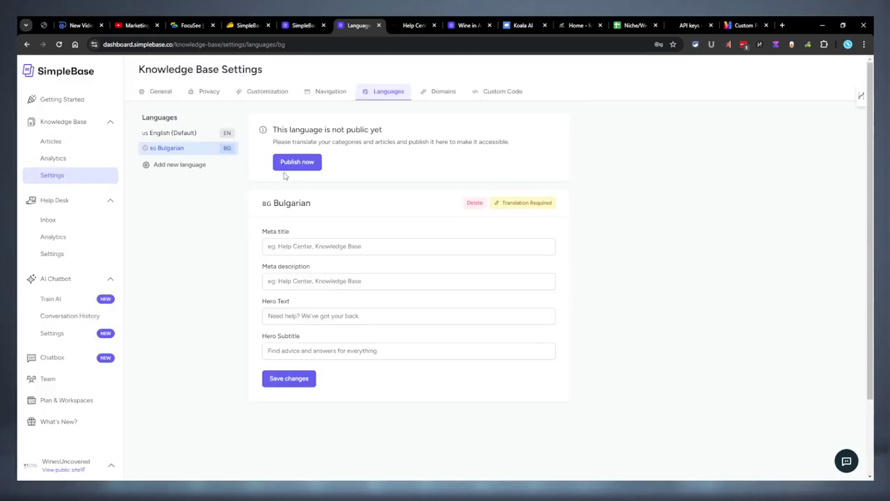
click(295, 162)
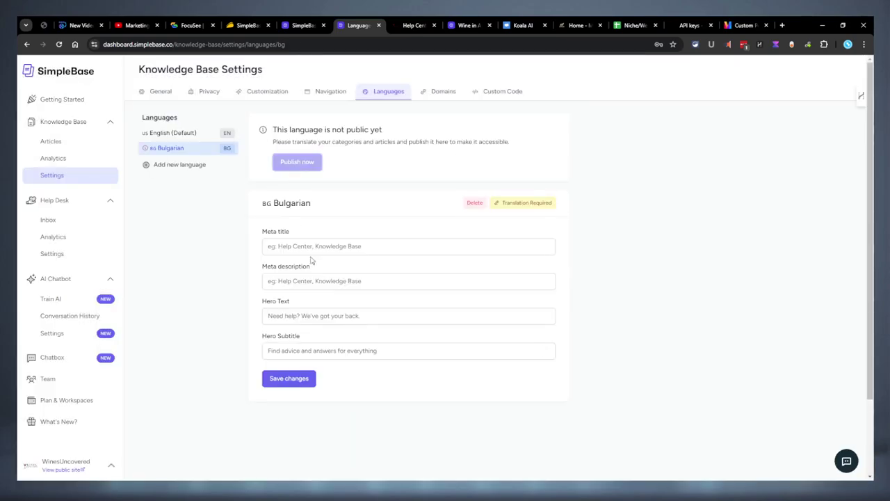
click(170, 135)
- Read the Mesopotamia wine article under Wine History, then start adding another language
click(414, 25)
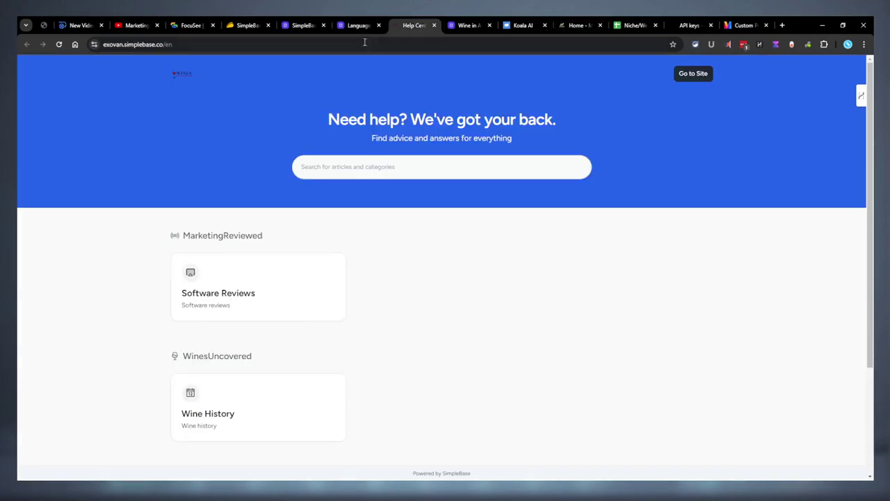
click(333, 396)
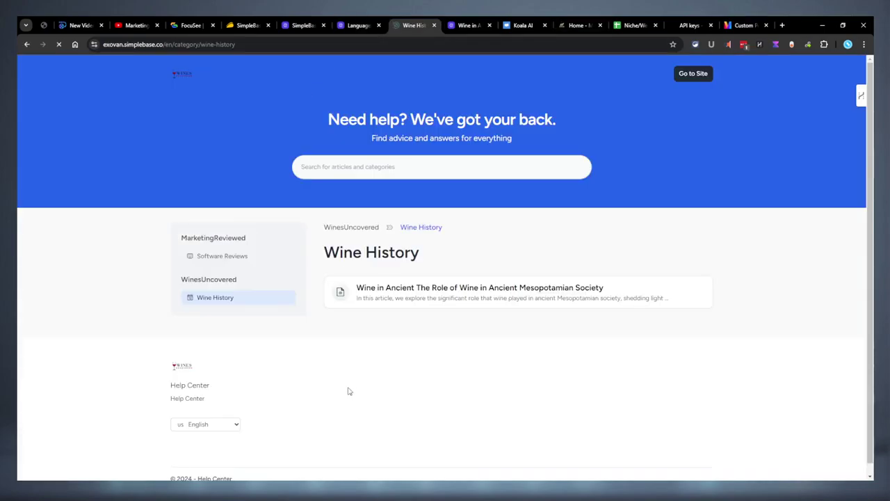
click(407, 291)
scroll(299, 218, down, 10)
scroll(300, 220, down, 10)
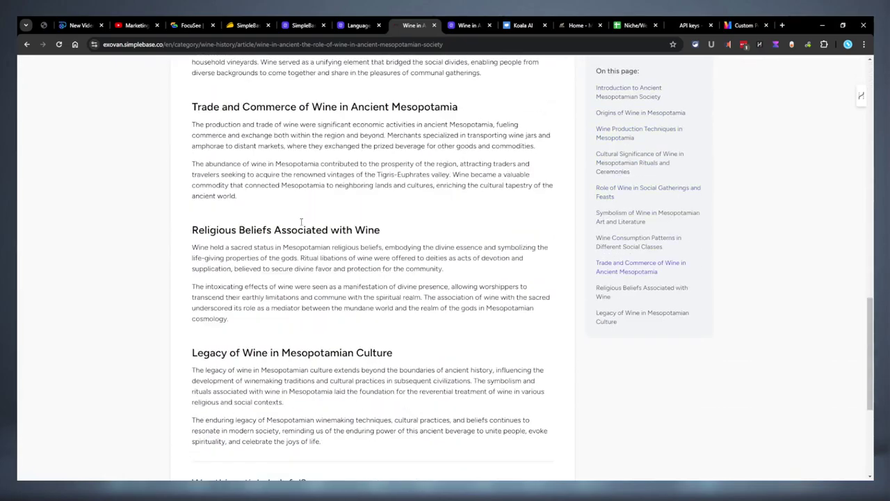
scroll(300, 219, up, 6)
click(358, 25)
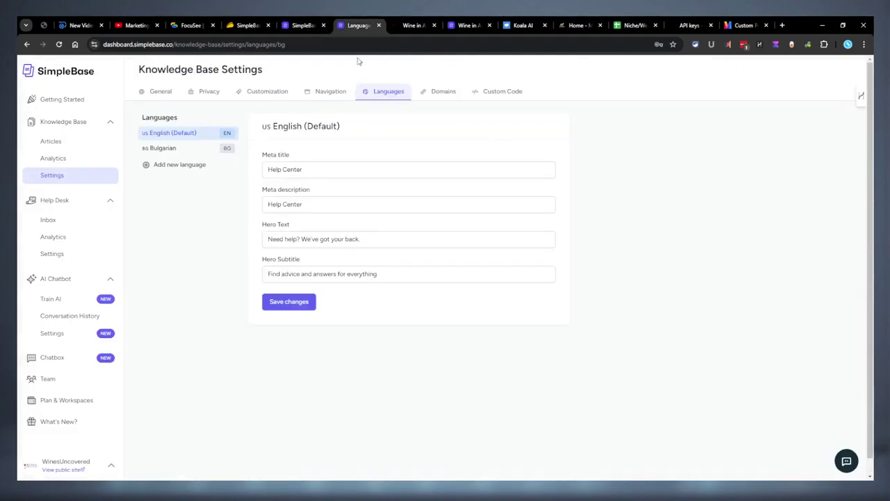
click(182, 164)
- Add Chinese (Simplified) as a knowledge-base language
click(416, 194)
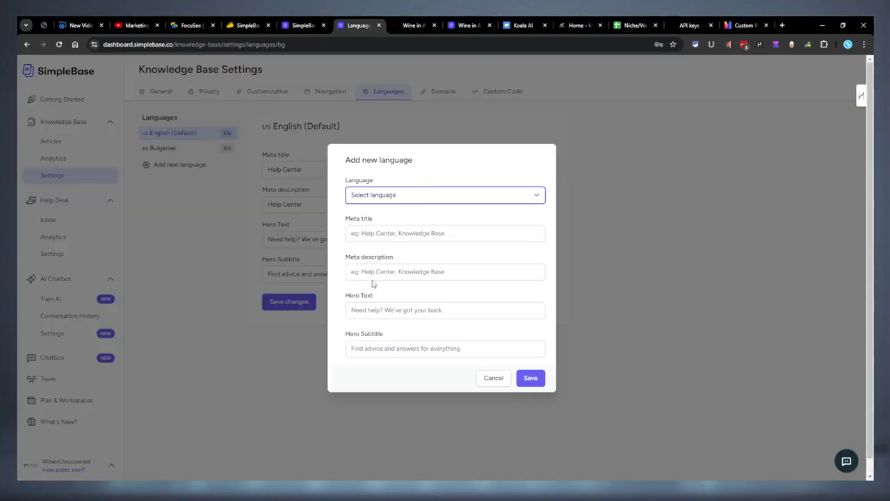
text(ch)
click(531, 378)
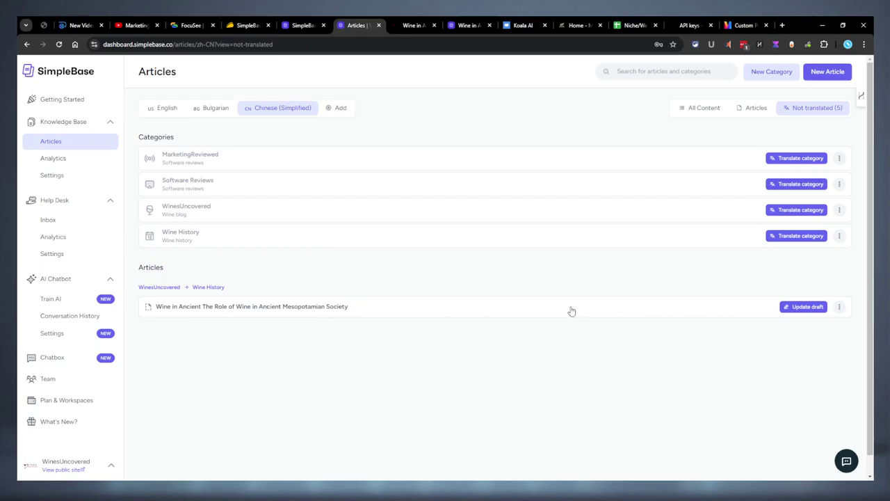
- Try translating the MarketingReviewed category into Chinese and dismiss the unable-to-save error
click(797, 158)
click(570, 223)
click(850, 72)
click(550, 224)
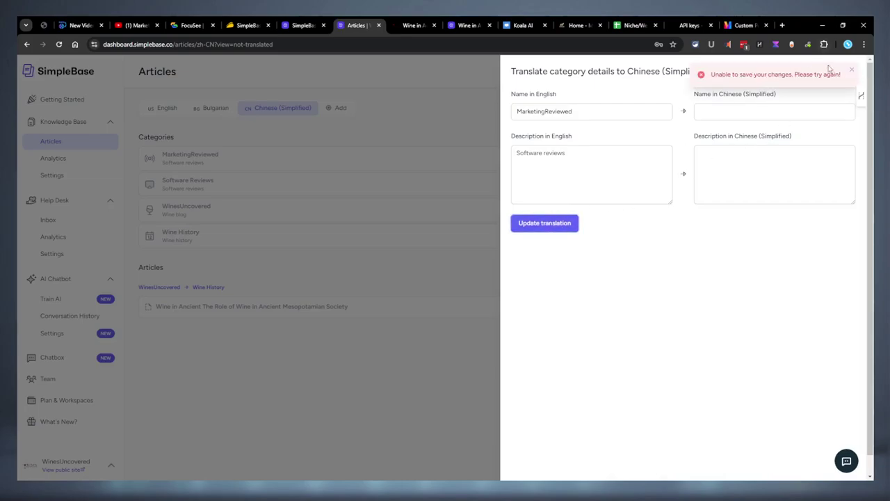
click(854, 72)
click(853, 71)
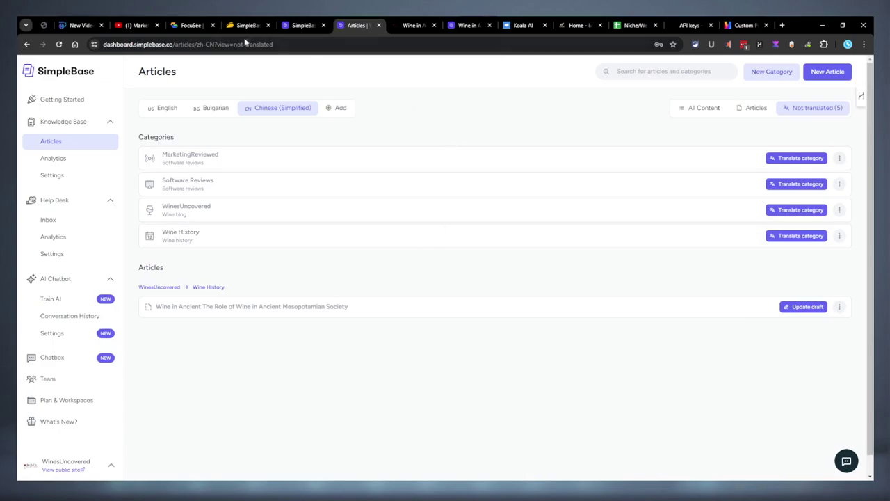
click(236, 22)
click(313, 359)
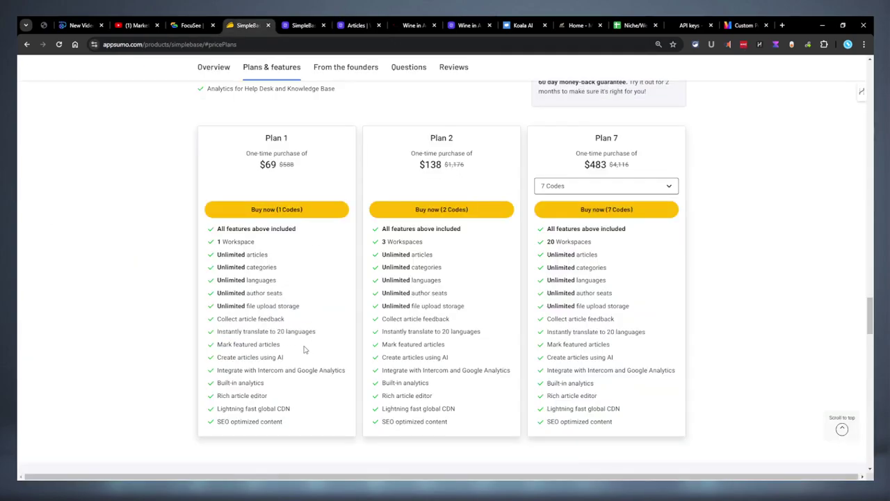
scroll(297, 353, down, 1)
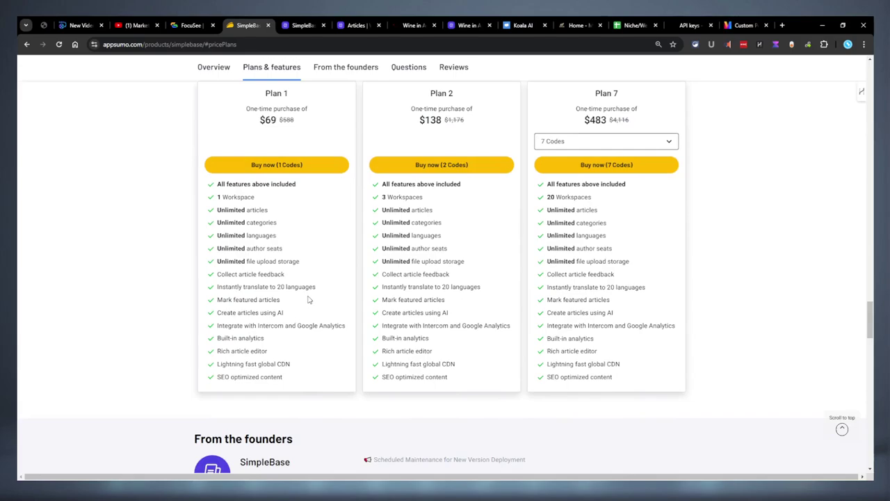
drag(299, 319, 216, 313)
click(287, 330)
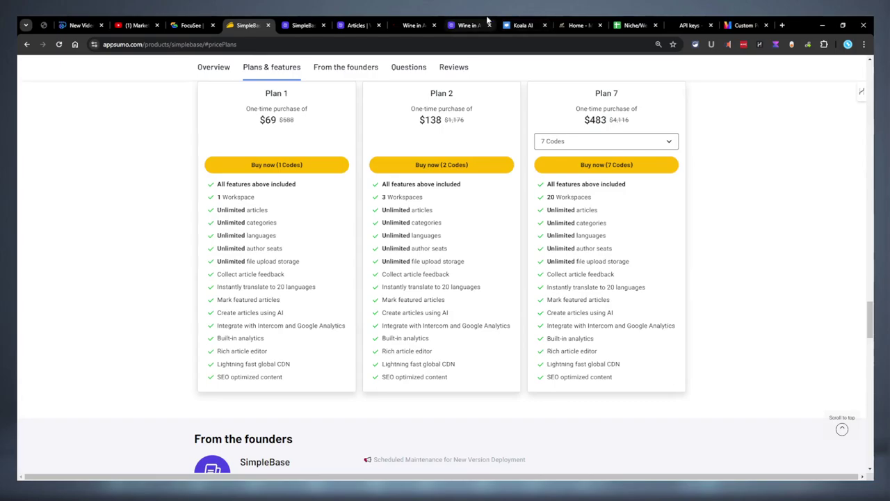
click(523, 25)
scroll(485, 292, up, 10)
scroll(485, 292, up, 1)
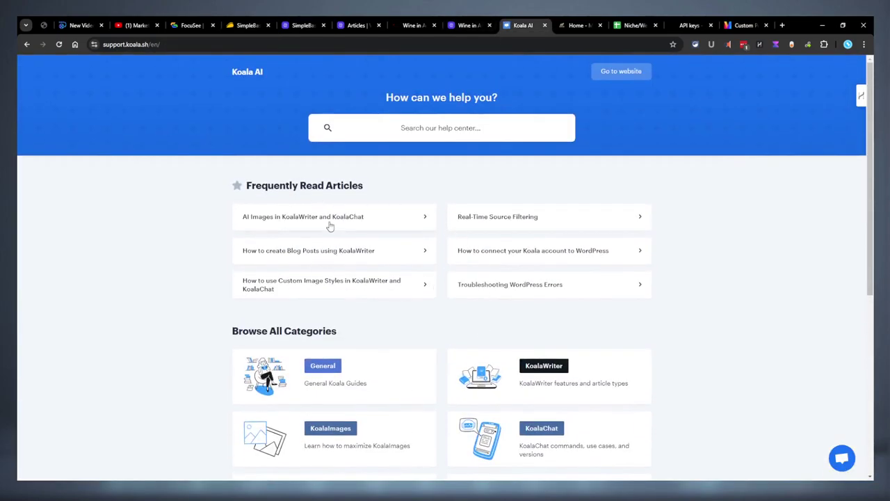
click(243, 25)
scroll(280, 238, down, 2)
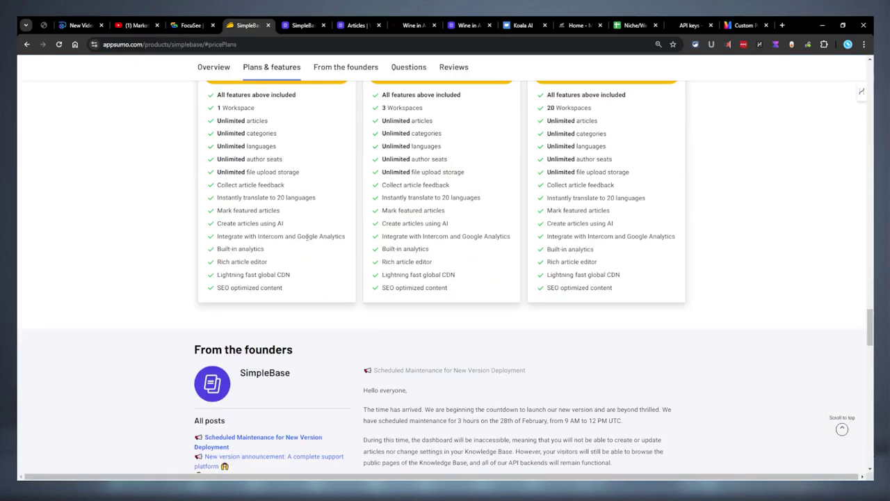
drag(268, 264, 218, 266)
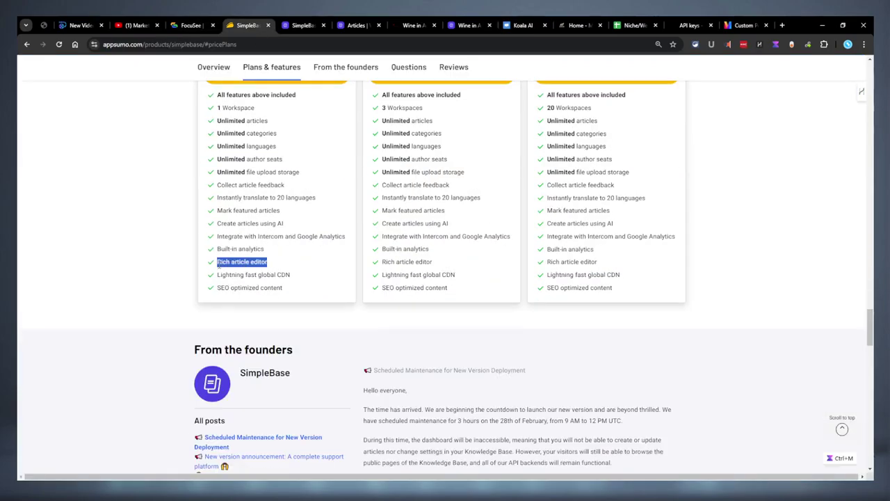
click(300, 269)
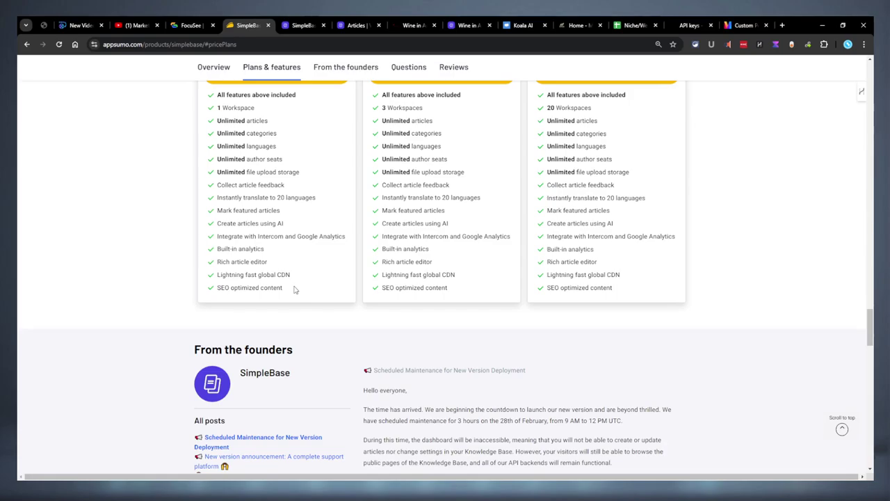
drag(294, 289, 188, 301)
click(292, 312)
- Scroll to Questions & Reviews and show the Reviews (47) list
scroll(334, 326, up, 5)
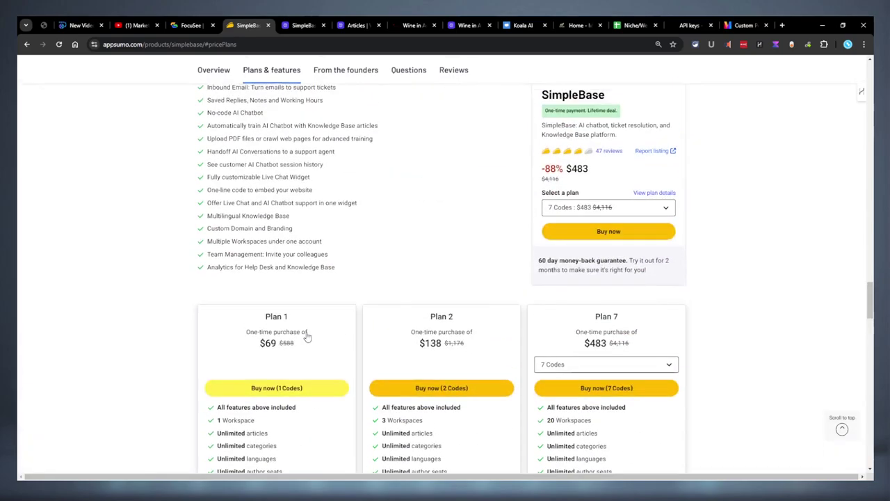
scroll(311, 334, up, 10)
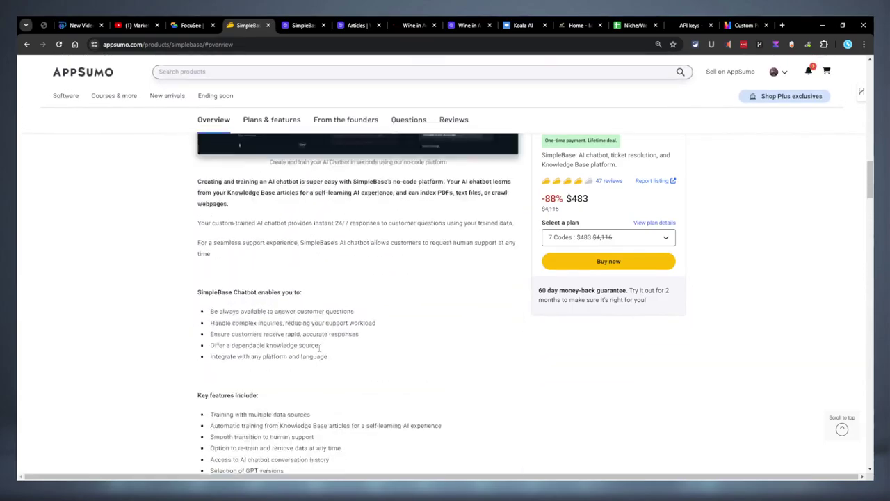
scroll(318, 349, down, 4)
drag(869, 209, 866, 364)
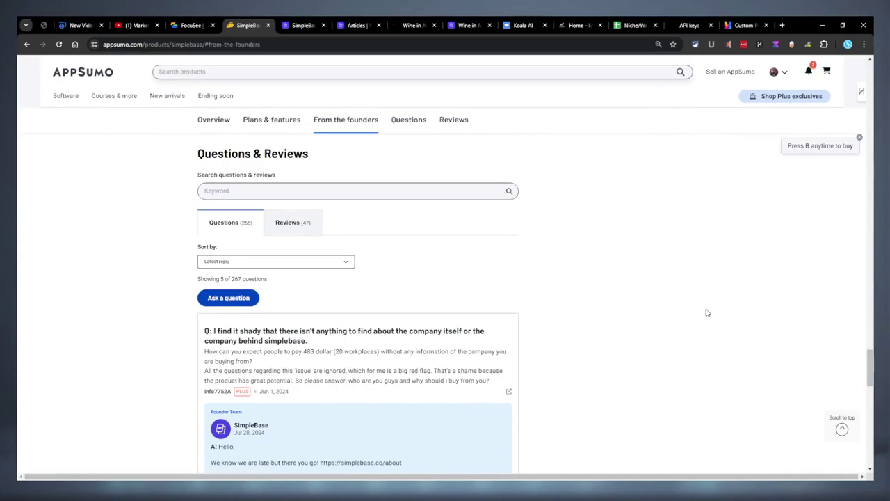
click(293, 222)
scroll(498, 279, down, 3)
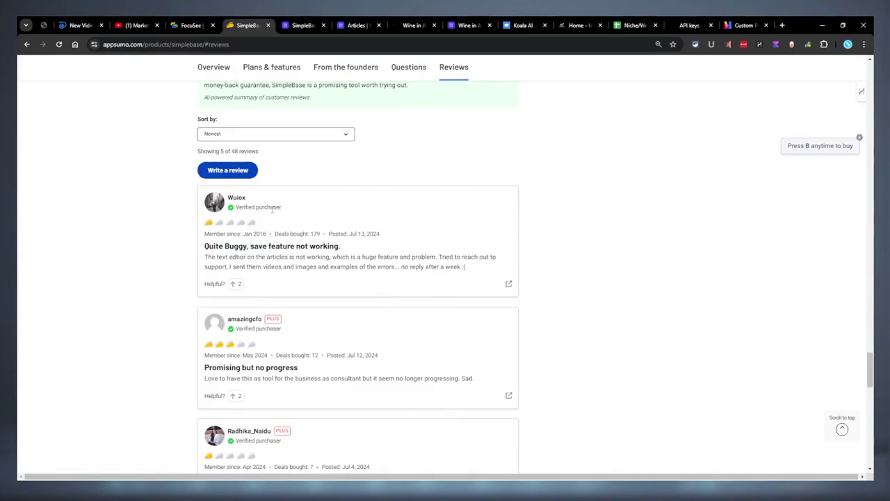
- Highlight complaints in the critical reviews, including a title about poor support
drag(484, 266, 183, 250)
click(72, 303)
scroll(70, 303, down, 3)
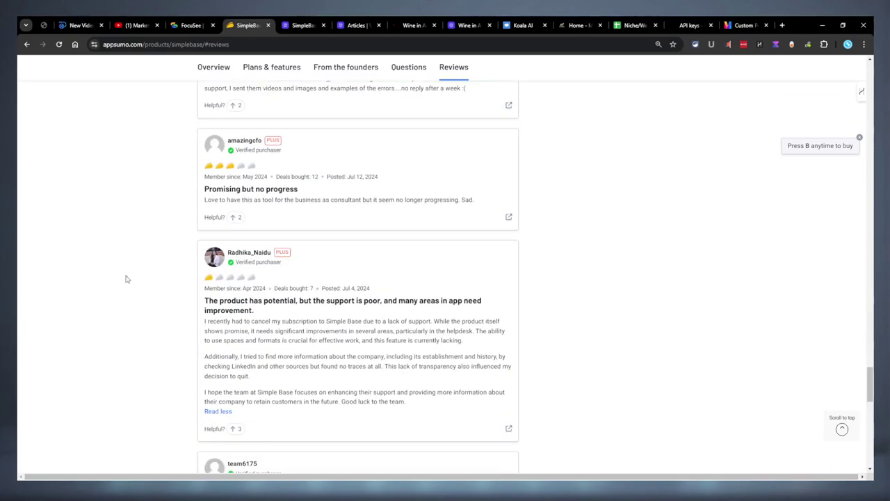
drag(487, 200, 66, 187)
click(92, 192)
scroll(182, 223, down, 2)
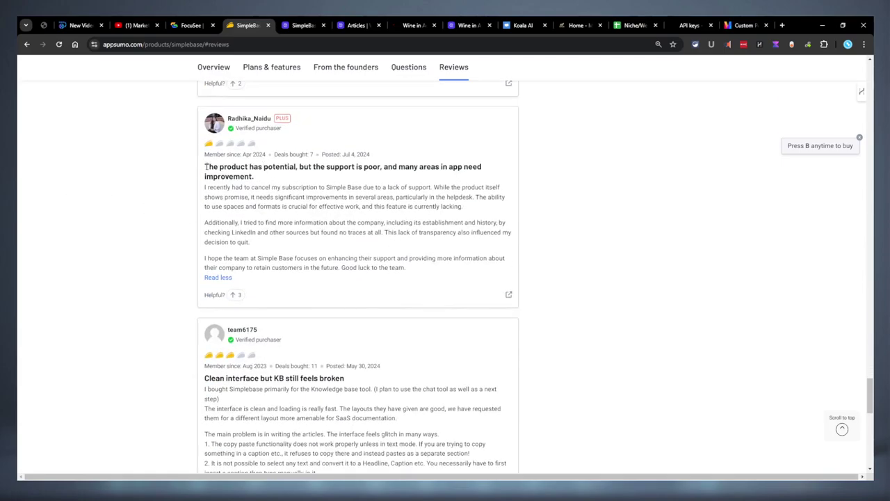
drag(206, 167, 415, 183)
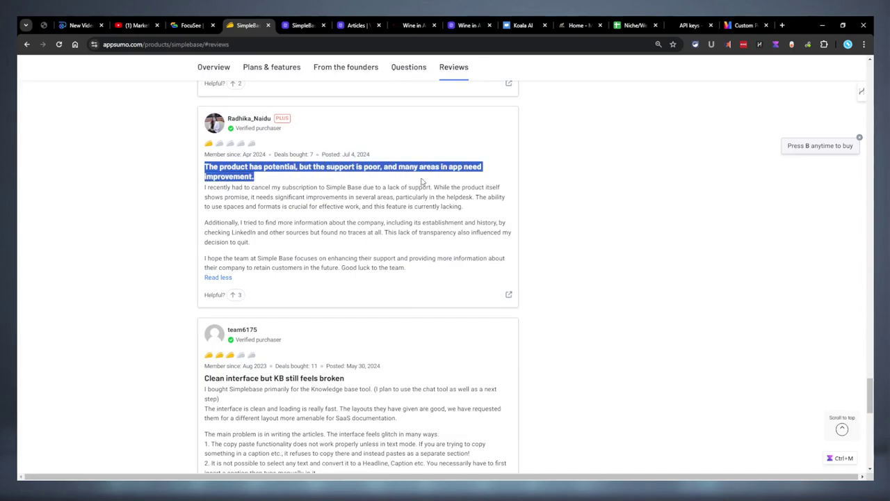
click(304, 233)
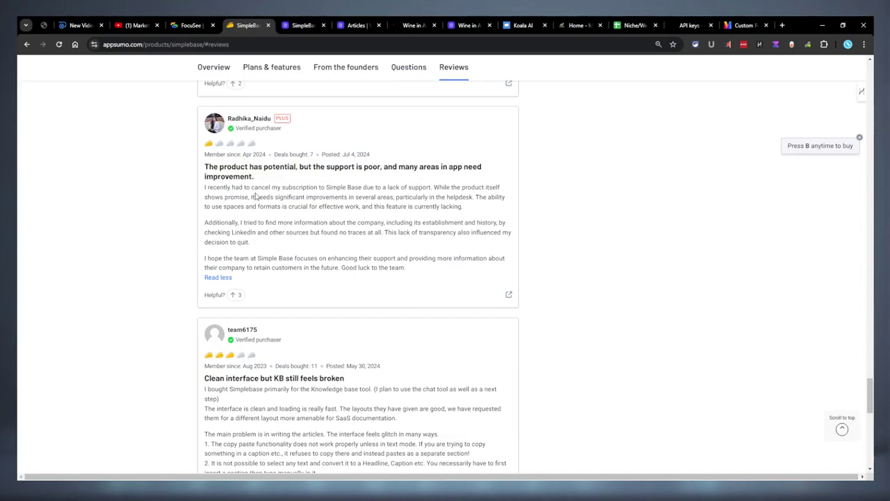
scroll(195, 238, down, 2)
- Highlight the 'Clean interface but KB still feels broken' review's complaints about writing articles and copy-paste
drag(204, 244, 502, 287)
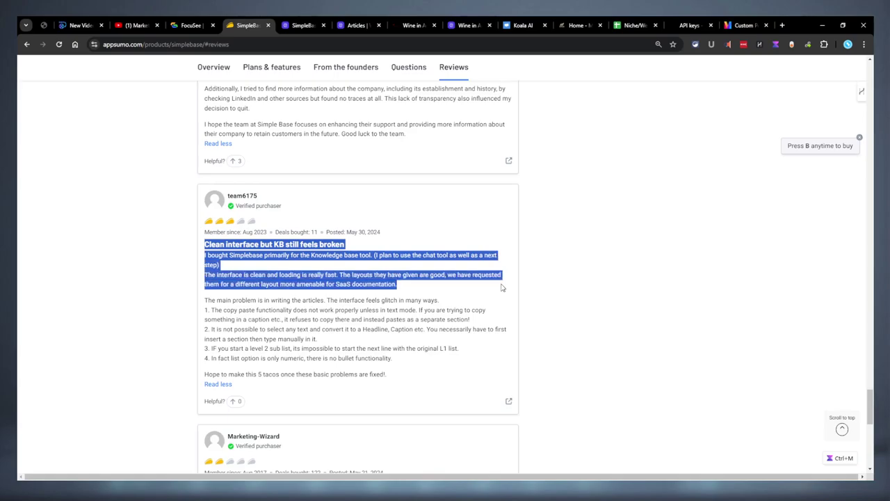
click(264, 296)
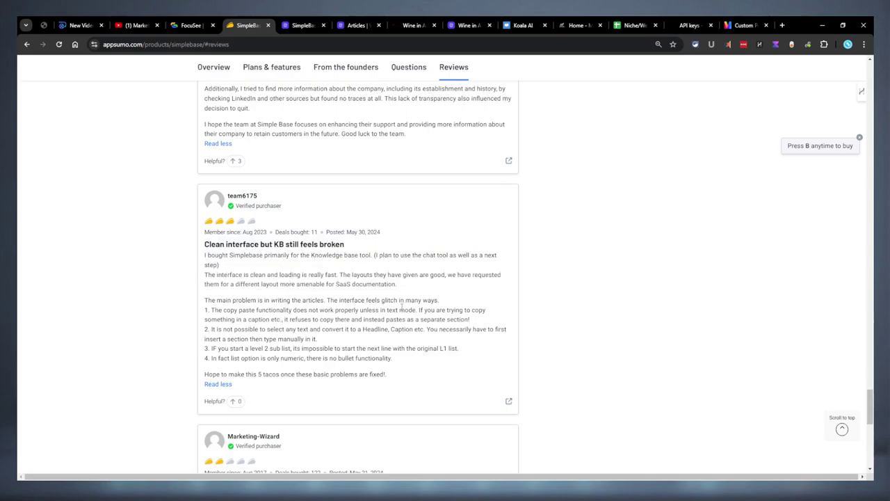
drag(204, 302, 437, 298)
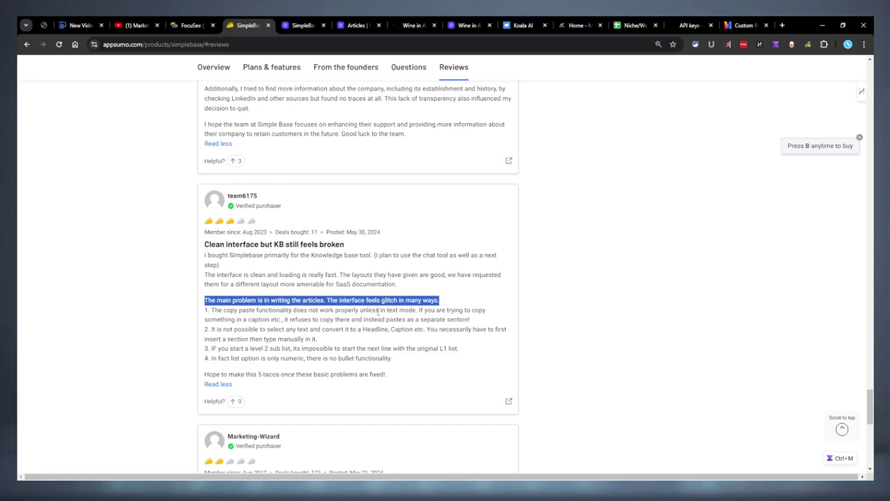
drag(210, 310, 342, 312)
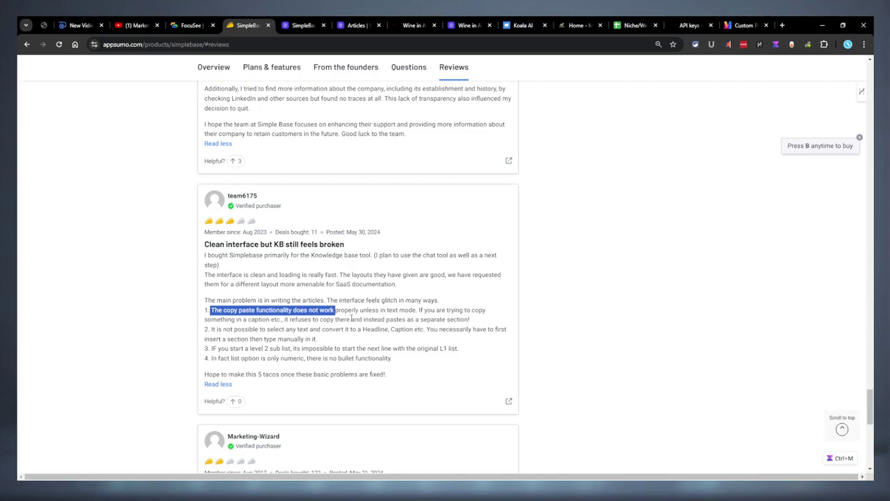
click(347, 318)
drag(322, 339, 203, 314)
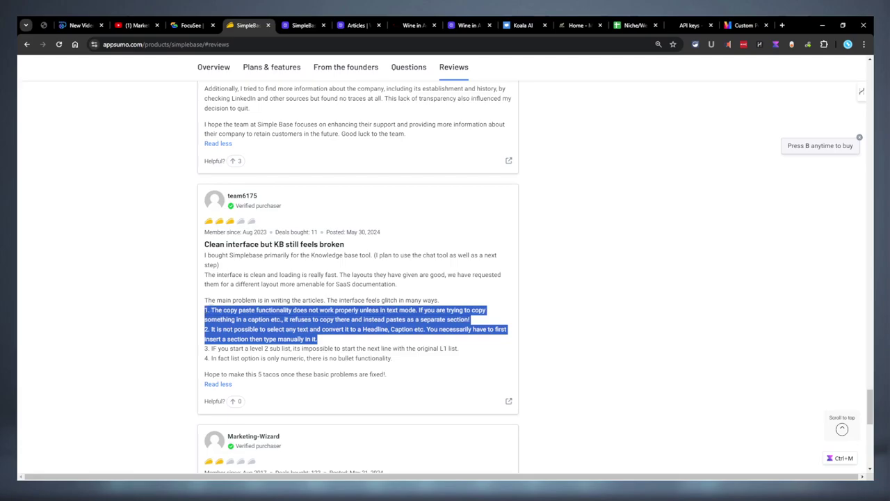
click(325, 286)
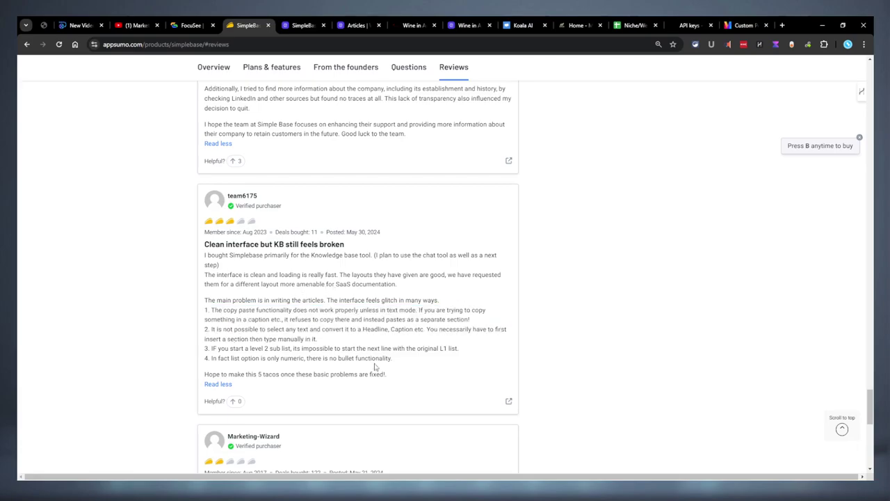
- Select 'bullet functionality.' in the review, then return to SimpleBase's Articles dashboard
scroll(378, 367, down, 2)
drag(393, 224, 338, 225)
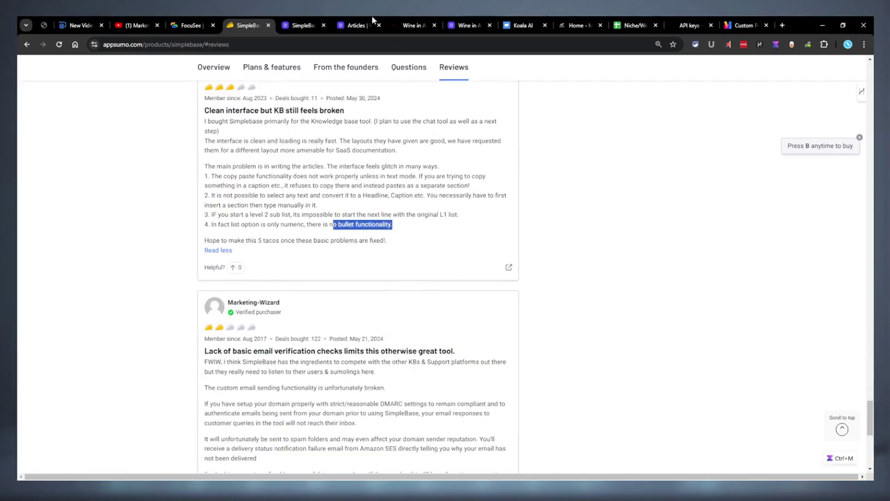
click(304, 25)
click(355, 25)
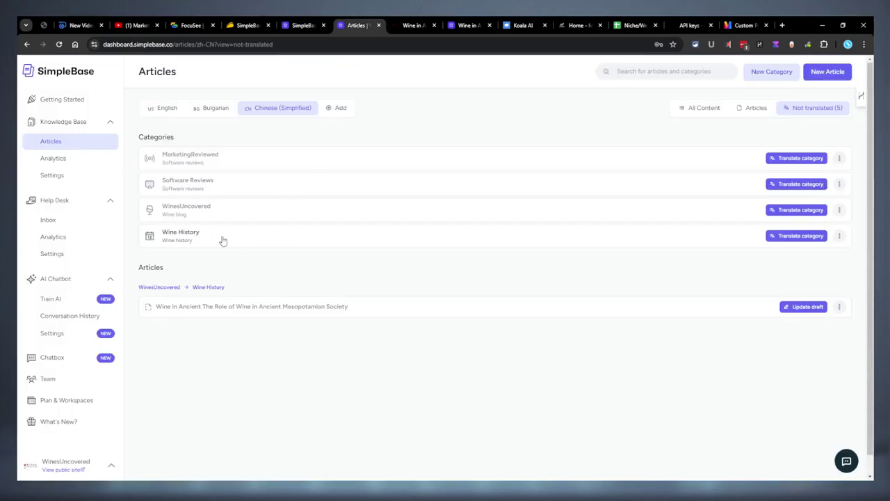
- Open the Mesopotamian wine article and insert an empty numbered list block under its Introduction heading
click(183, 305)
click(260, 234)
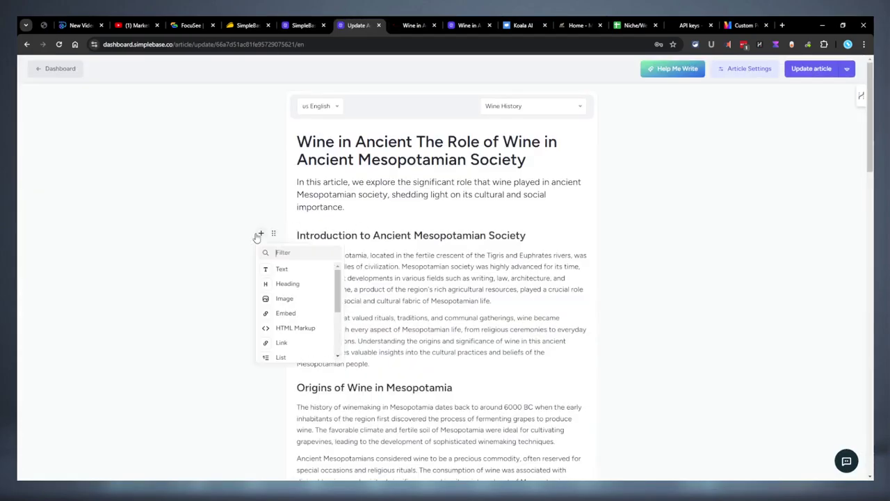
scroll(290, 286, down, 3)
scroll(285, 306, up, 1)
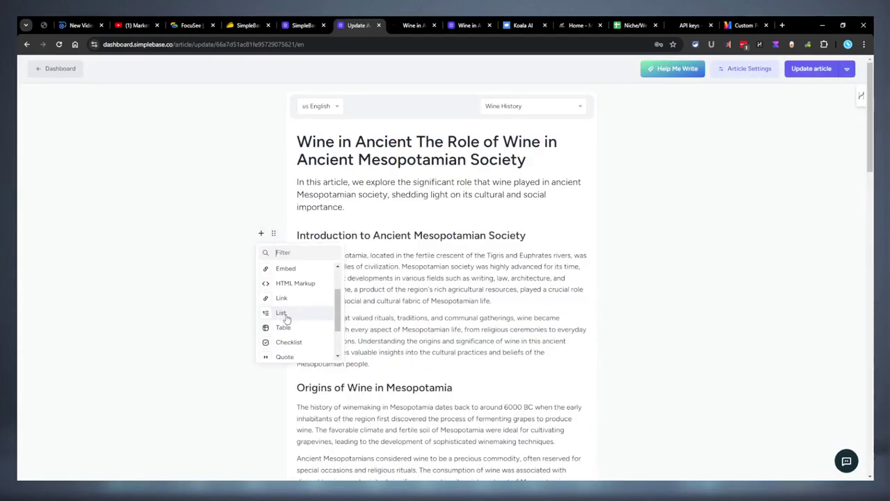
click(281, 313)
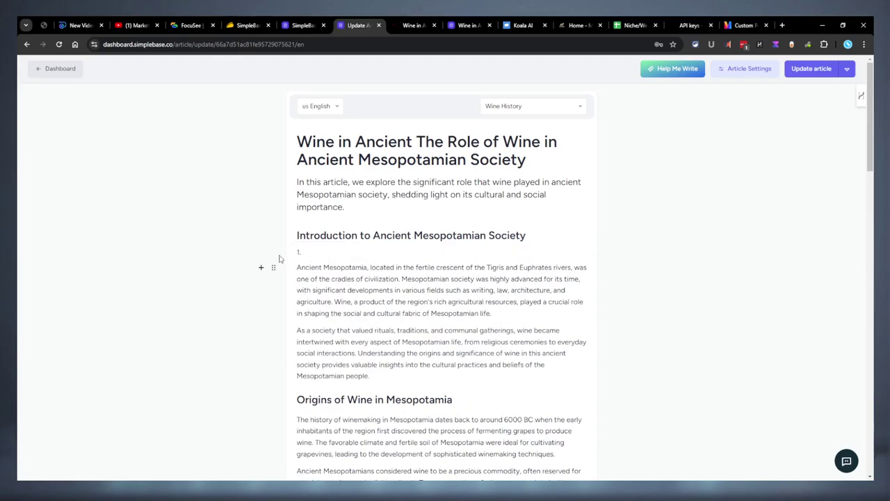
click(261, 267)
scroll(321, 344, down, 3)
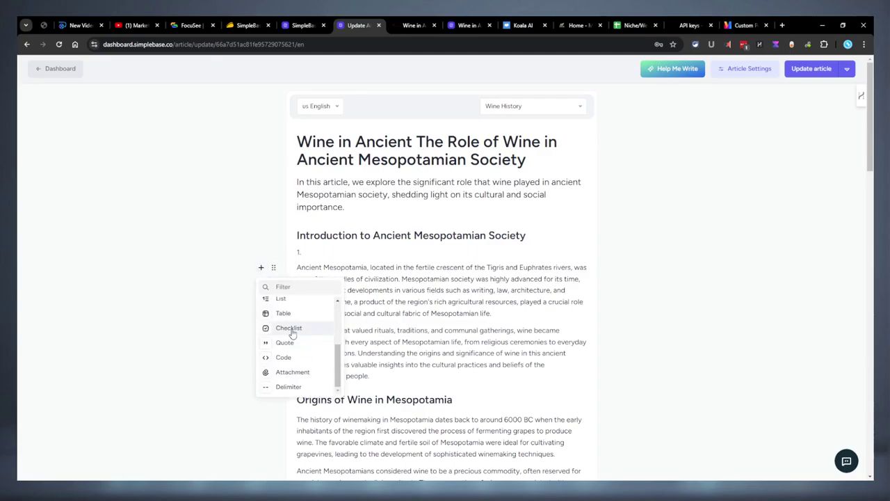
click(225, 253)
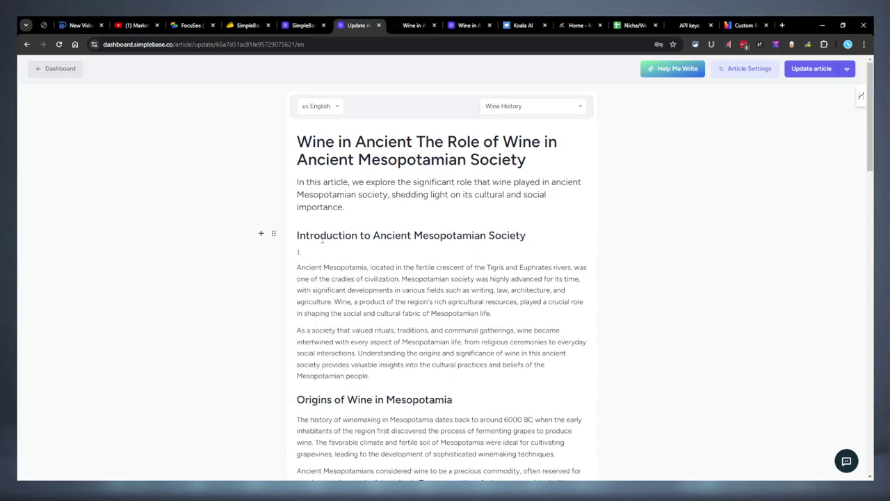
- Reread the SimpleBase reviews, highlighting 'numeric', the email verification complaint and the founder's reply
click(261, 21)
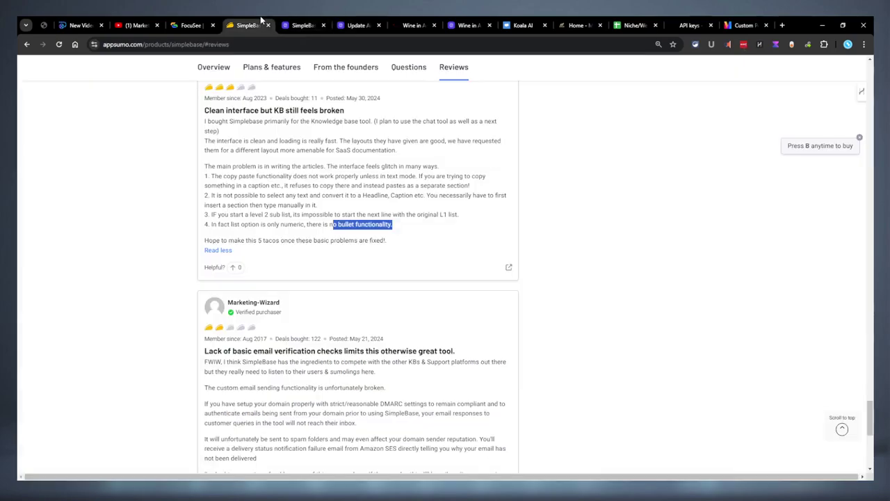
click(411, 245)
scroll(390, 278, down, 1)
double_click(303, 182)
scroll(402, 302, down, 2)
drag(449, 306, 206, 218)
click(286, 301)
scroll(288, 292, down, 5)
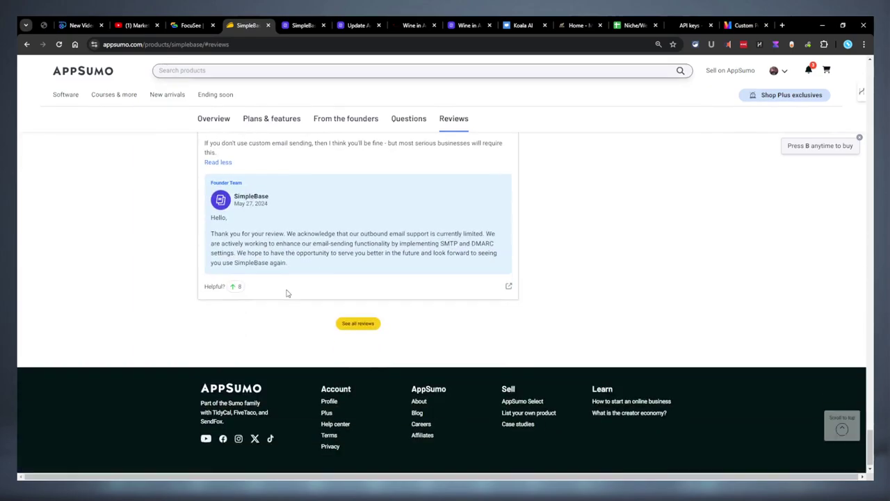
drag(388, 261, 275, 224)
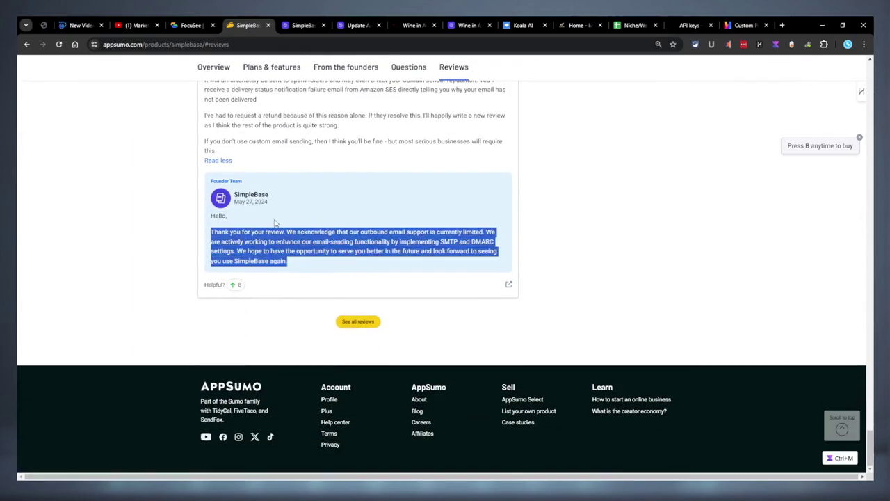
click(451, 284)
- Change the deal plan from 7 Codes to 1 Code at $69
scroll(423, 220, up, 15)
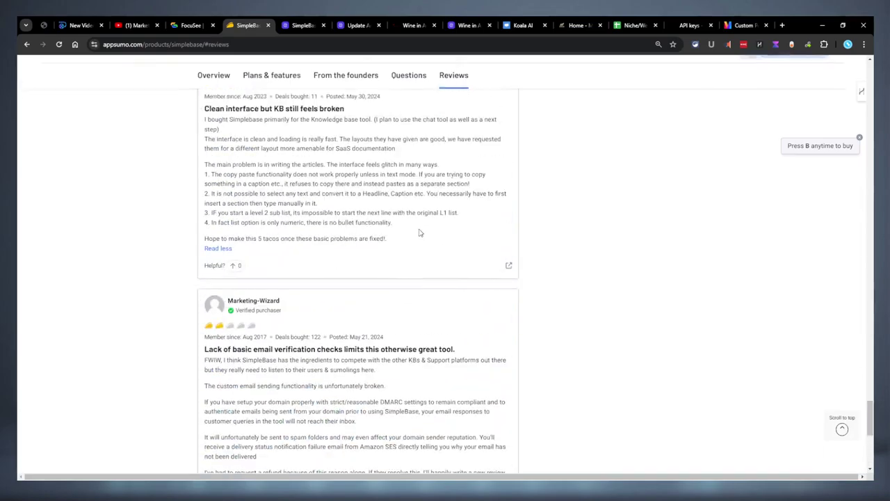
scroll(413, 212, up, 15)
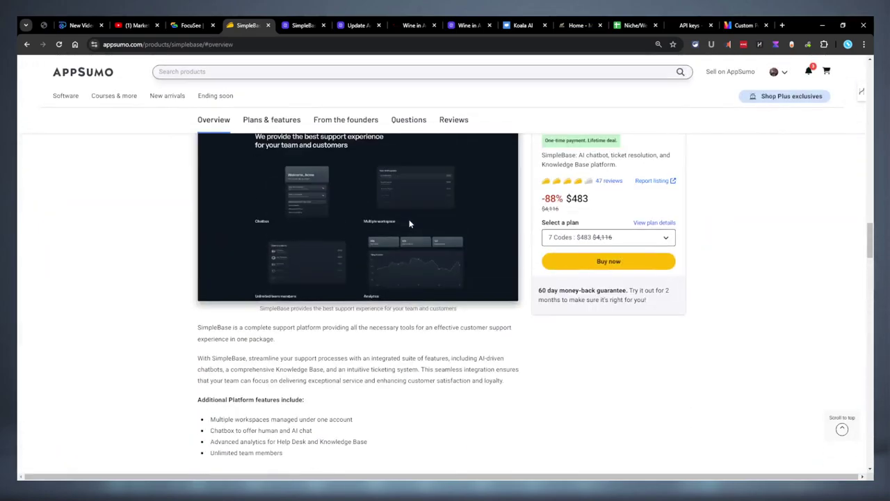
scroll(452, 226, down, 5)
click(570, 237)
click(576, 255)
scroll(398, 233, up, 4)
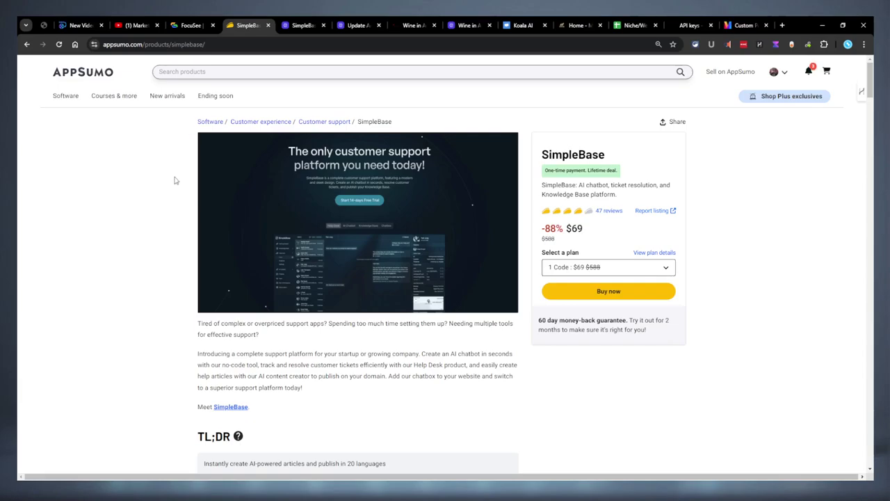
- Scroll through the Koala AI help center home page
click(521, 25)
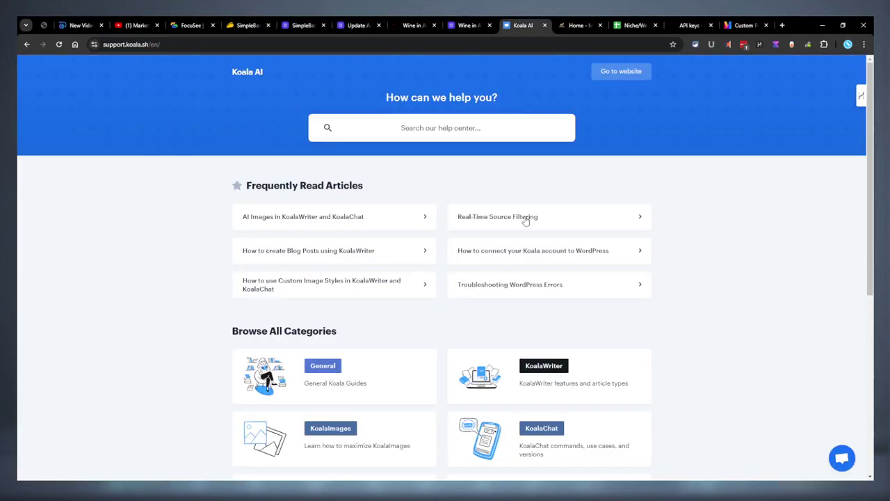
scroll(278, 183, down, 3)
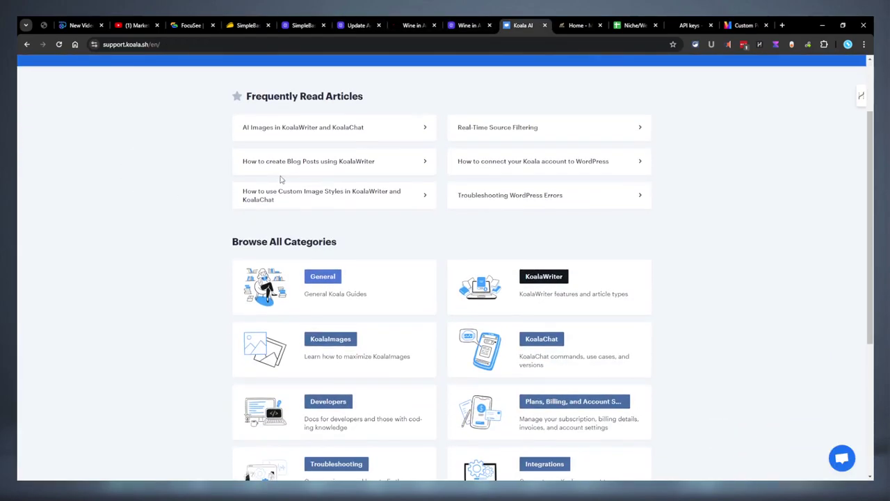
scroll(157, 96, up, 4)
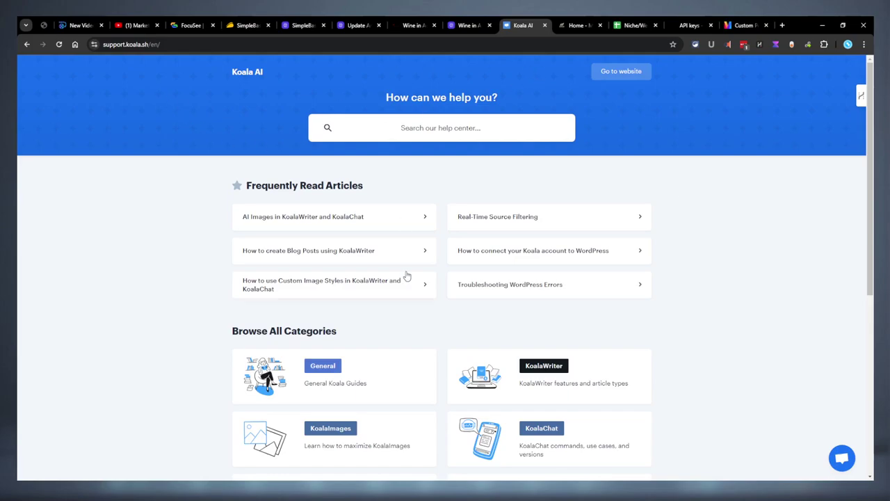
- Move past the wine article pages to the WinesUncovered help center home showing Wine History
click(477, 24)
click(358, 25)
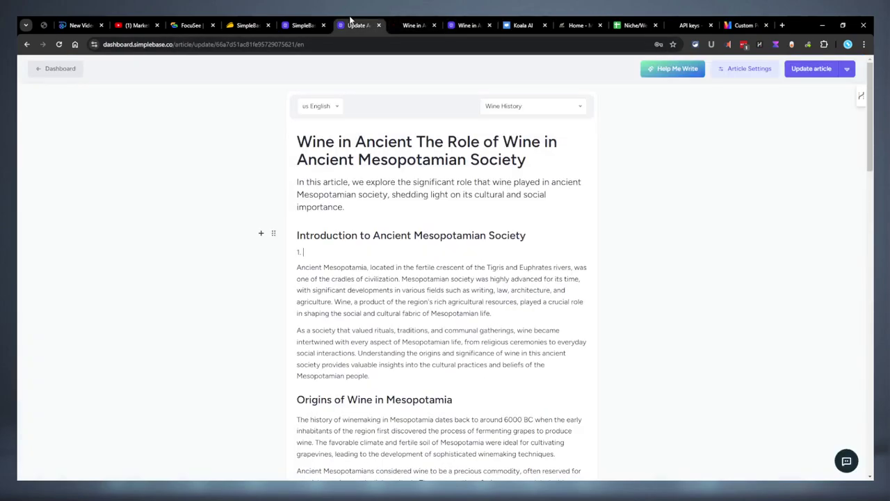
click(409, 25)
scroll(339, 382, up, 3)
scroll(339, 383, up, 10)
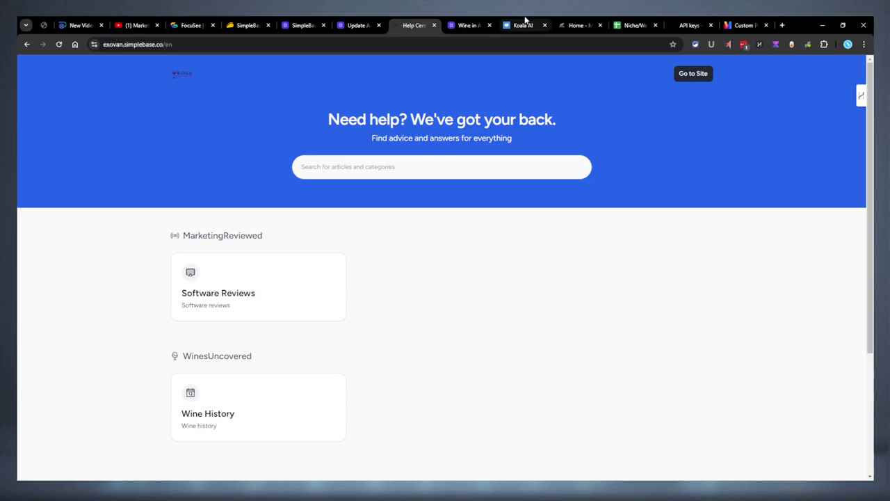
- Glance at the SimpleBase pricing features, then return to the AppSumo SimpleBase deal page
click(308, 23)
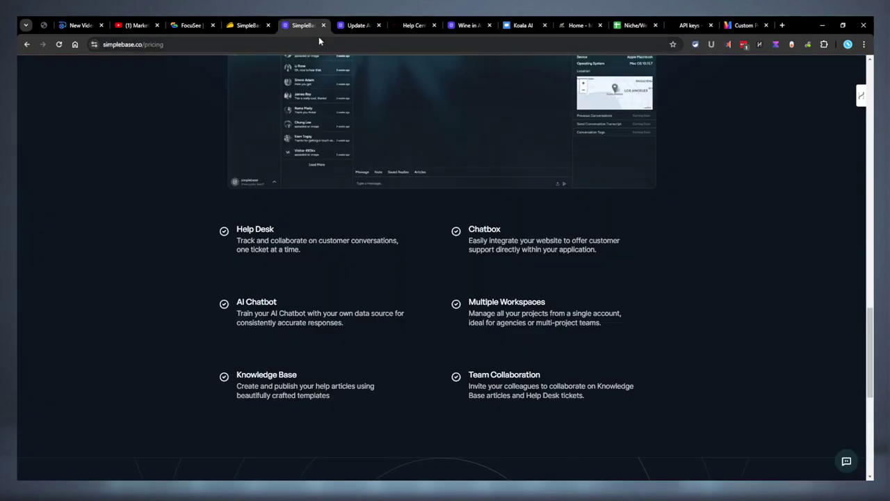
key(ctrl+shift+Tab)
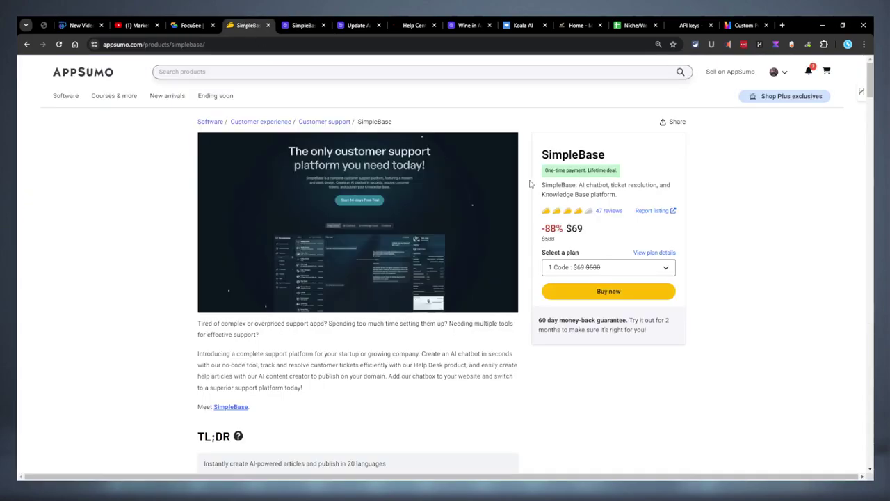